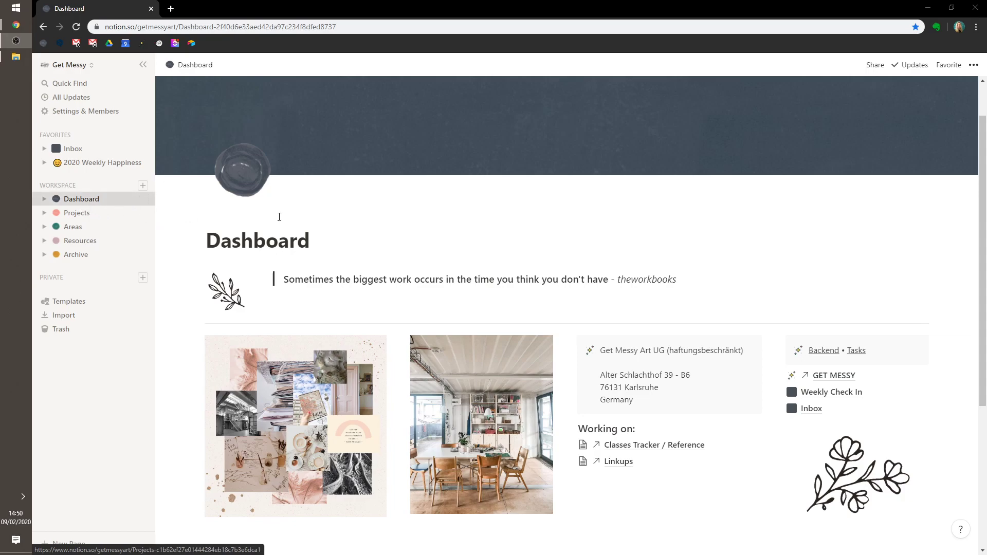
pyautogui.scroll(1, 241, 218)
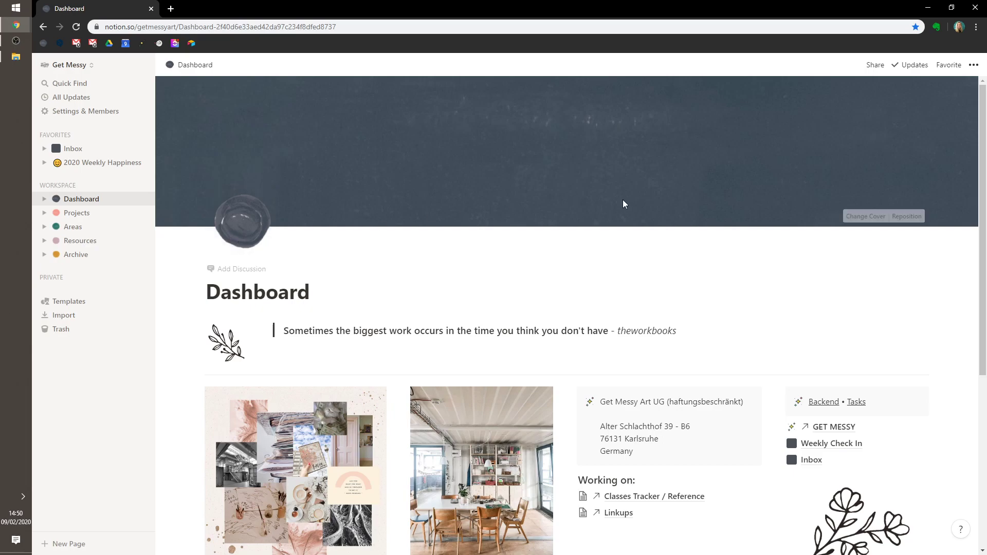
pyautogui.moveTo(984, 168); pyautogui.dragTo(986, 250)
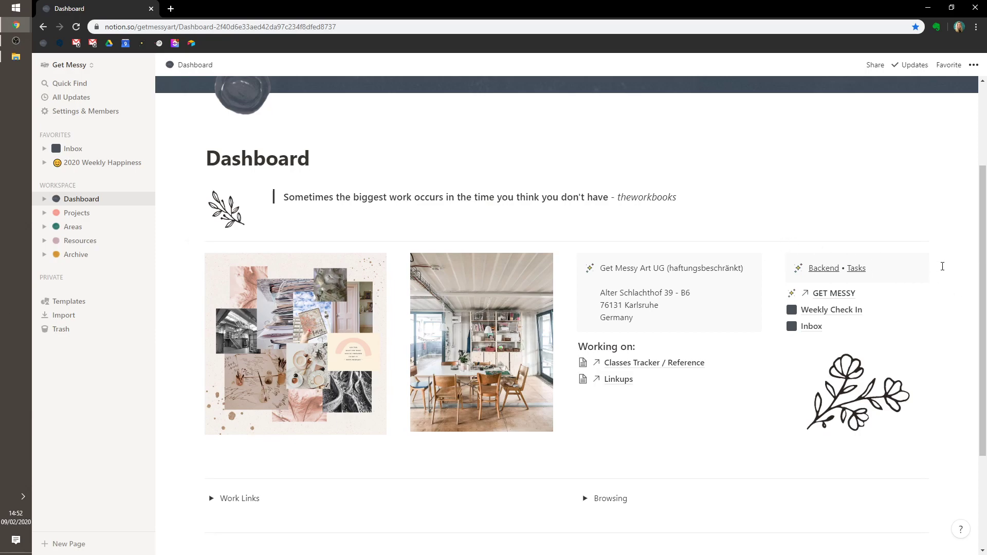
# - Delete the Backend • Tasks callout from the Dashboard's quick-link column
pyautogui.moveTo(942, 267); pyautogui.dragTo(826, 266)
pyautogui.press('Delete')
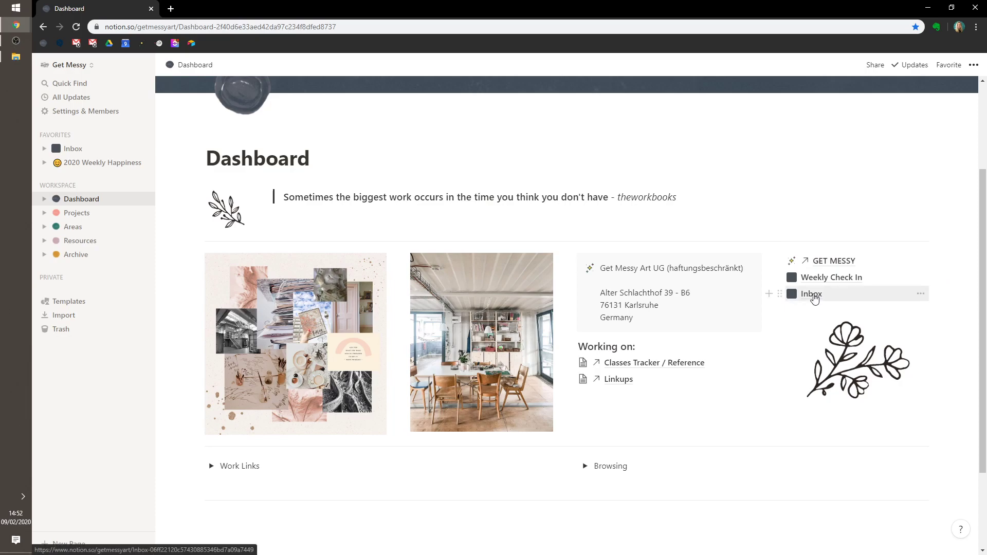
# - Open the Inbox page from the Dashboard and browse its PDFs, quotes, bookmarks and rose painting
pyautogui.click(812, 296)
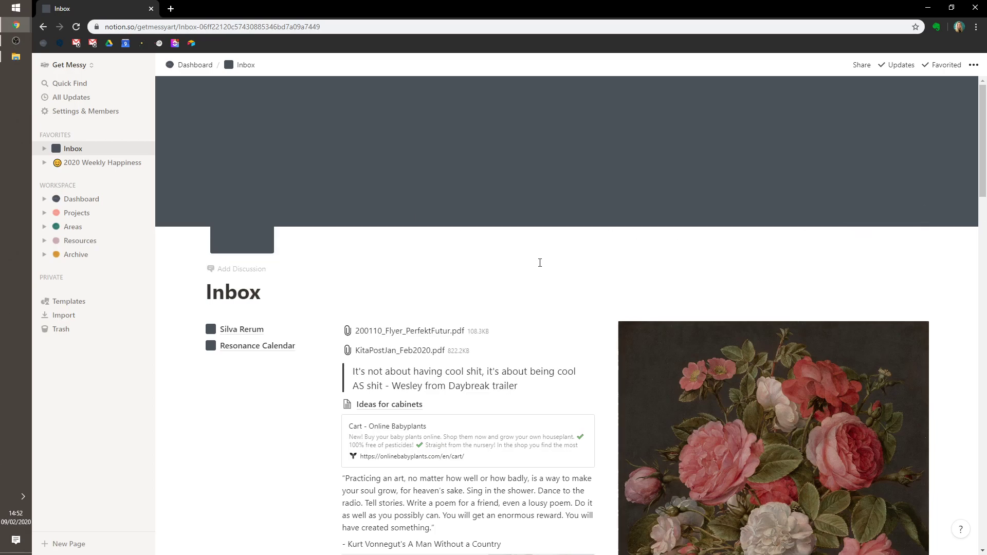
pyautogui.moveTo(329, 278); pyautogui.dragTo(240, 461)
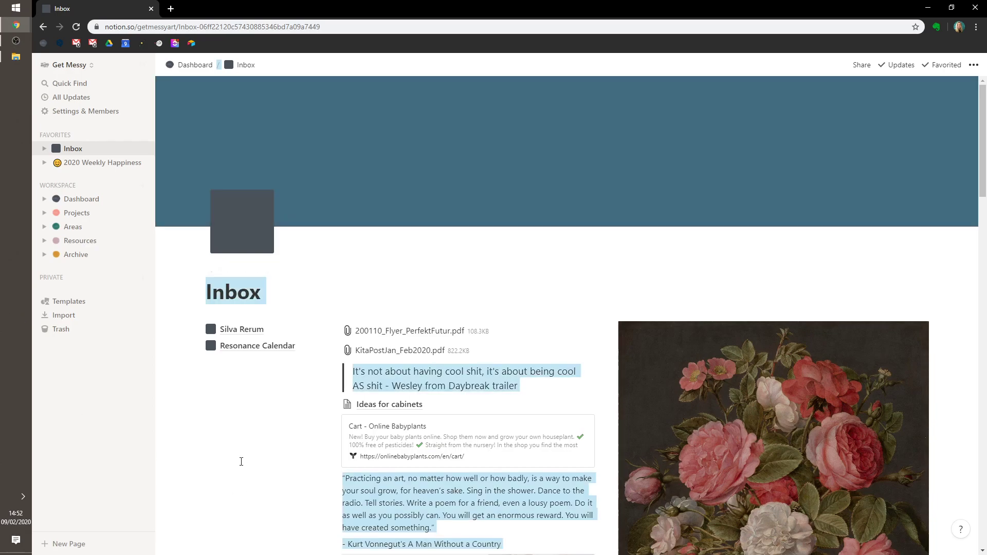
pyautogui.click(242, 240)
pyautogui.click(322, 406)
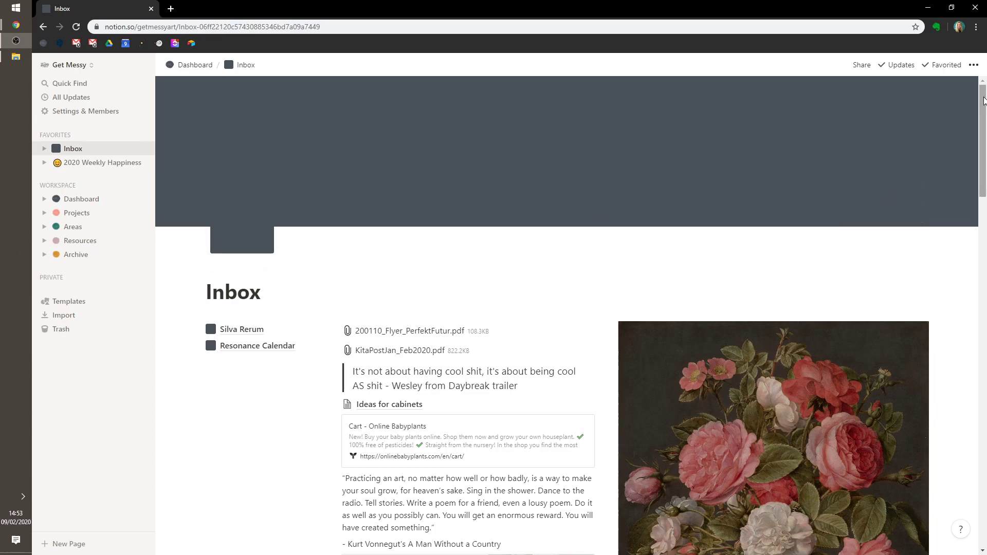
pyautogui.moveTo(978, 107)
pyautogui.mouseDown()
pyautogui.moveTo(985, 452)
pyautogui.moveTo(984, 90)
pyautogui.mouseUp()
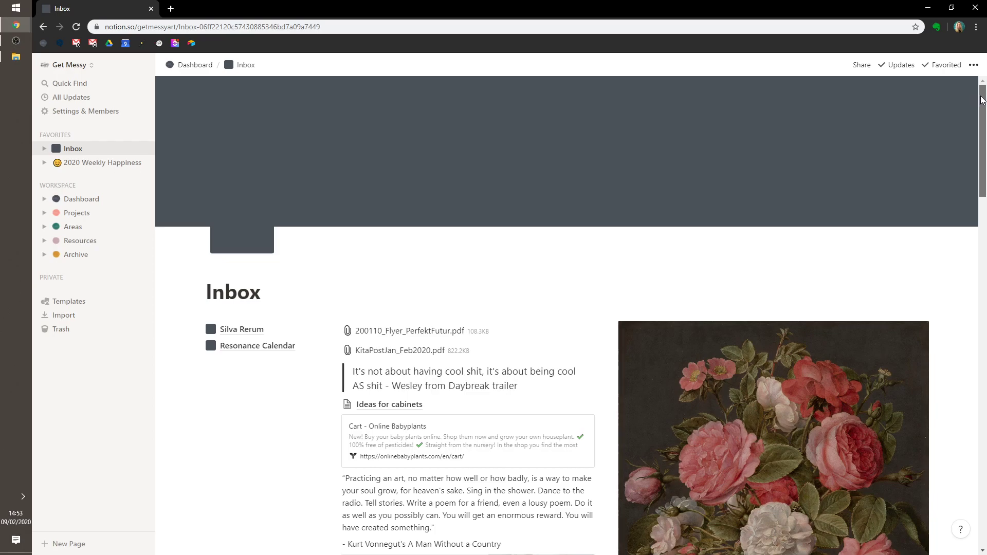
pyautogui.moveTo(982, 100); pyautogui.dragTo(986, 146)
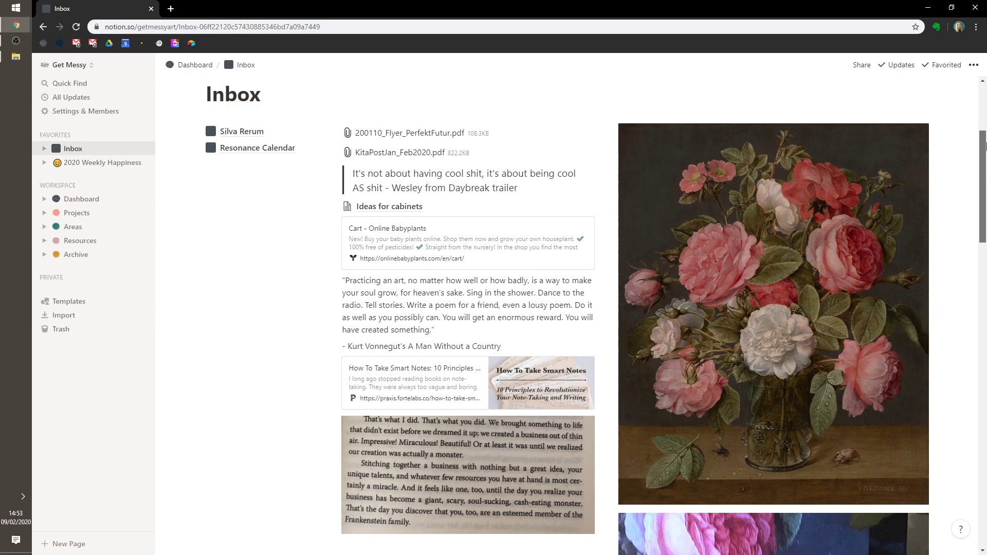
pyautogui.moveTo(741, 200)
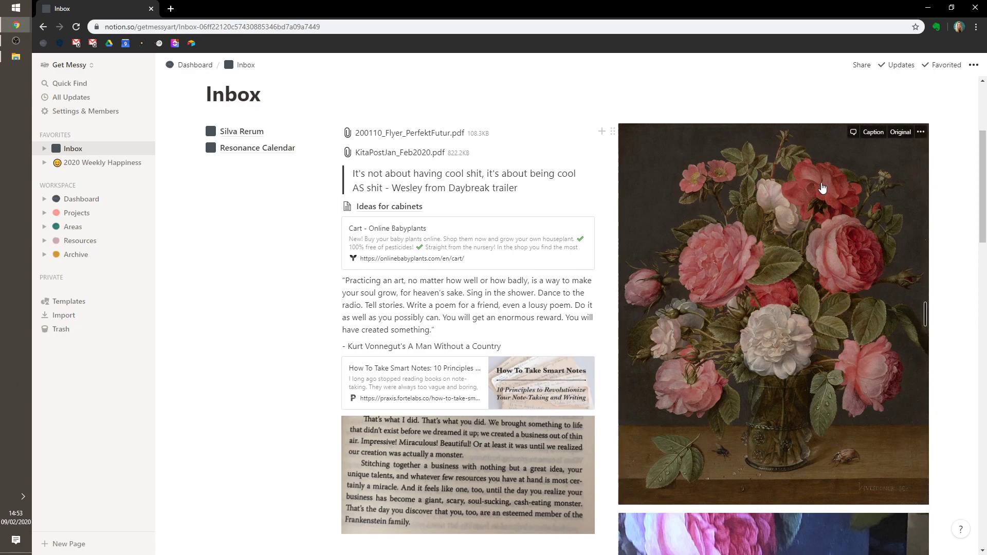
pyautogui.moveTo(985, 139); pyautogui.dragTo(985, 221)
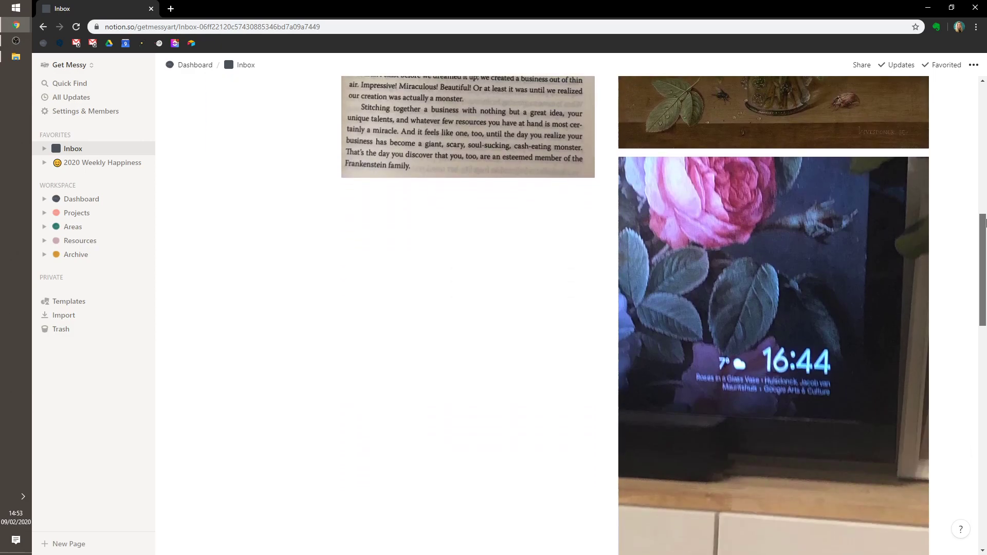
pyautogui.moveTo(864, 366)
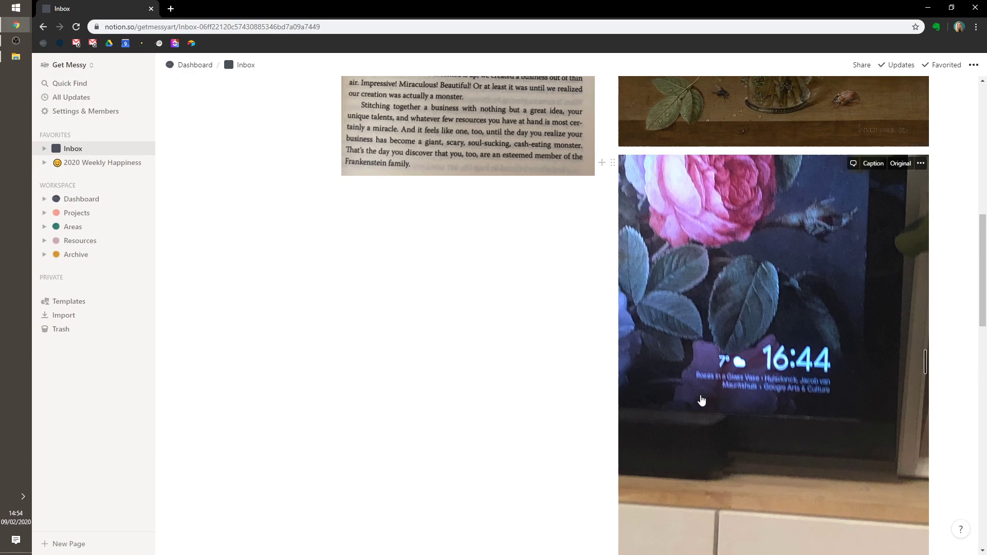
pyautogui.scroll(10, 851, 312)
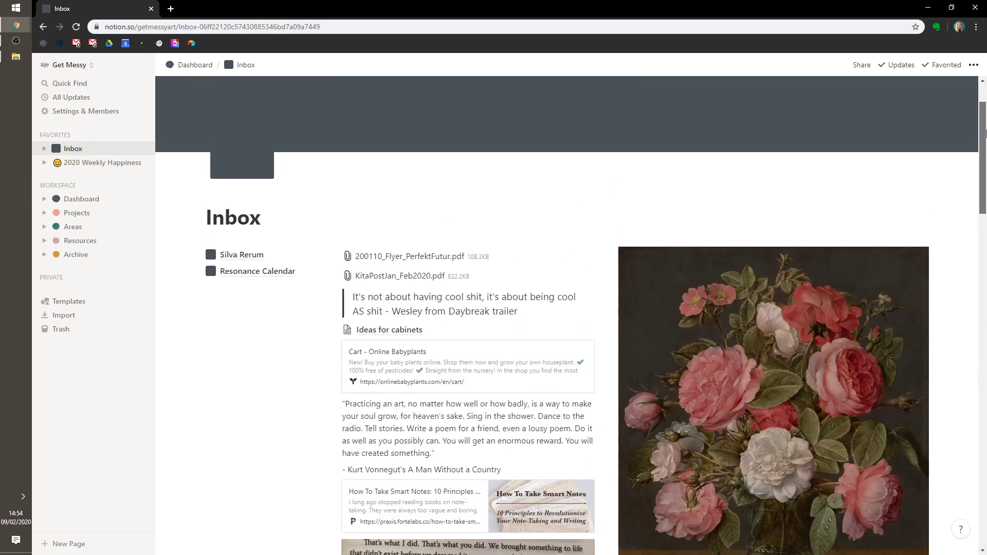
pyautogui.scroll(-1, 832, 238)
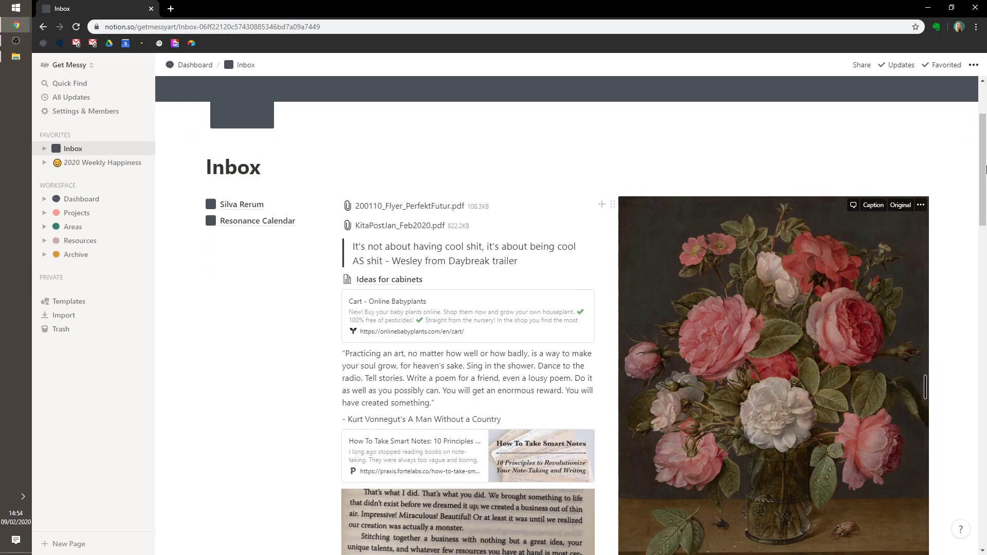
pyautogui.moveTo(982, 170); pyautogui.dragTo(977, 261)
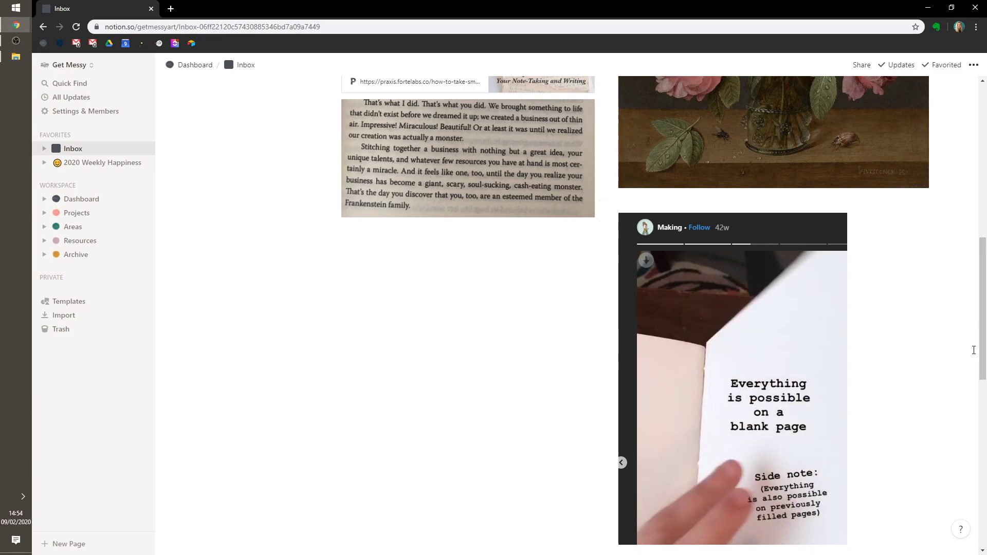
pyautogui.scroll(-2, 713, 356)
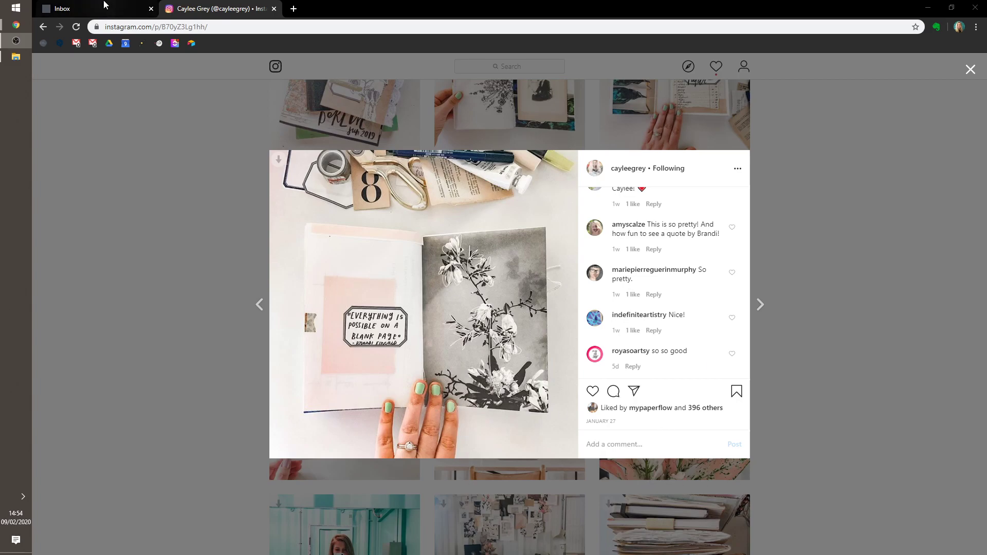
pyautogui.click(104, 6)
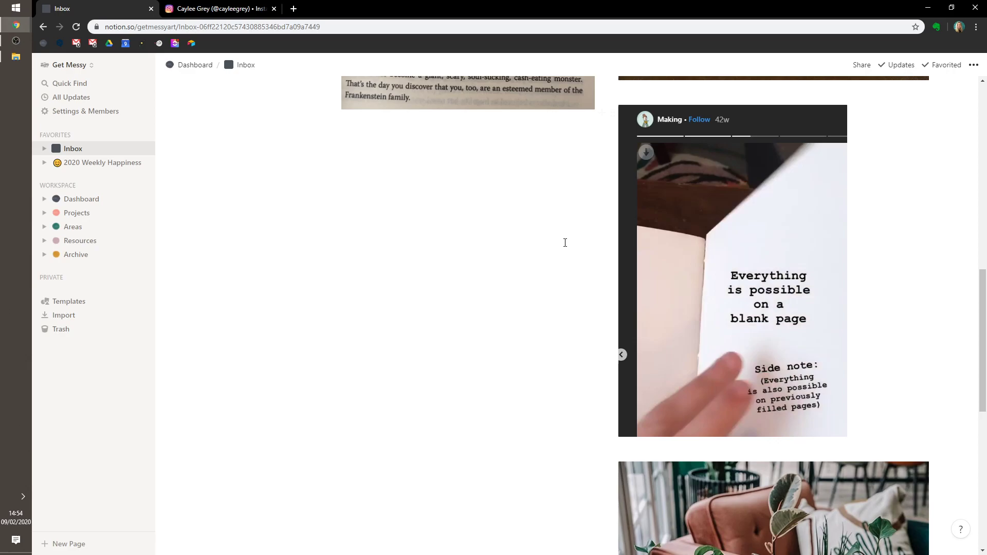
pyautogui.click(272, 7)
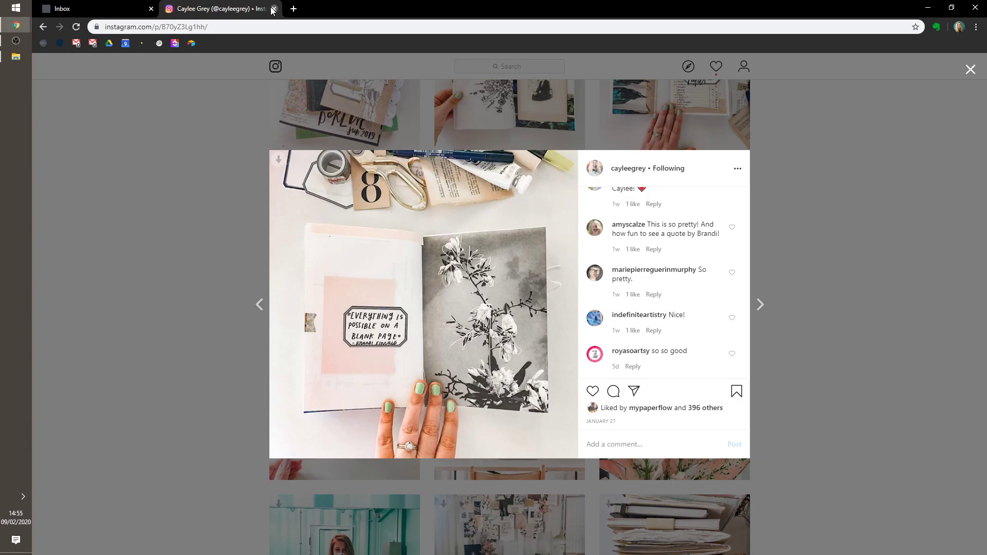
pyautogui.click(273, 9)
# - Open the flyer PDF attachment and add an empty line below Resonance Calendar
pyautogui.scroll(-1, 985, 352)
pyautogui.scroll(-5, 985, 353)
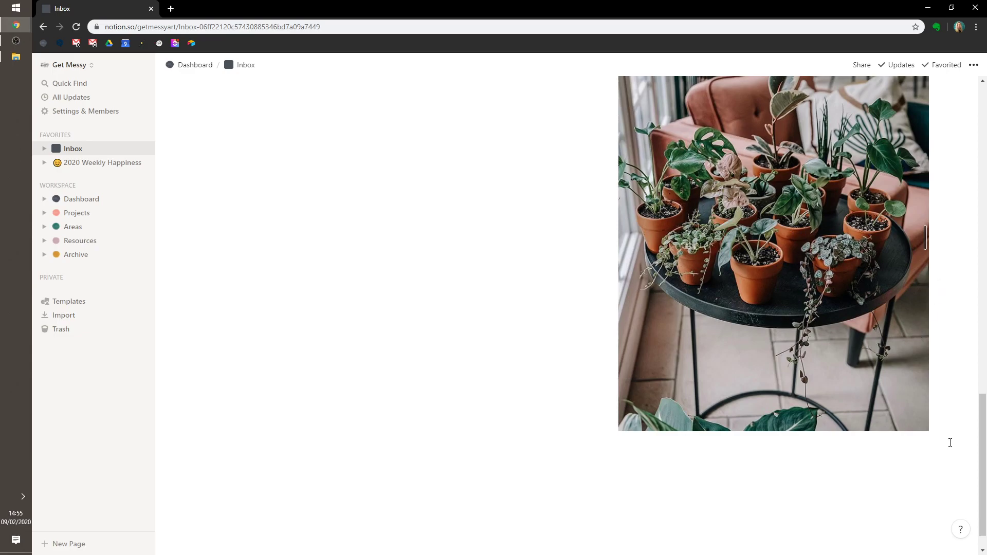
pyautogui.moveTo(985, 473); pyautogui.dragTo(985, 224)
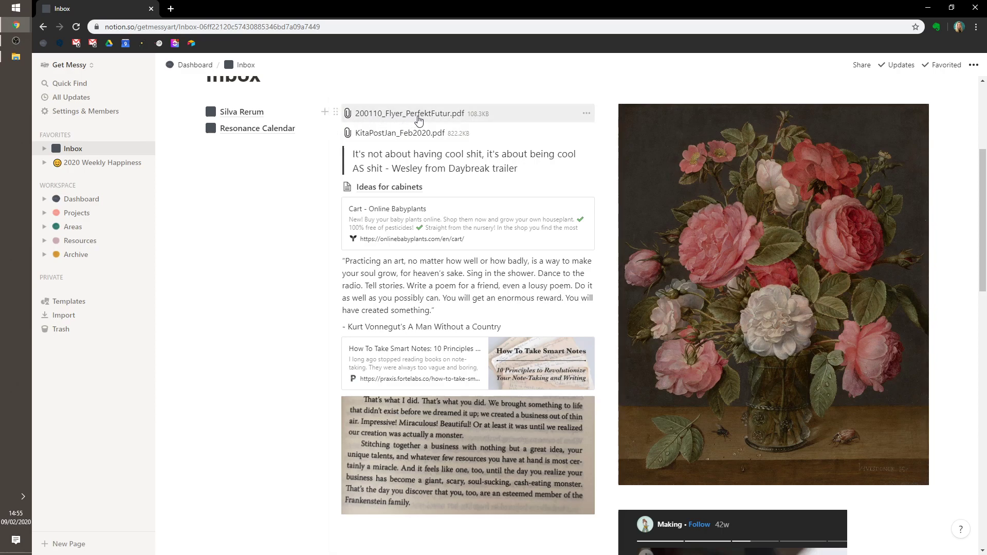
pyautogui.click(419, 118)
pyautogui.click(288, 245)
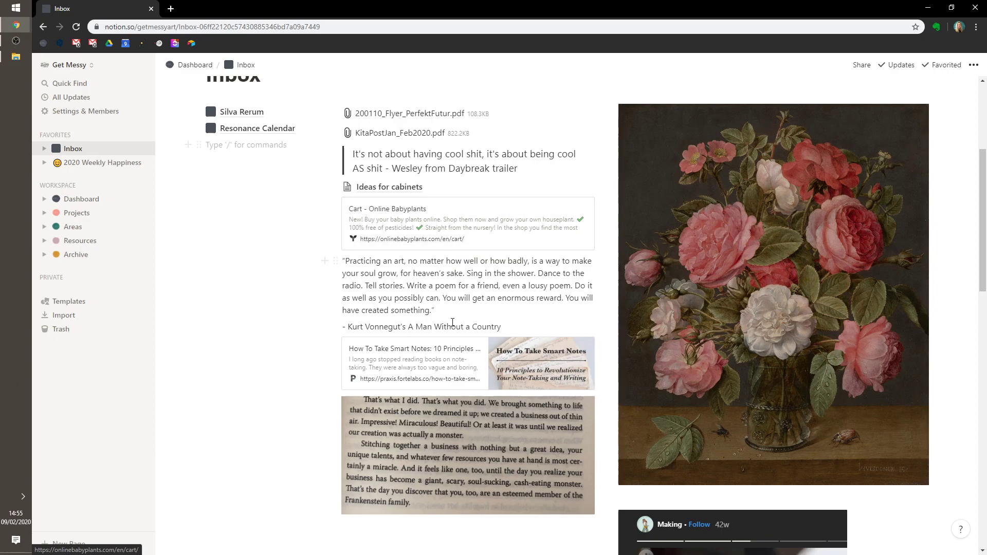
# - Look over the Vonnegut quote and add an empty line below the book-page image
pyautogui.moveTo(525, 326); pyautogui.dragTo(345, 271)
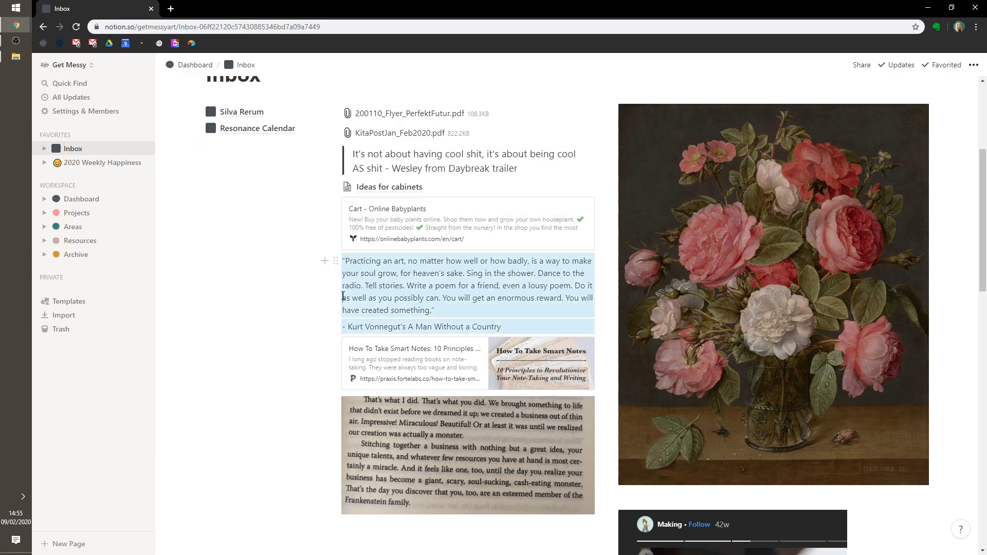
pyautogui.click(343, 296)
pyautogui.scroll(-1, 452, 310)
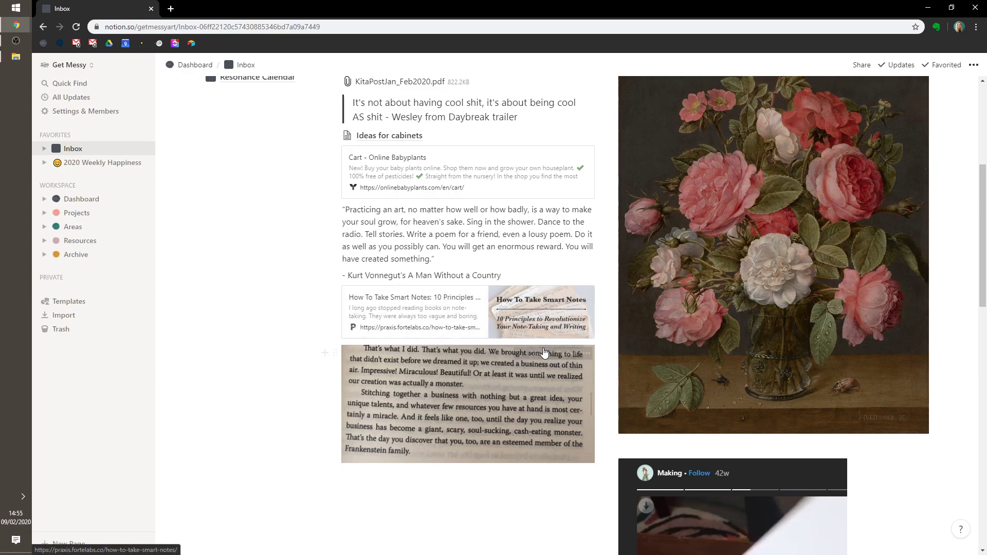
pyautogui.scroll(-1, 463, 309)
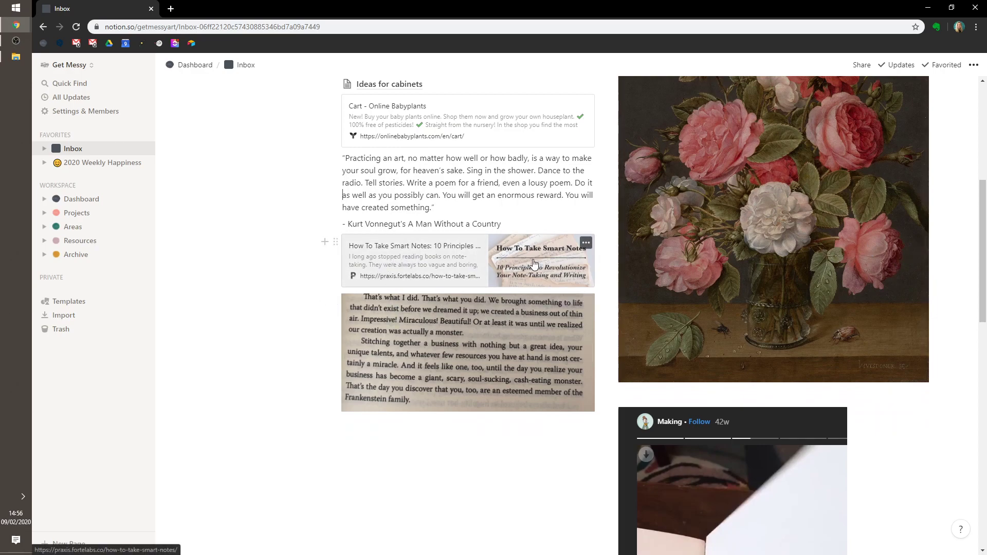
pyautogui.scroll(-2, 534, 264)
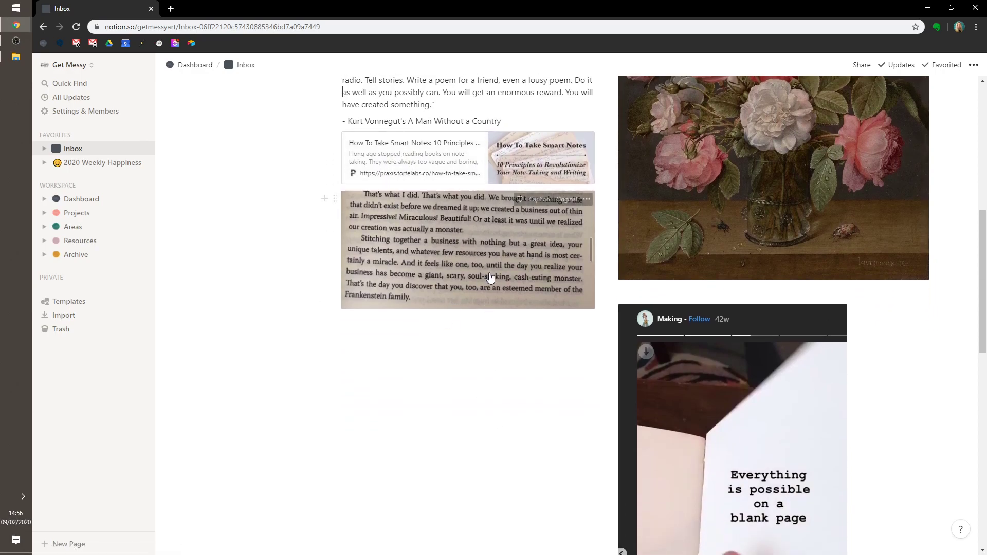
pyautogui.click(488, 316)
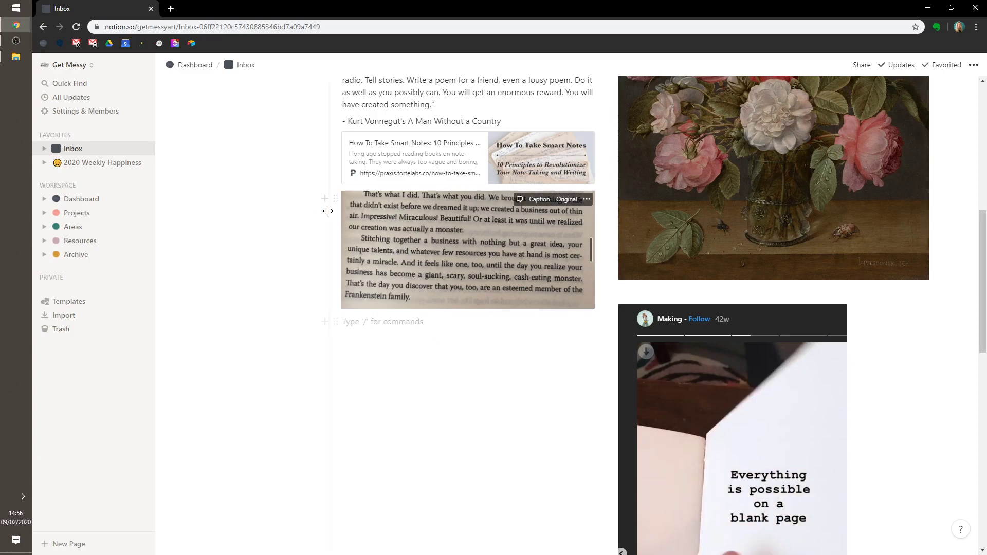
# - Add an empty line below Resonance Calendar and return to the top of the Inbox
pyautogui.scroll(1, 337, 303)
pyautogui.scroll(7, 338, 302)
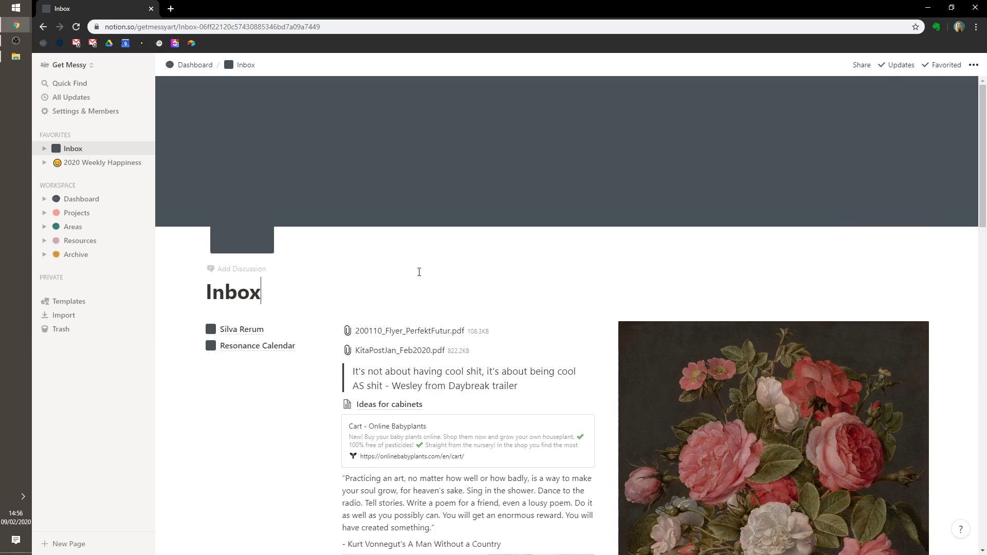
pyautogui.click(229, 460)
pyautogui.moveTo(983, 92); pyautogui.dragTo(984, 257)
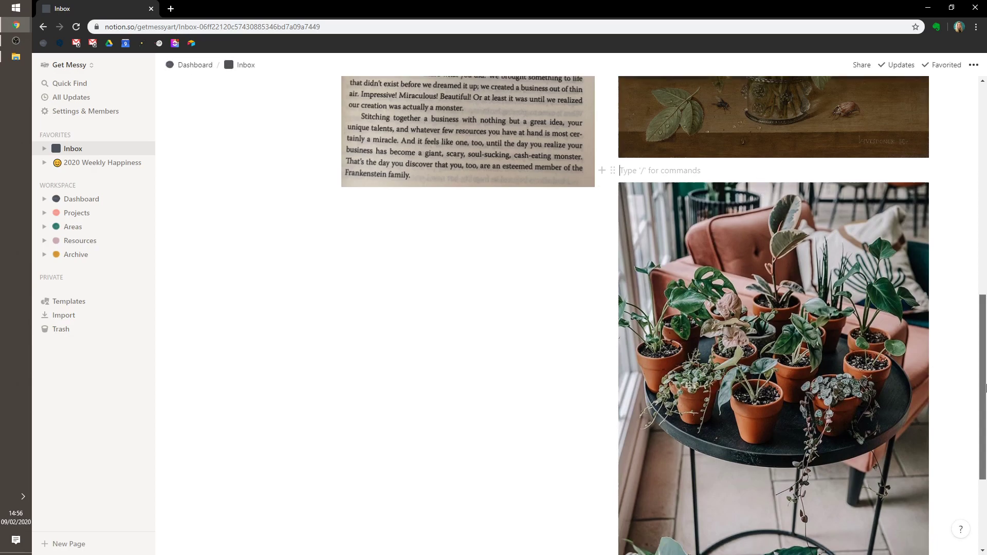
pyautogui.moveTo(985, 388); pyautogui.dragTo(983, 177)
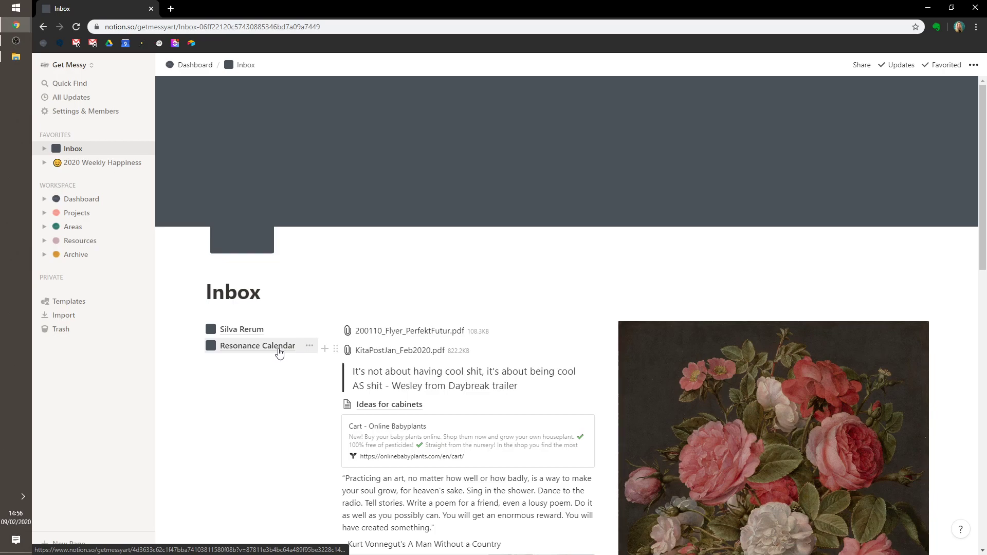
# - Check the Resonance Calendar and Silva Rerum subpages, then return to the Inbox
pyautogui.click(276, 354)
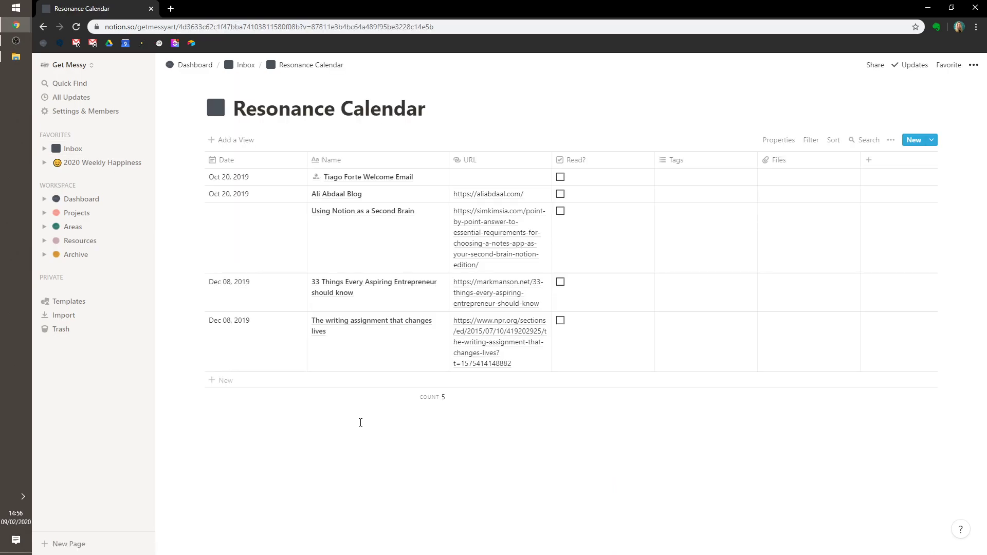
pyautogui.hotkey('alt', 'Left')
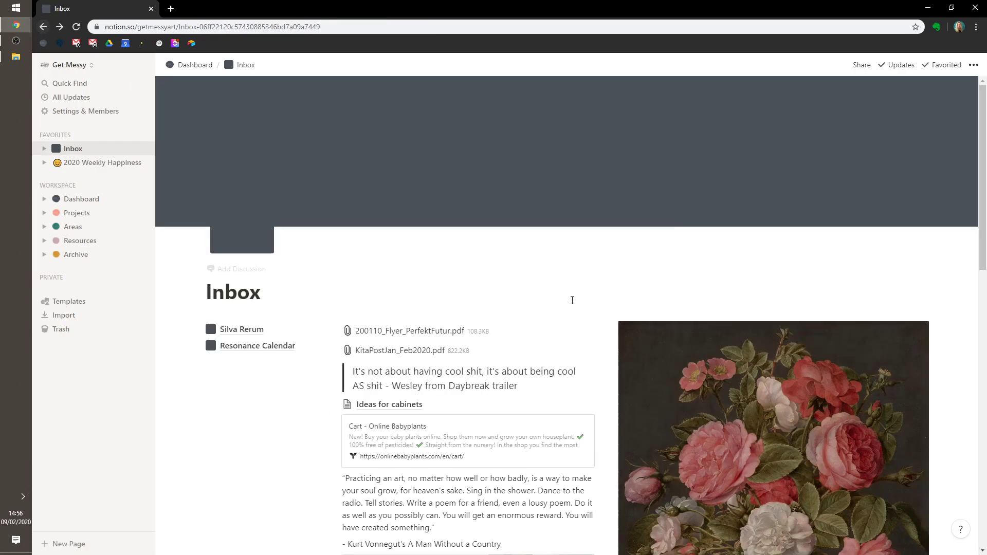
pyautogui.click(246, 336)
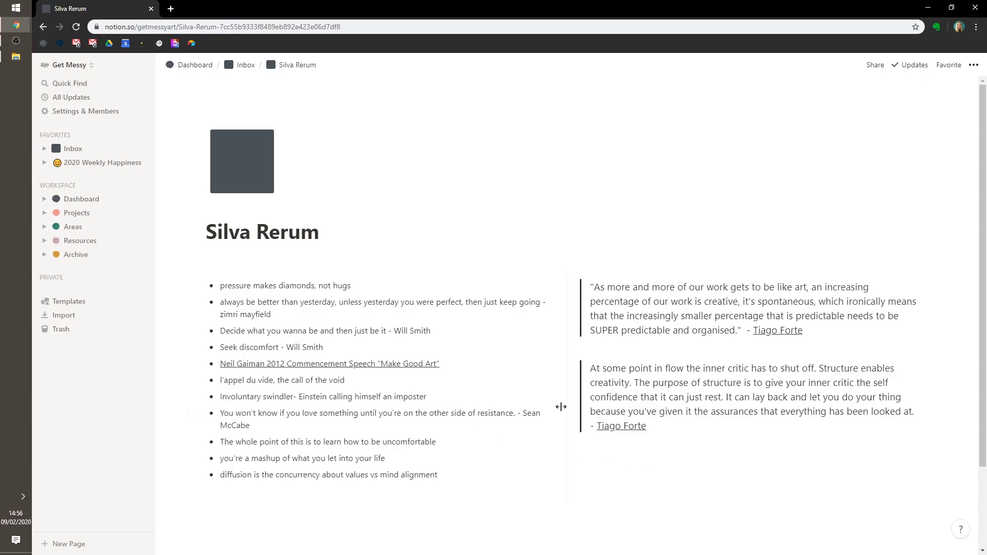
pyautogui.scroll(-3, 285, 371)
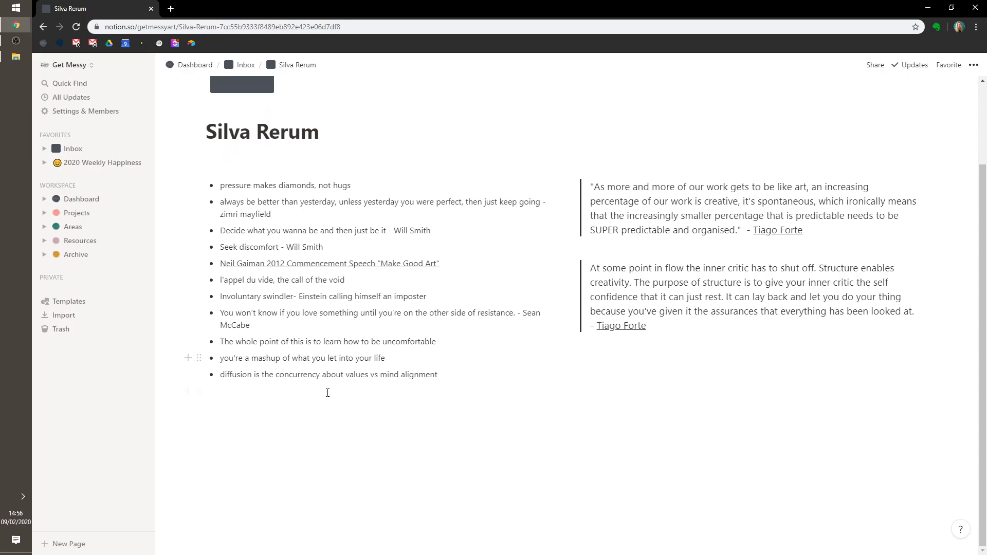
pyautogui.scroll(3, 326, 393)
pyautogui.click(245, 65)
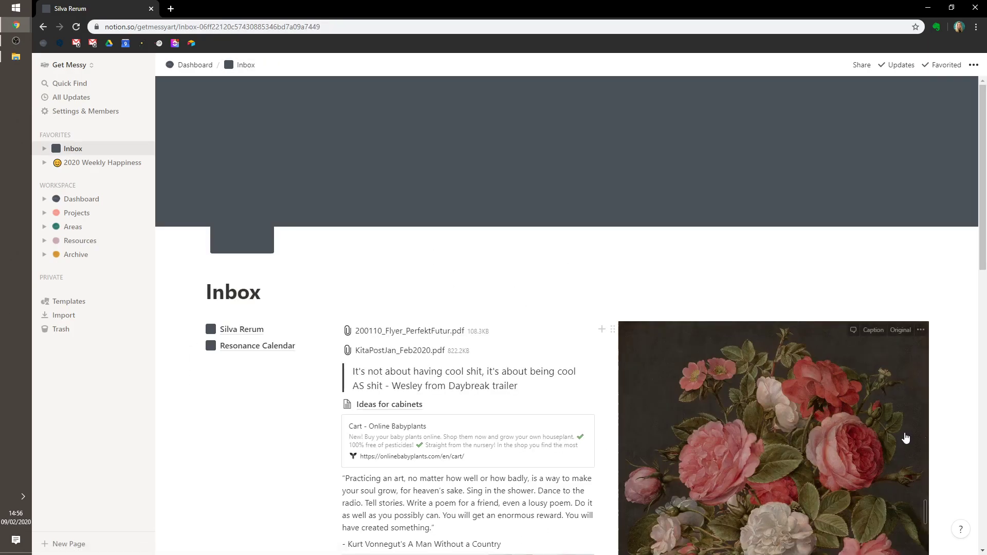
# - Move the Vonnegut quote and its attribution from the Inbox into the Silva Rerum page
pyautogui.scroll(-6, 593, 338)
pyautogui.moveTo(594, 338); pyautogui.dragTo(368, 279)
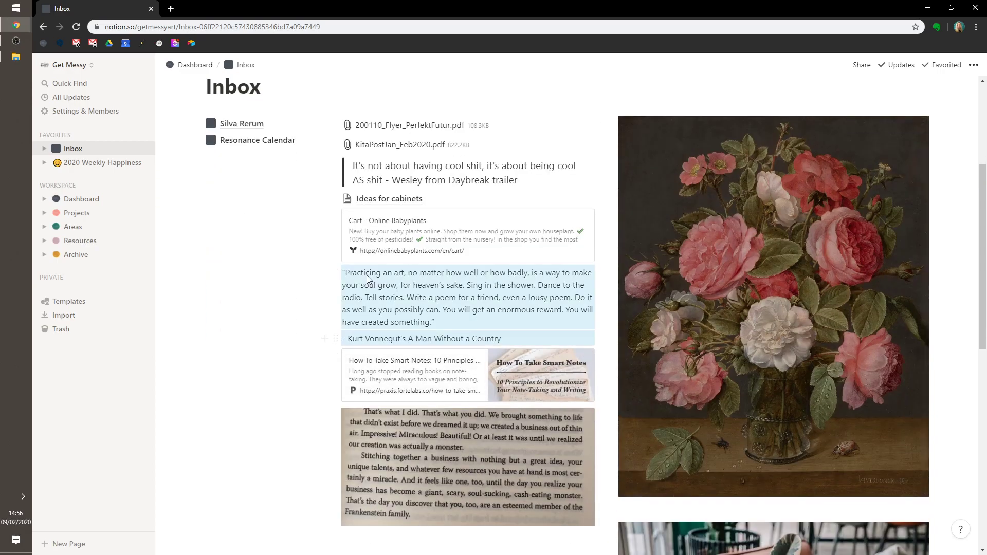
pyautogui.press('BackSpace')
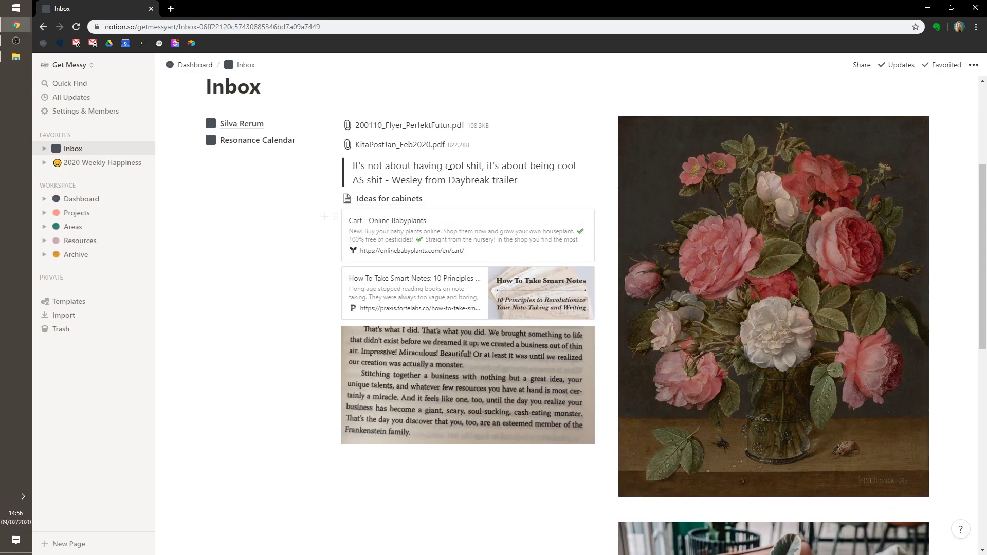
pyautogui.click(257, 141)
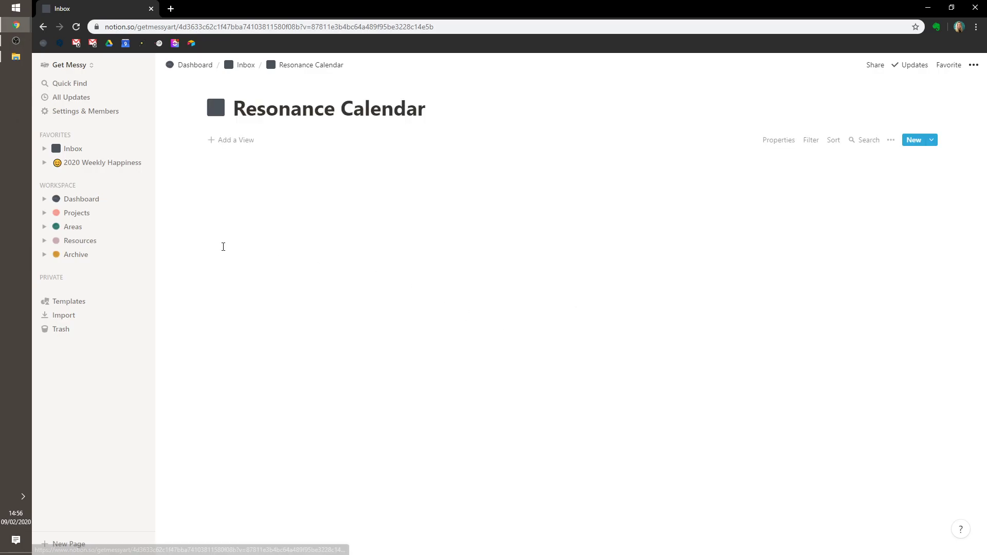
pyautogui.click(254, 70)
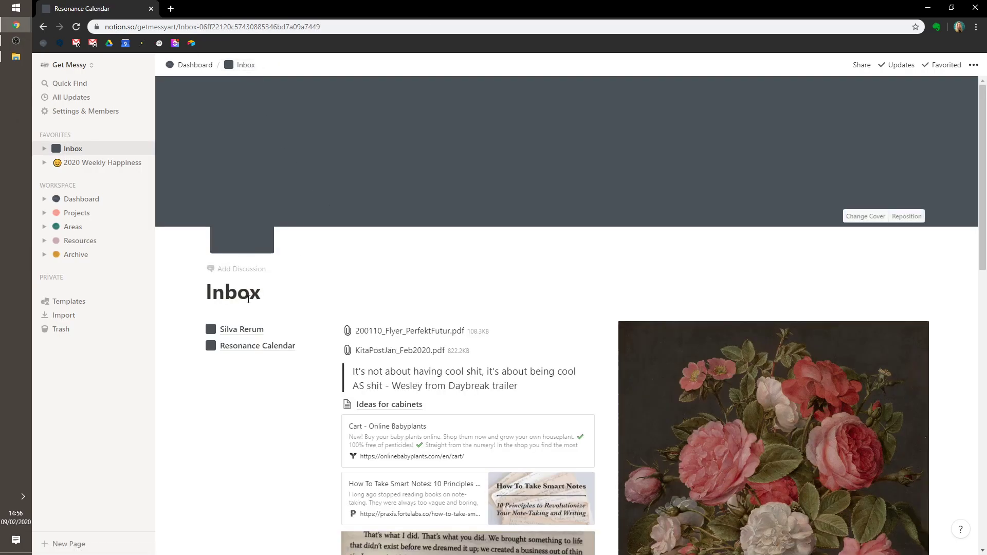
pyautogui.click(255, 332)
pyautogui.scroll(-1, 426, 238)
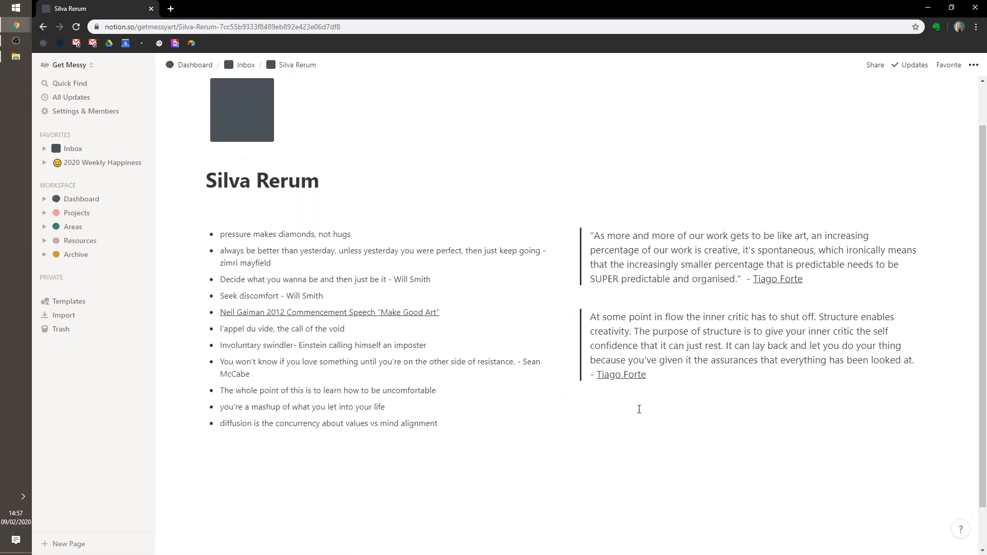
pyautogui.click(640, 470)
pyautogui.write('"Practicing an art, no matter how well or how badly, is a way to make your soul grow, for heaven’s sake. Sing in the shower. Dance to the radio. Tell stories. Write a poem for a friend, even a lousy poem. Do it as well as you possibly can. You will get an enormous reward. You will have created something." - Kurt Vonnegut’s A Man Without a Country')
pyautogui.scroll(1, 308, 113)
pyautogui.click(243, 66)
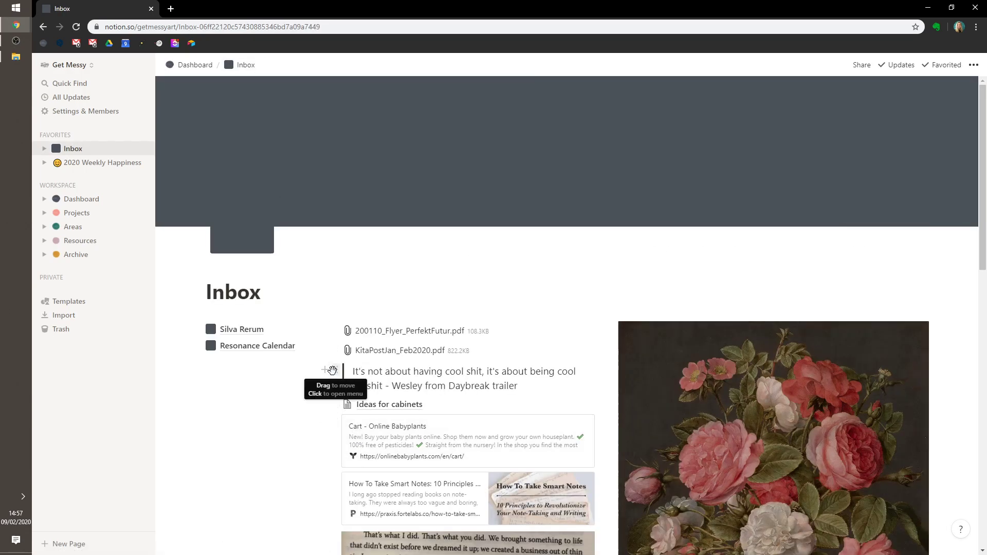
# - Move the Wesley quote and book-page photo into subpages, and delete the Online Babyplants bookmark
pyautogui.moveTo(331, 372); pyautogui.dragTo(241, 332)
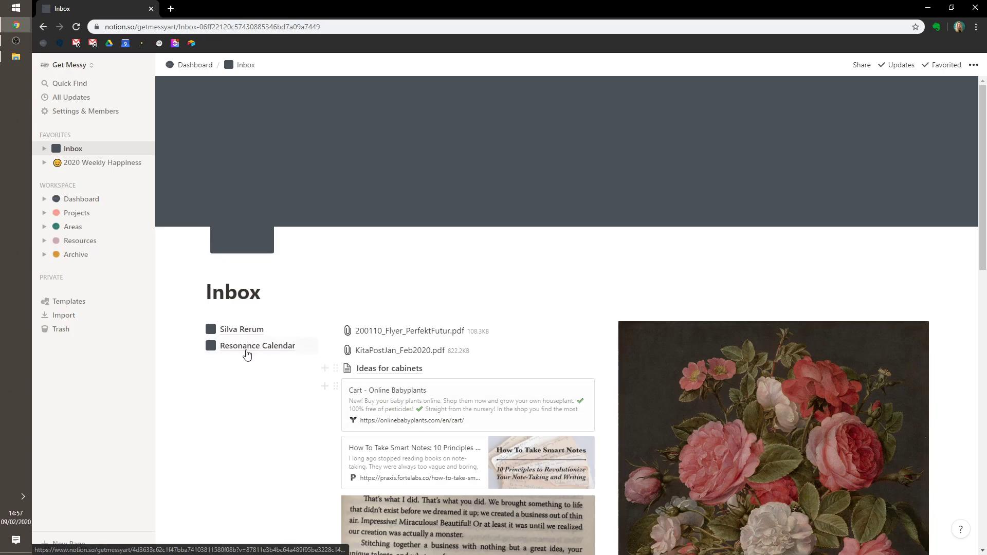
pyautogui.scroll(-1, 267, 401)
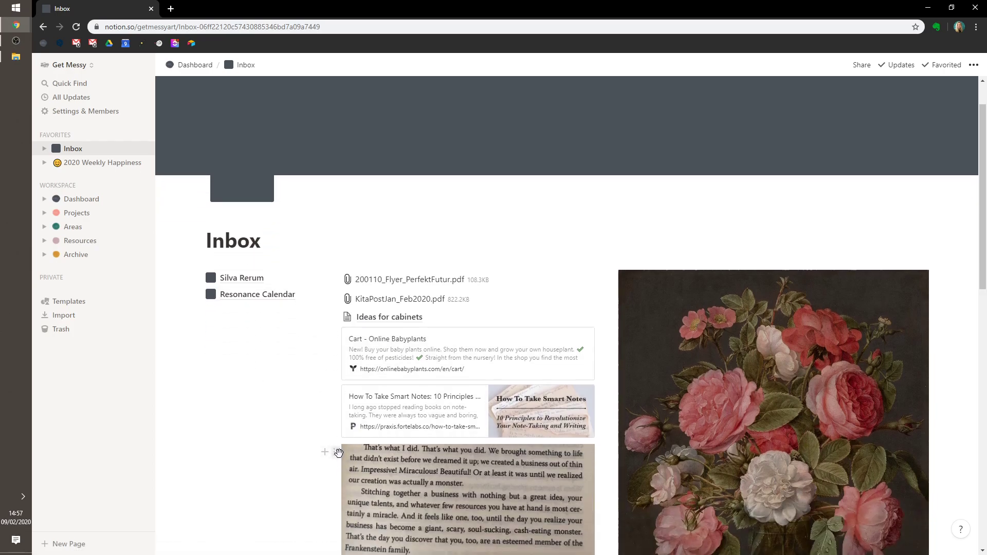
pyautogui.moveTo(334, 451); pyautogui.dragTo(243, 280)
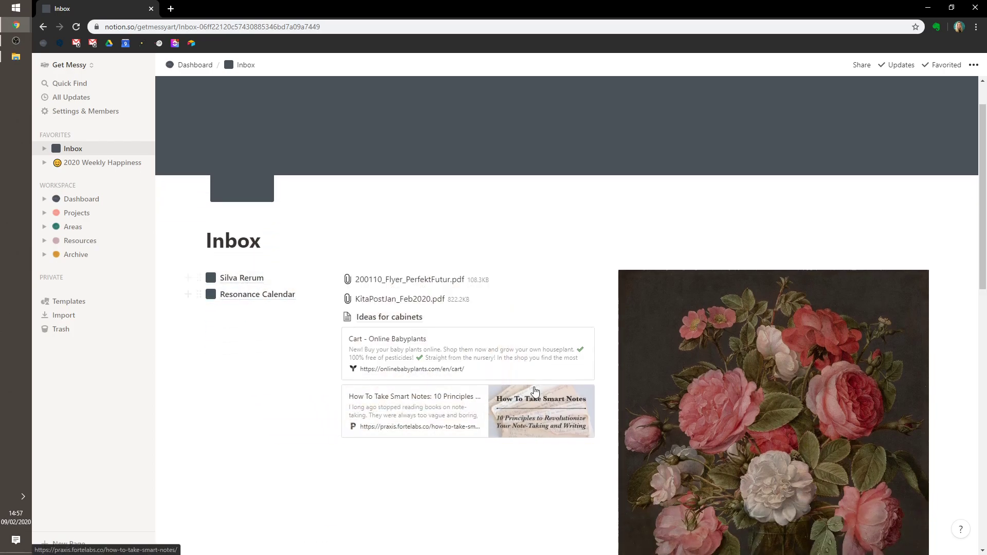
pyautogui.press('Delete')
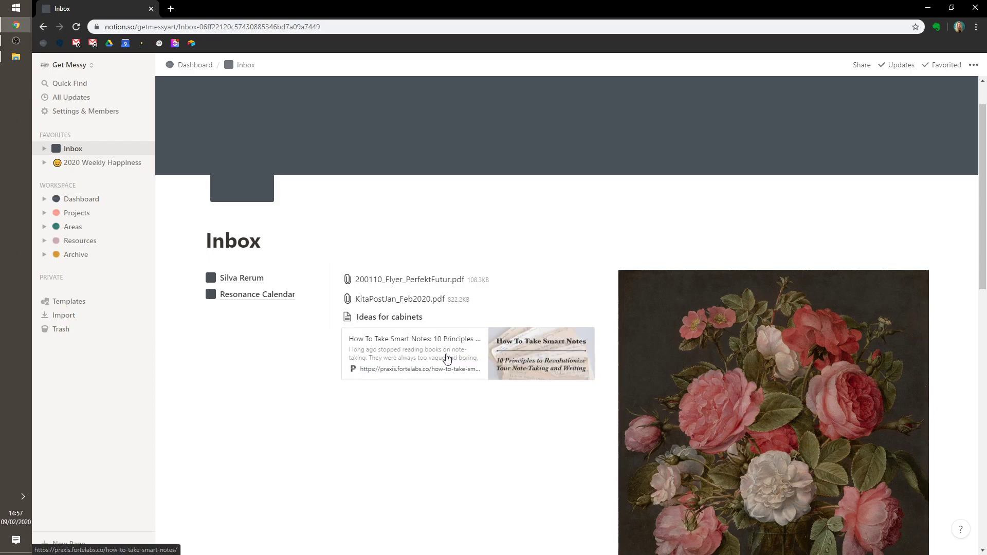
pyautogui.moveTo(986, 224); pyautogui.dragTo(985, 482)
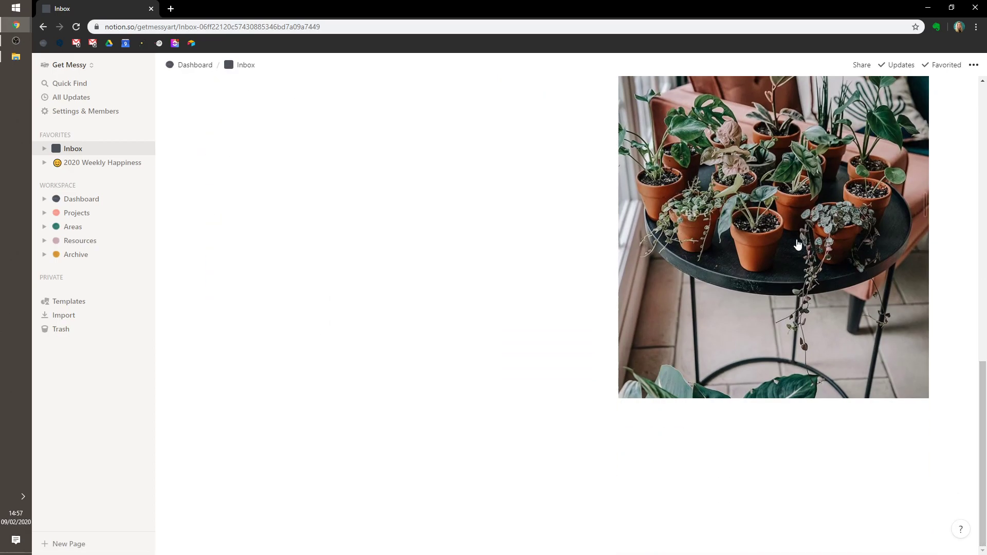
pyautogui.scroll(5, 777, 256)
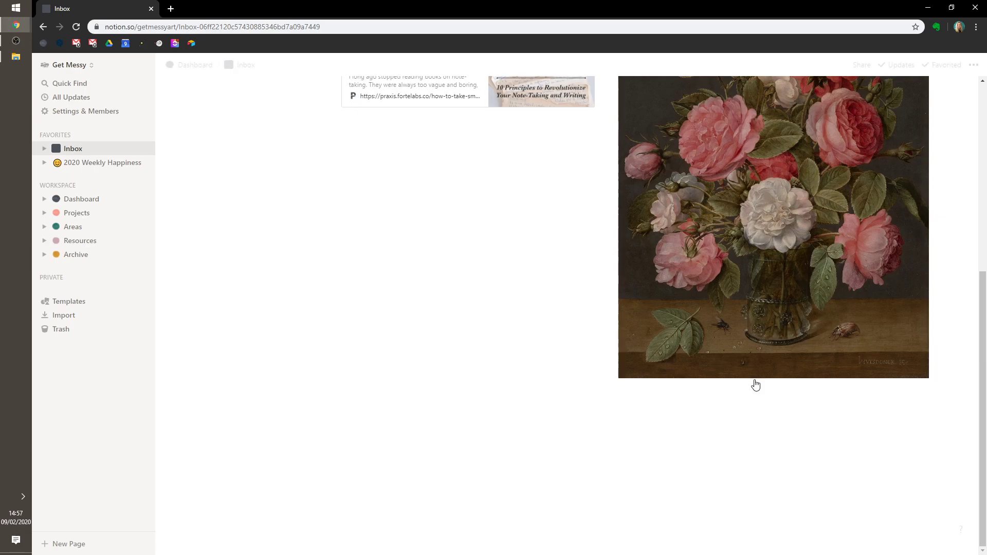
pyautogui.scroll(5, 753, 381)
pyautogui.click(375, 368)
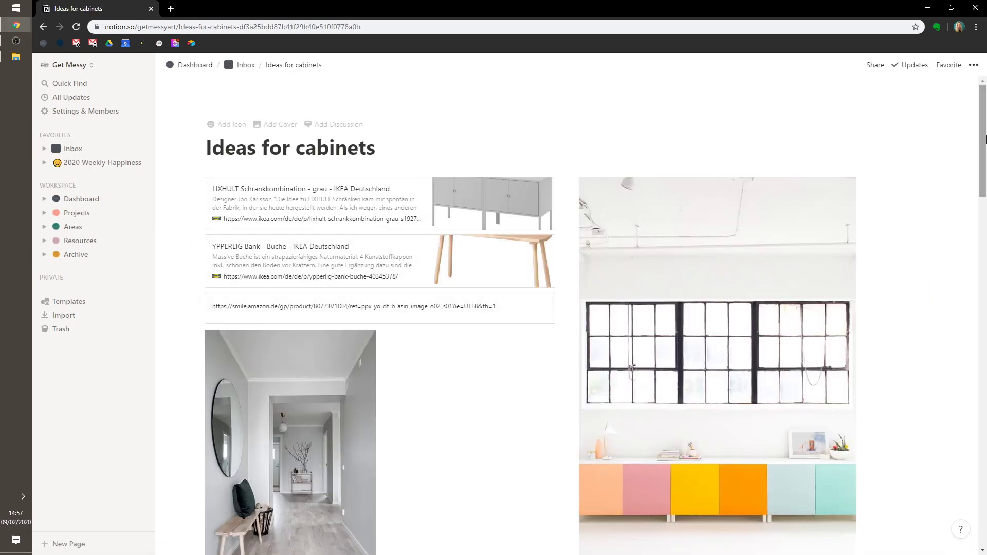
pyautogui.moveTo(986, 145); pyautogui.dragTo(986, 174)
pyautogui.moveTo(985, 313); pyautogui.dragTo(983, 97)
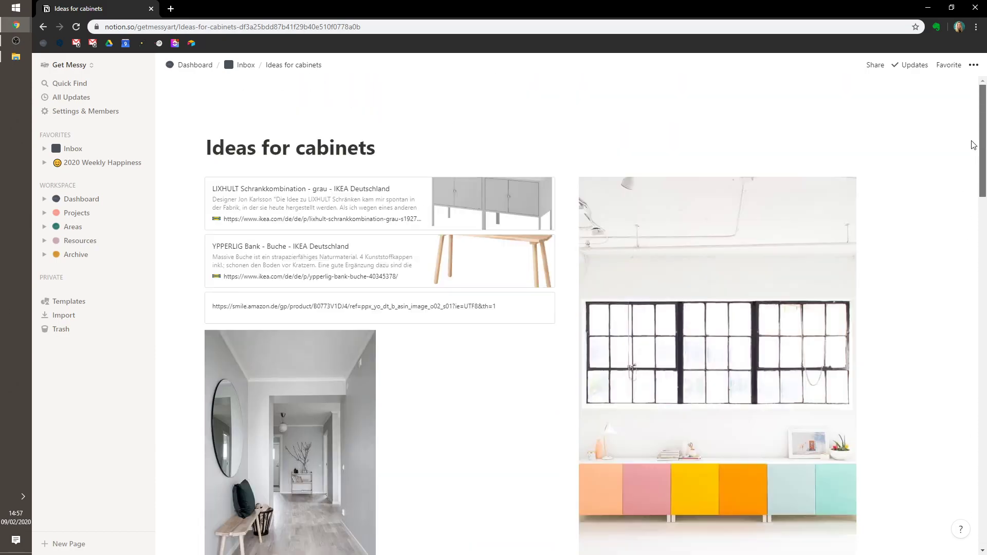
pyautogui.click(239, 67)
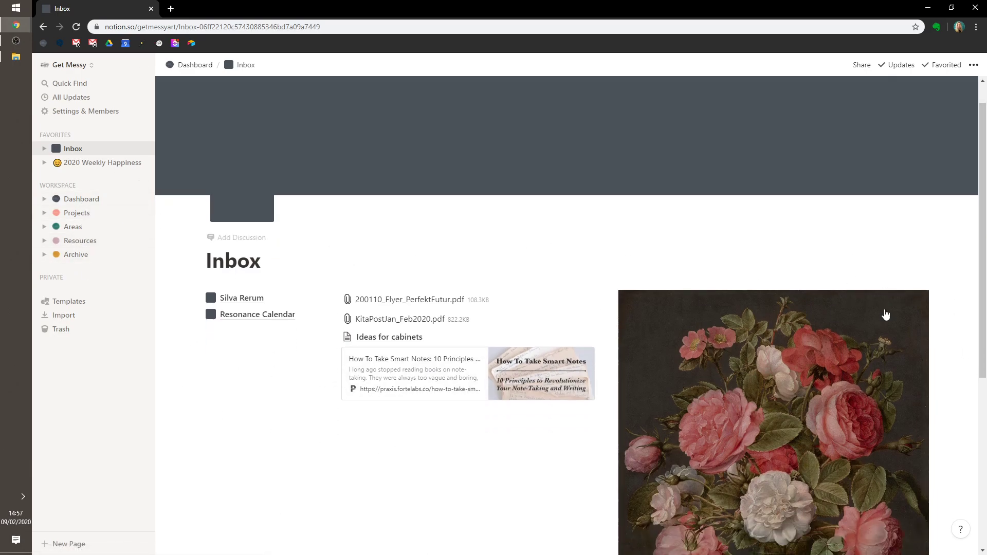
pyautogui.scroll(-4, 884, 313)
pyautogui.scroll(4, 904, 386)
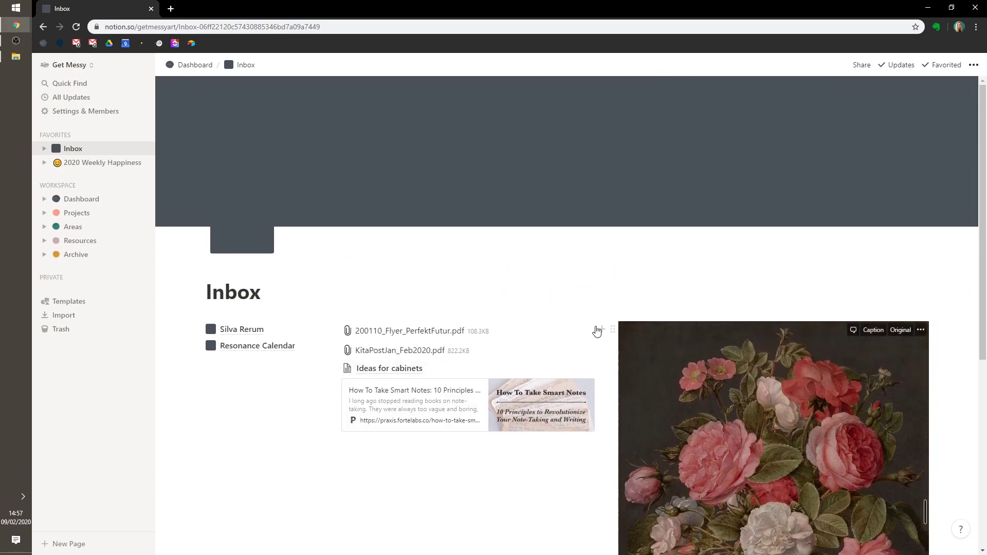
pyautogui.scroll(-4, 822, 370)
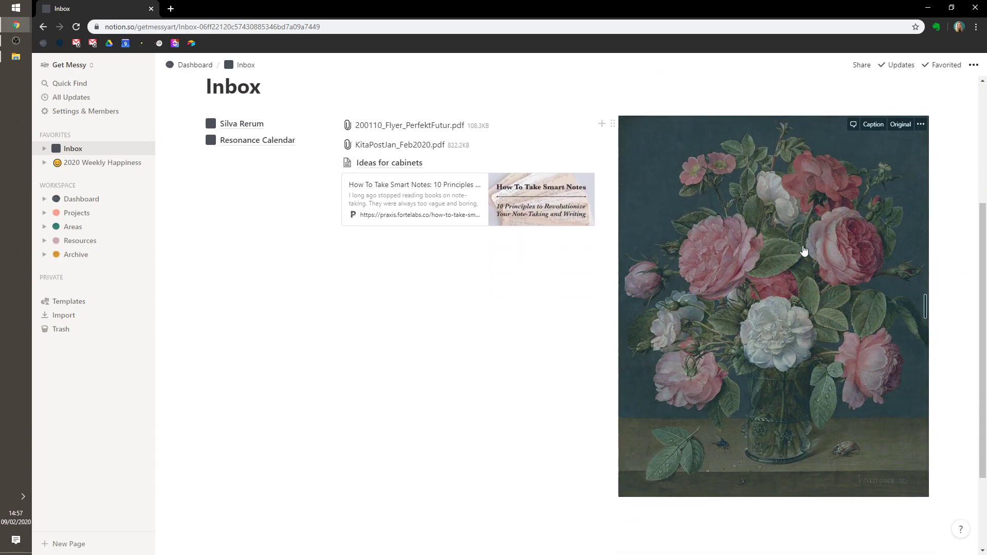
pyautogui.click(921, 129)
pyautogui.click(758, 249)
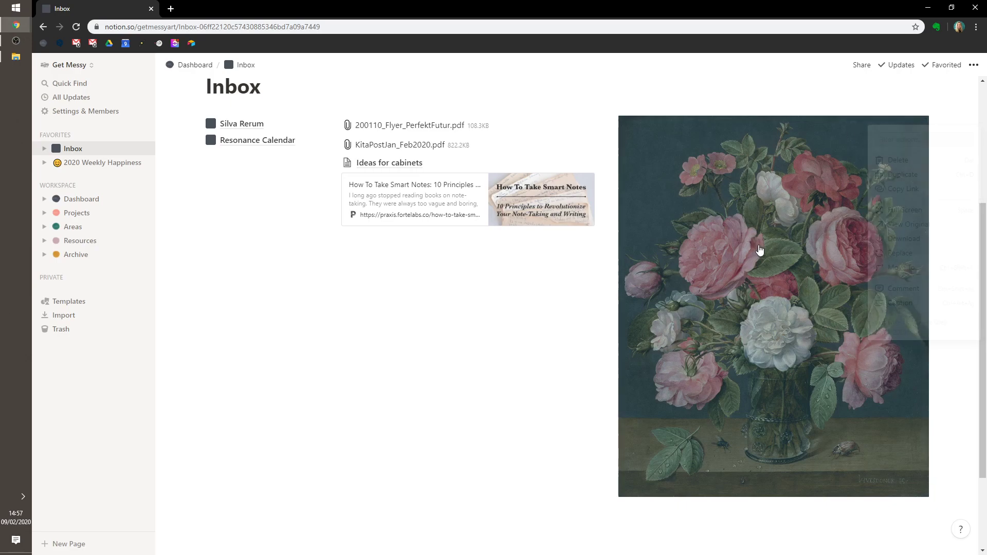
pyautogui.scroll(1, 984, 240)
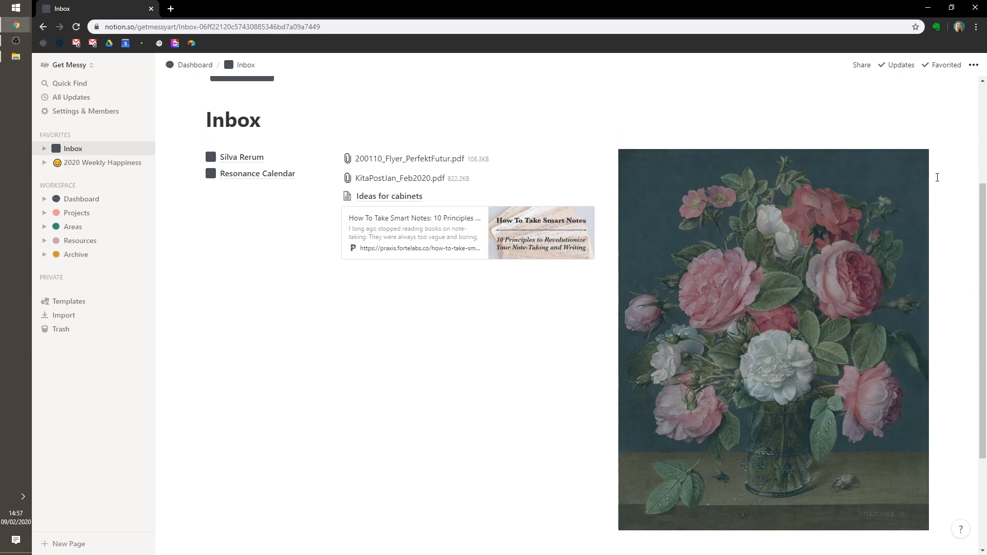
pyautogui.click(920, 157)
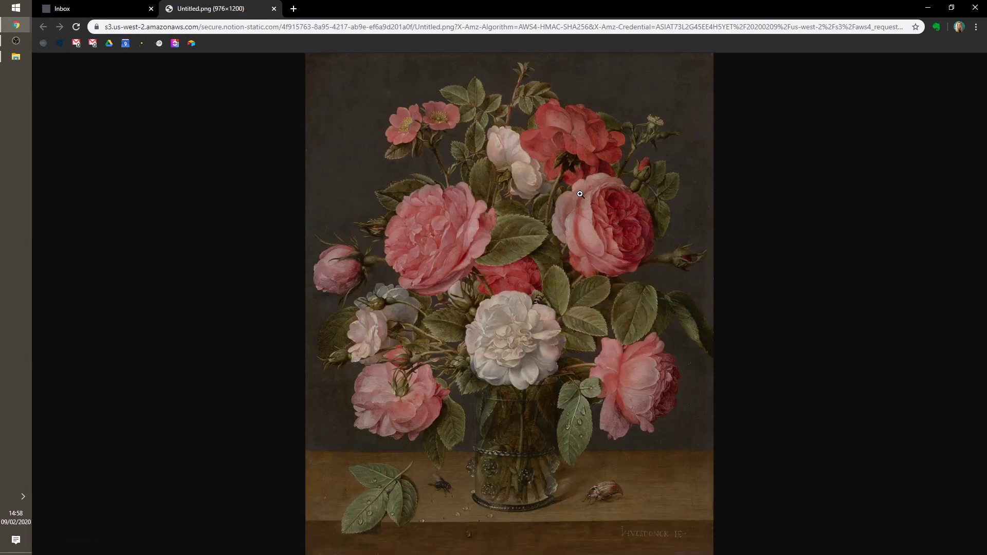
pyautogui.click(573, 183)
pyautogui.scroll(-3, 611, 184)
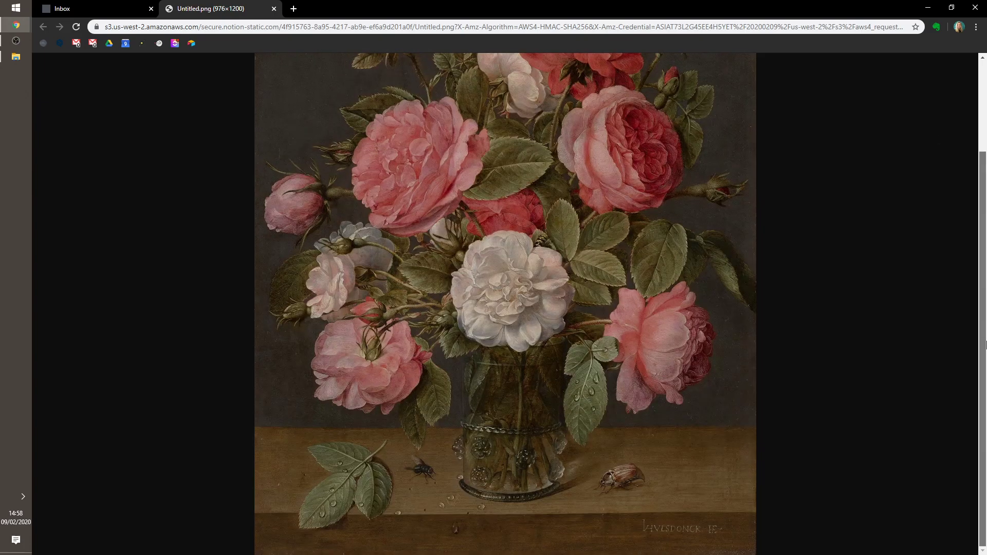
pyautogui.scroll(3, 467, 175)
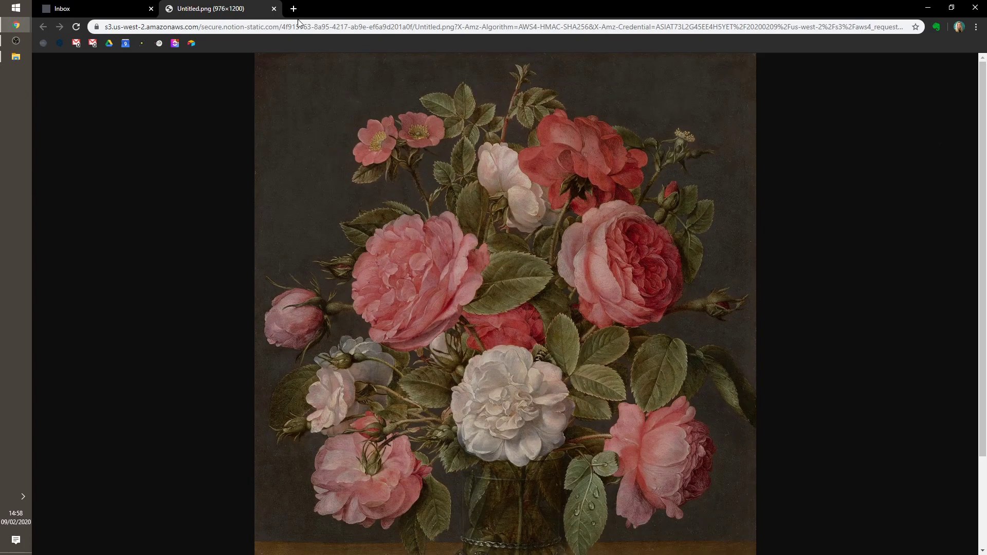
pyautogui.click(275, 10)
pyautogui.click(689, 154)
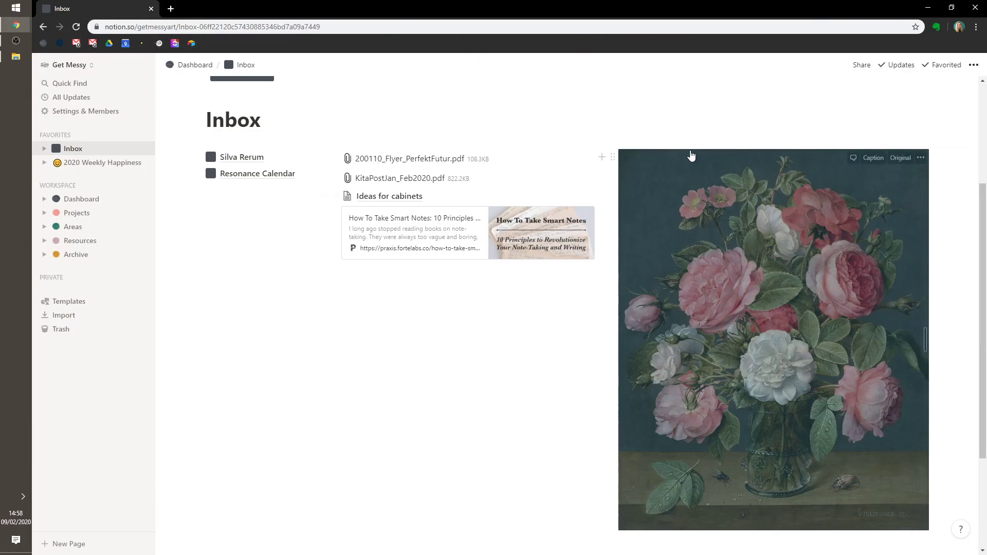
pyautogui.click(683, 114)
pyautogui.scroll(3, 396, 346)
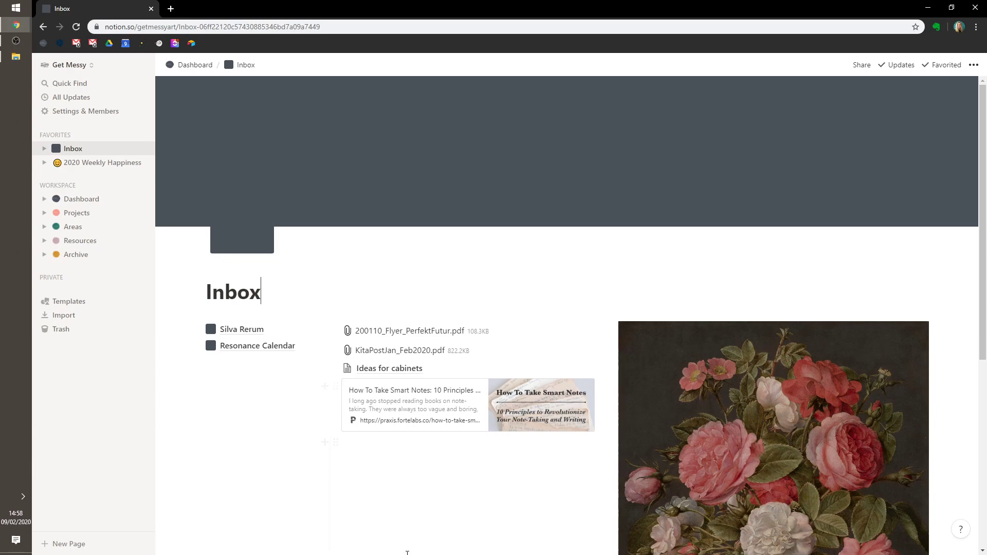
# - Open Projects and scroll through pages like Vintage Books Sale, Podcast and Sketchbook Revival
pyautogui.click(76, 212)
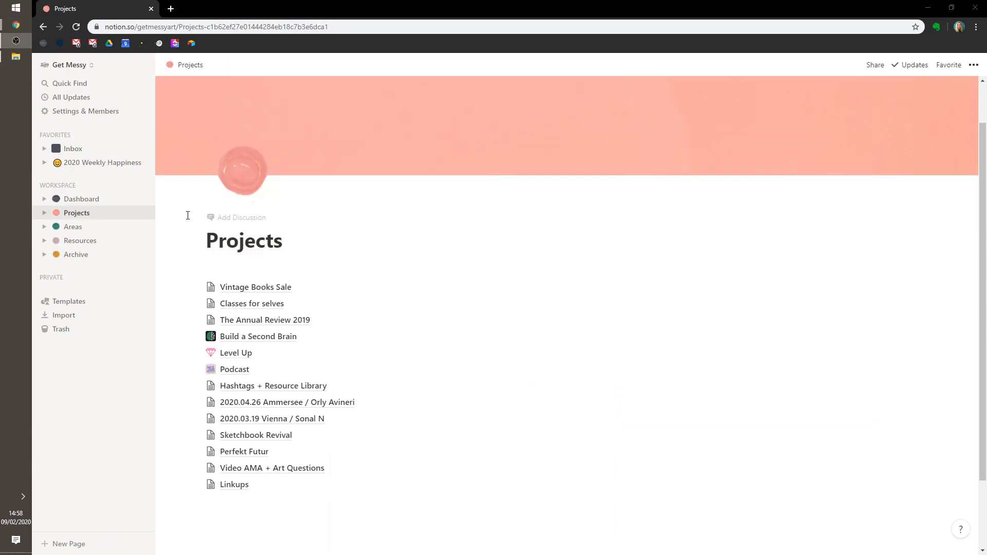
pyautogui.scroll(1, 986, 161)
pyautogui.scroll(-1, 974, 257)
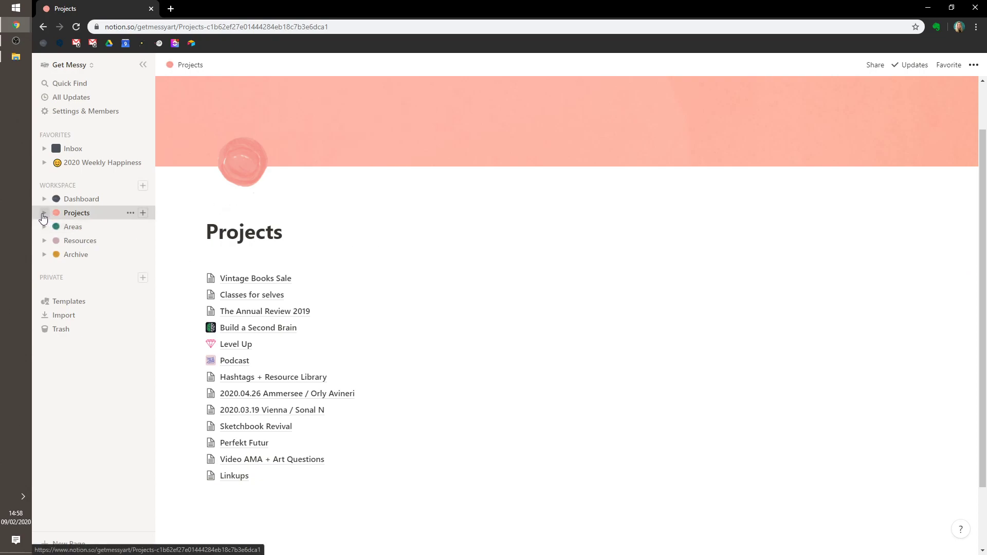
pyautogui.scroll(1, 478, 540)
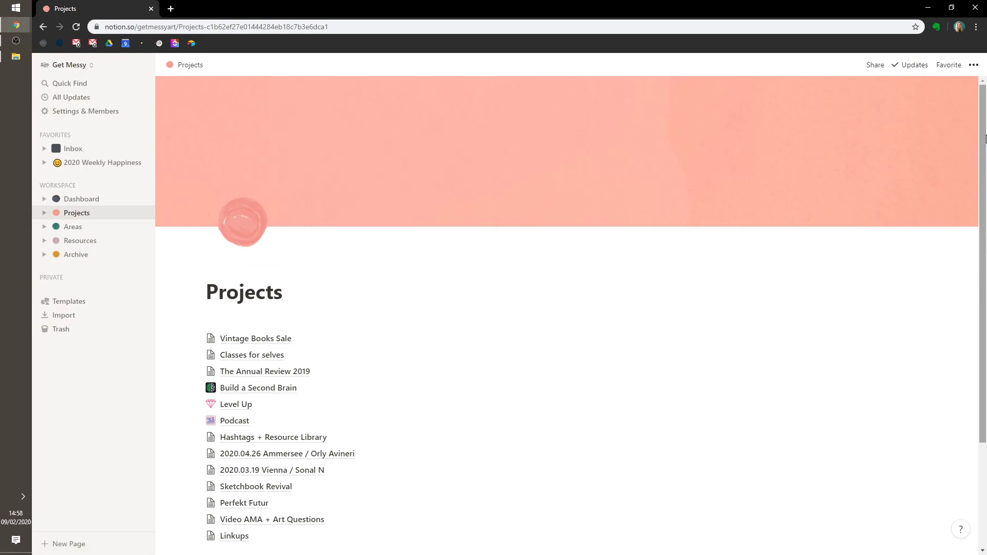
pyautogui.scroll(-1, 986, 178)
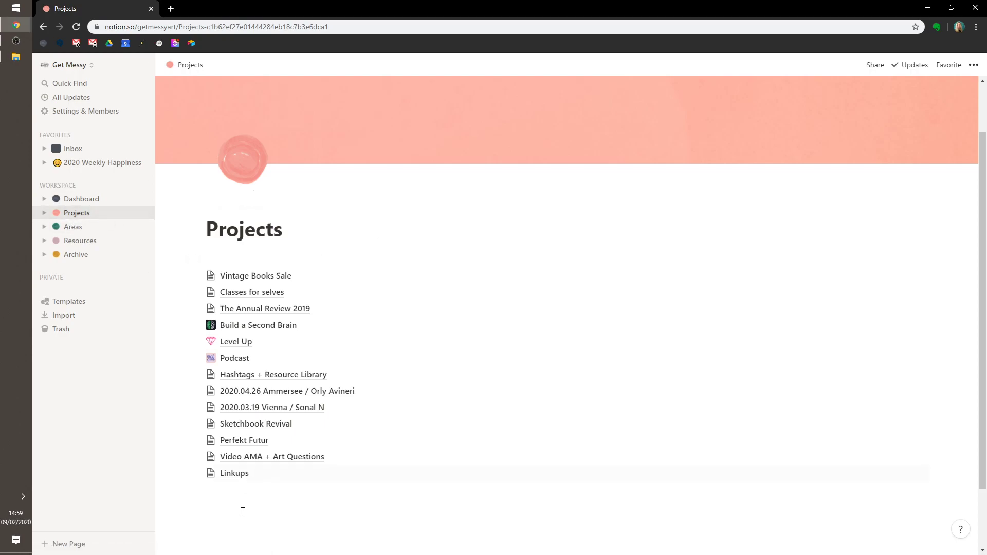
# - Delete the empty line under the Projects title so the page list sits directly beneath it
pyautogui.moveTo(242, 511); pyautogui.dragTo(274, 295)
pyautogui.click(276, 489)
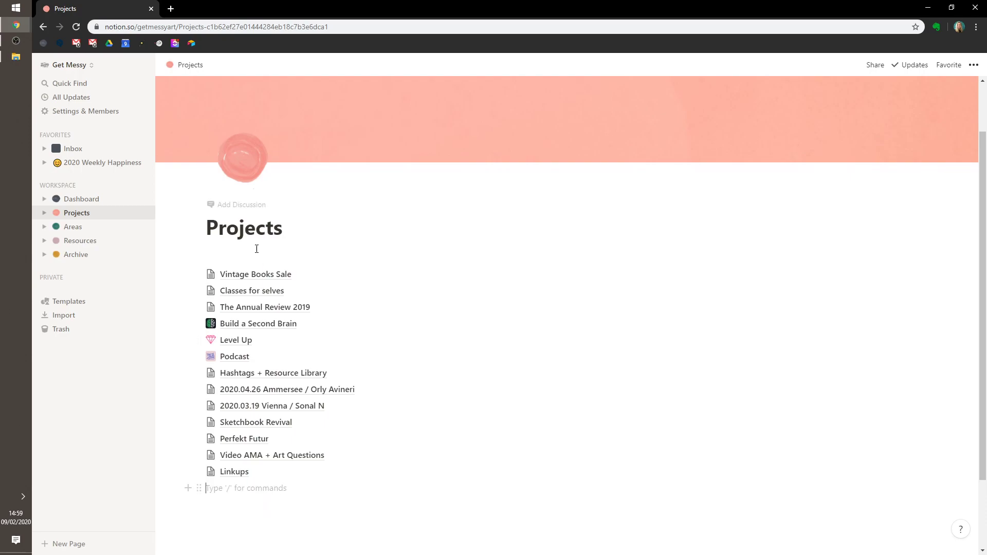
pyautogui.click(272, 257)
pyautogui.press('BackSpace')
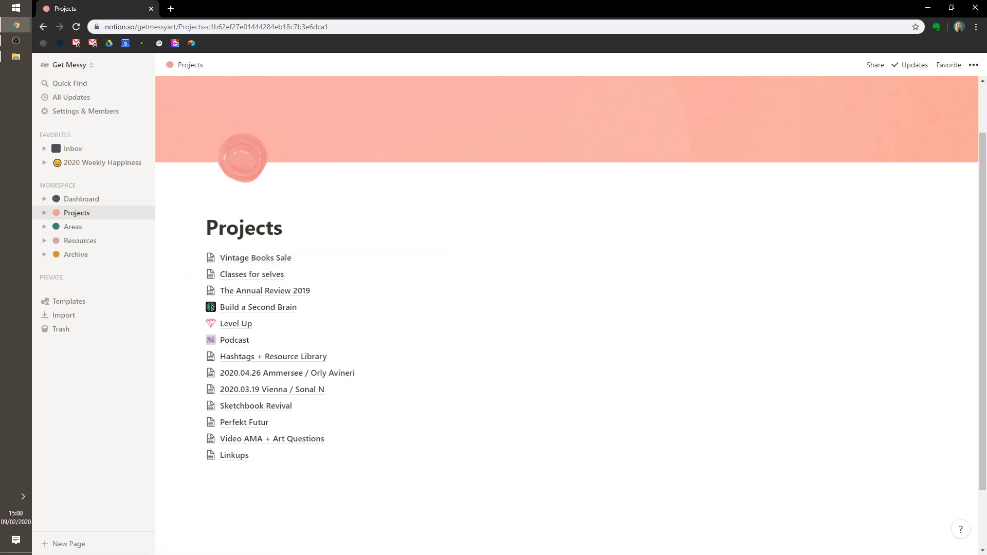
pyautogui.click(73, 227)
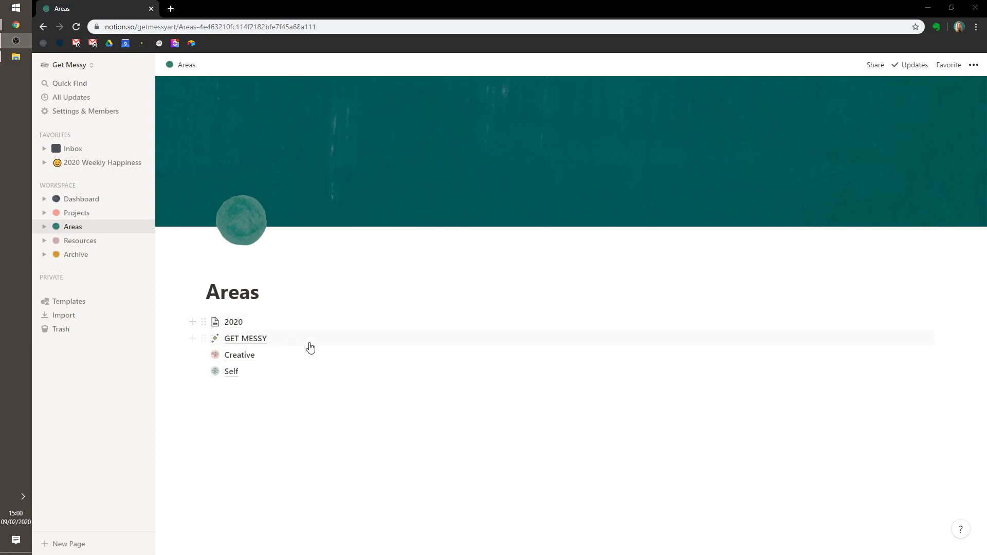
# - Expand Areas in the sidebar and peek at GET MESSY's Business and Internal sub-pages
pyautogui.click(45, 229)
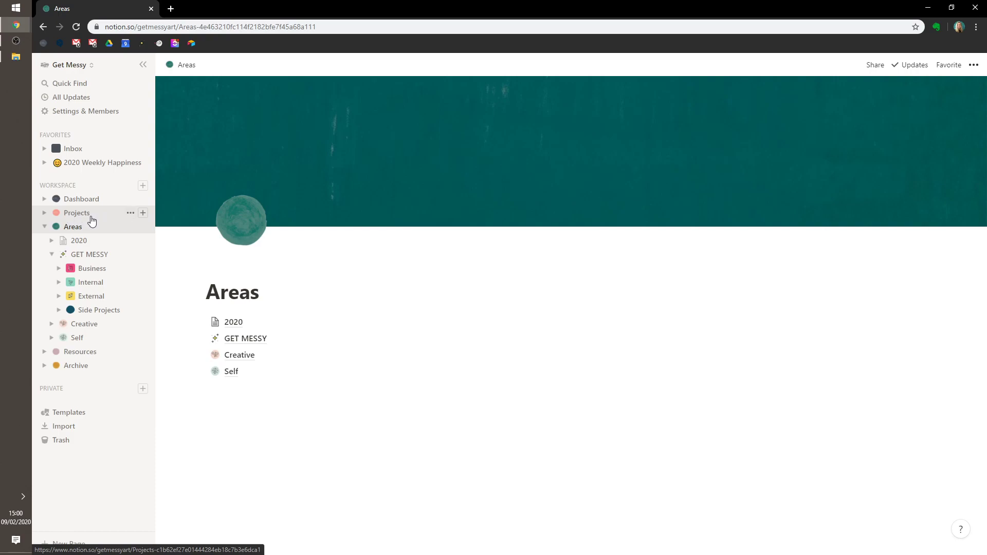
pyautogui.click(60, 271)
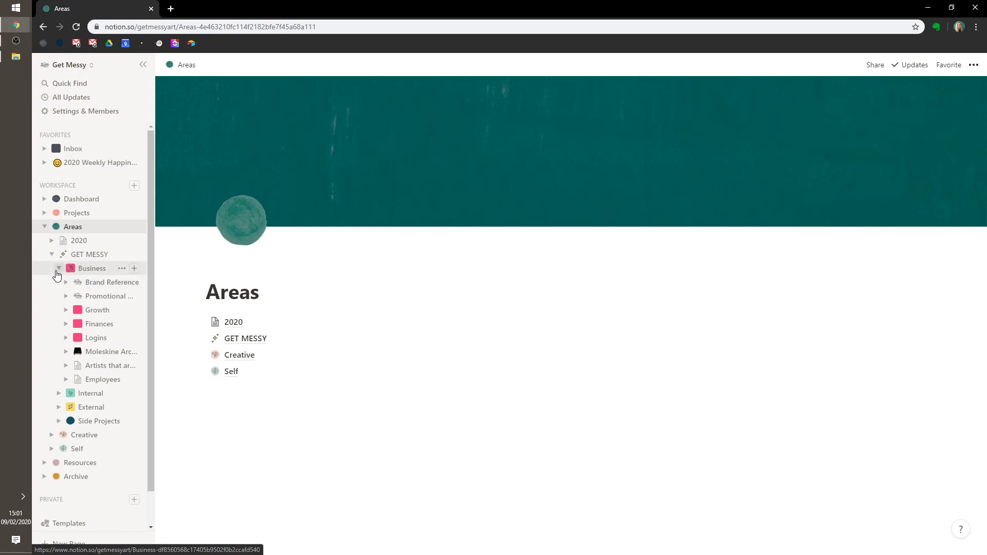
pyautogui.click(59, 268)
pyautogui.click(59, 283)
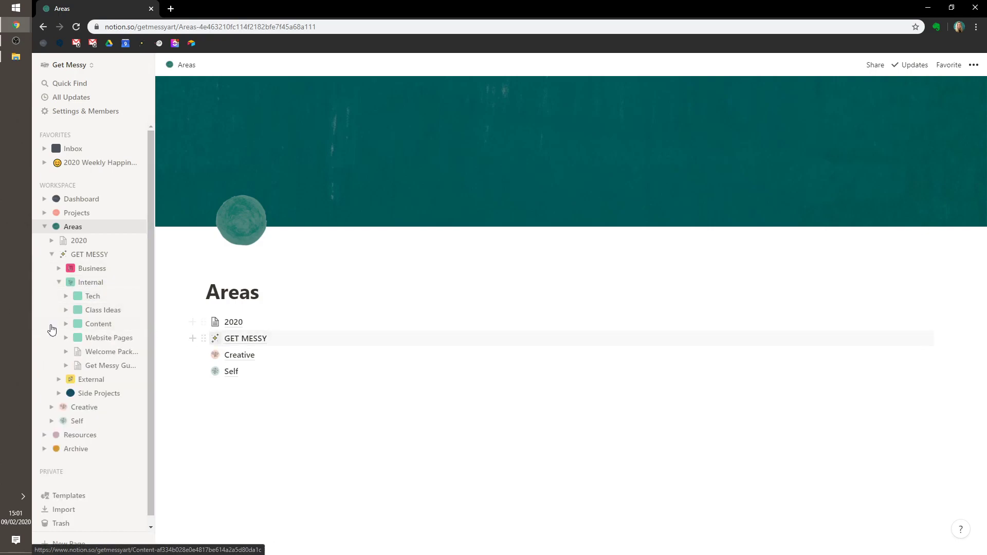
pyautogui.click(59, 283)
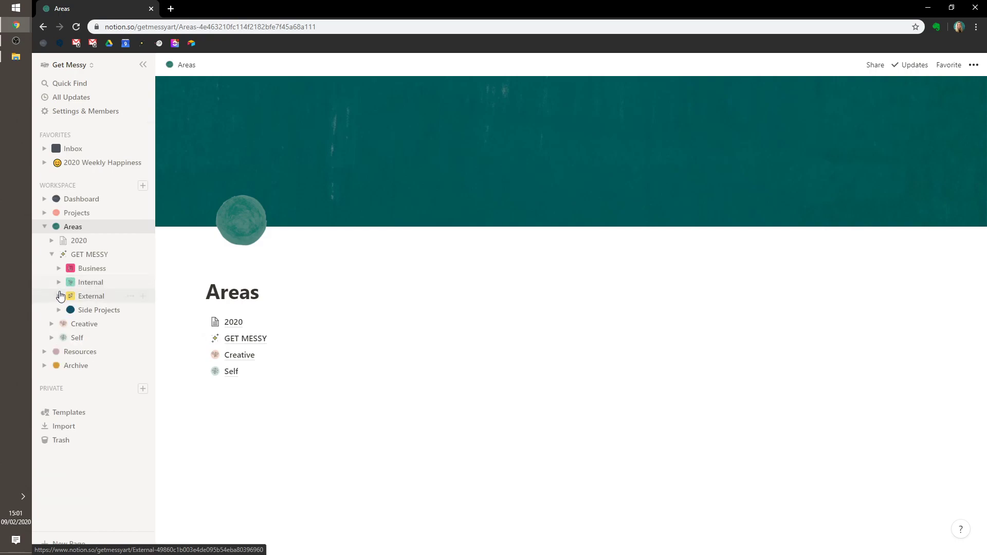
# - Browse the External and Business sub-pages, then collapse everything back under GET MESSY
pyautogui.click(59, 297)
pyautogui.click(59, 297)
pyautogui.click(59, 298)
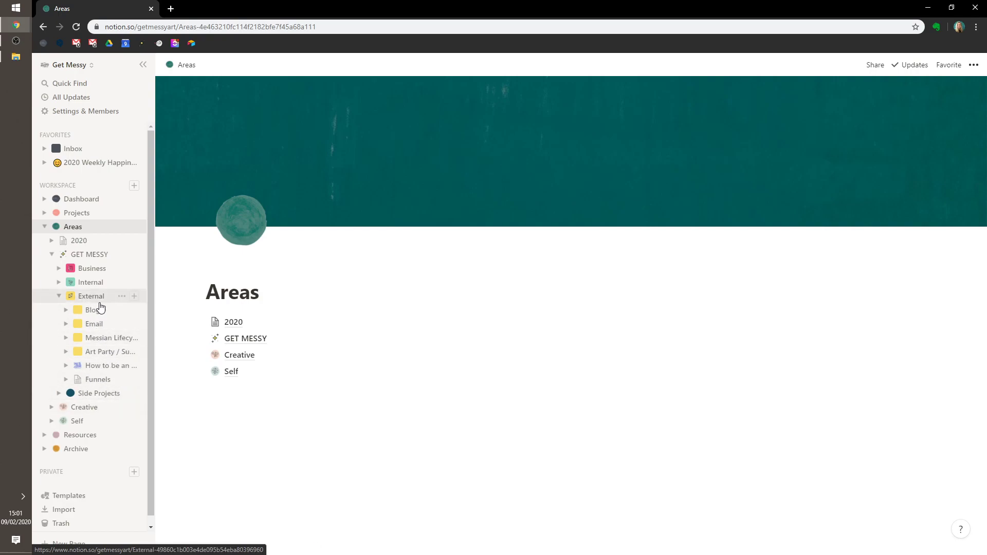
pyautogui.click(58, 296)
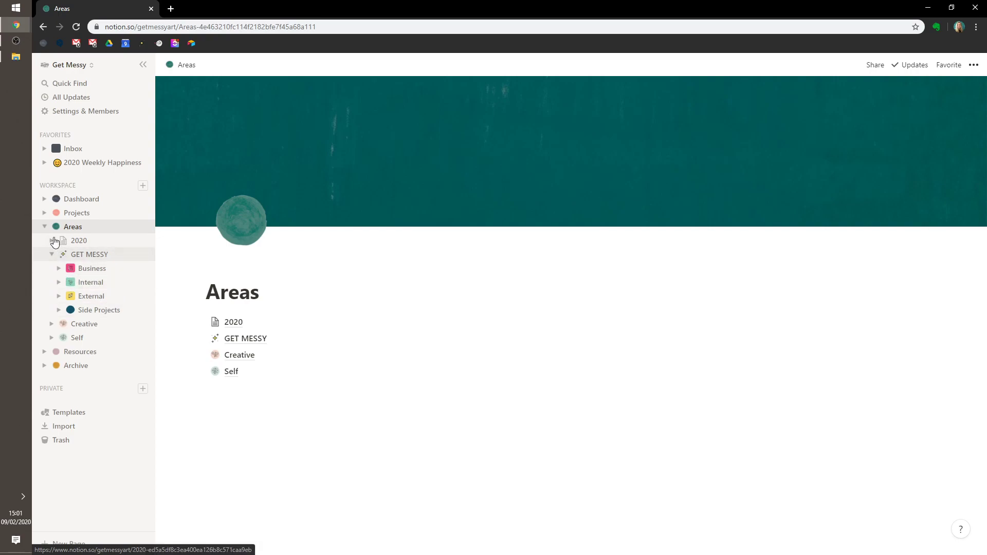
pyautogui.click(59, 269)
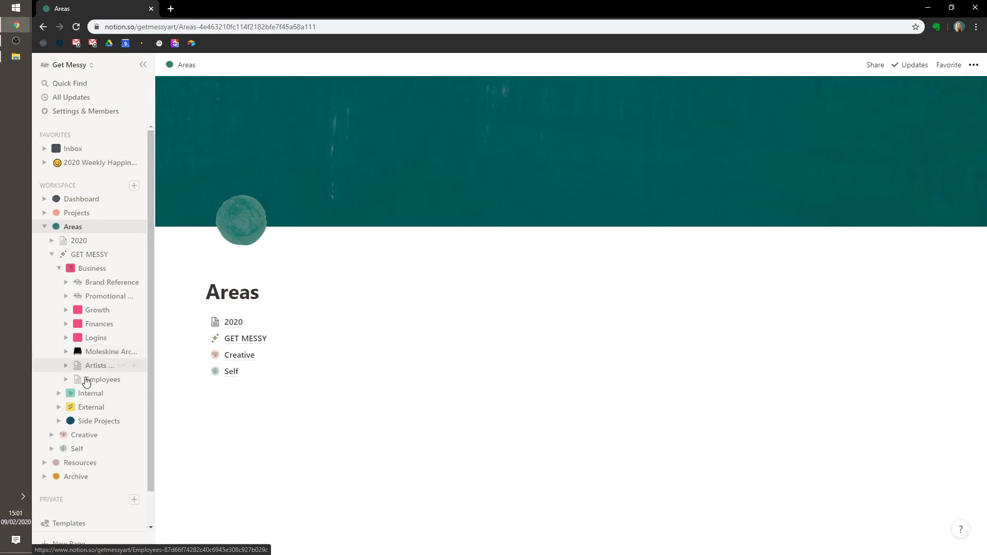
pyautogui.click(59, 270)
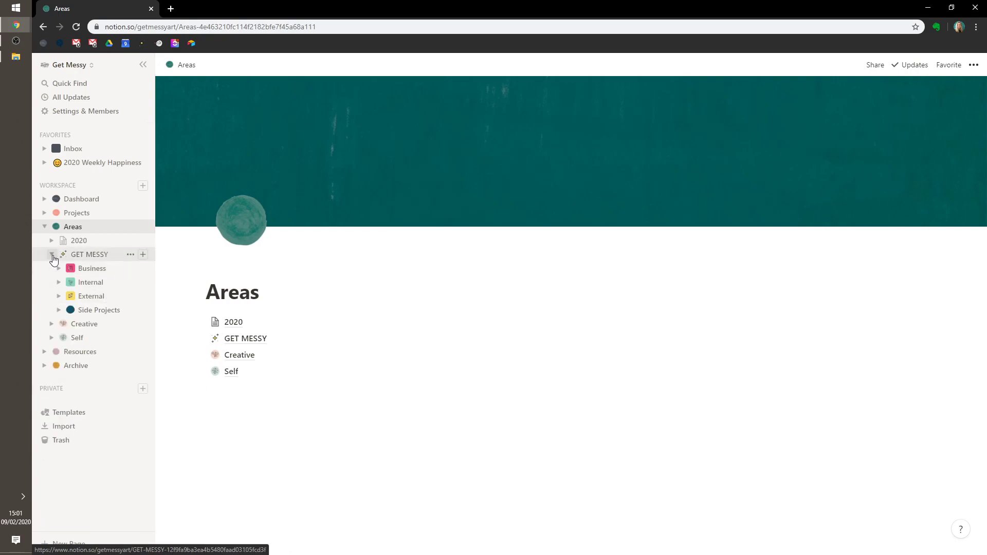
pyautogui.click(52, 255)
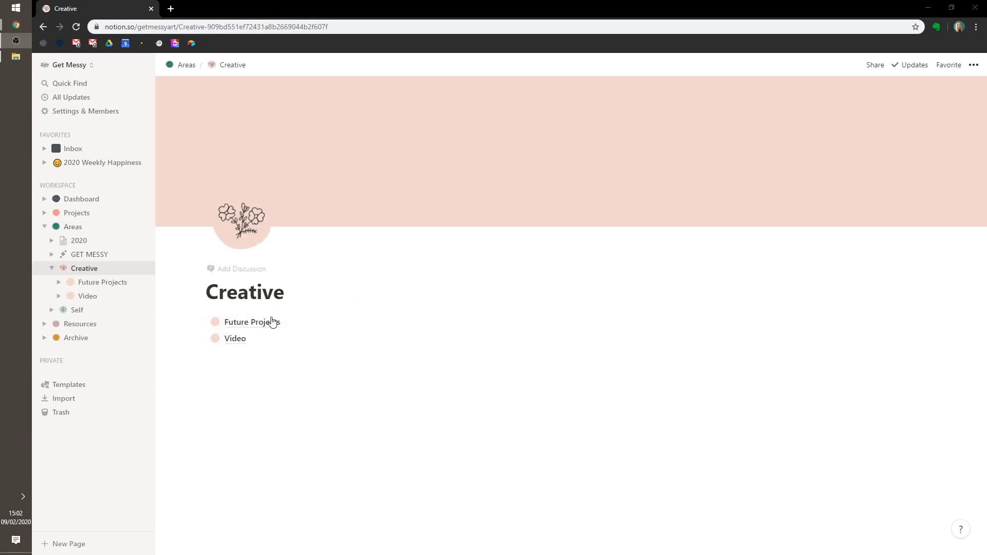
# - Open the Future Projects page under Creative from the sidebar
pyautogui.click(90, 286)
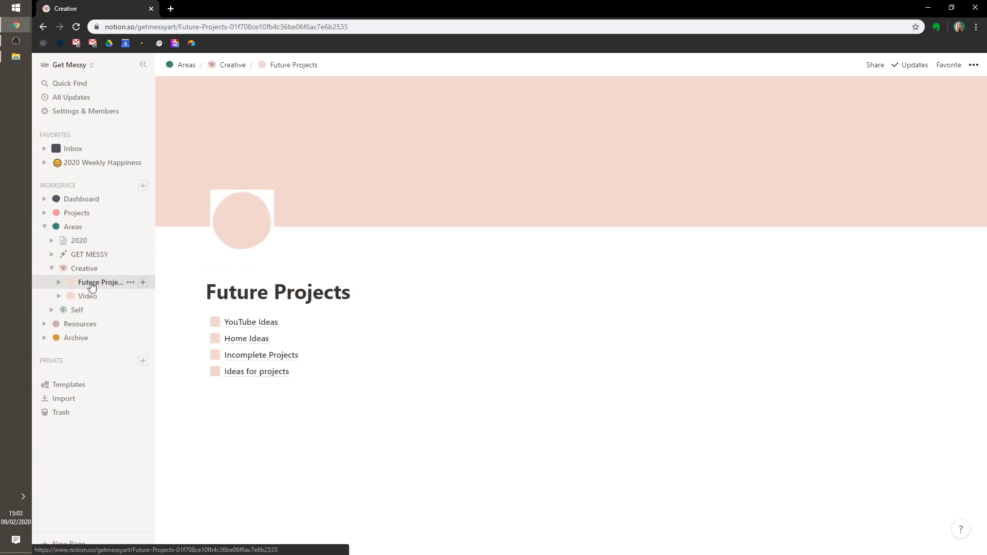
# - Open the Incomplete Projects page and scroll down to the Crete checklist image
pyautogui.click(268, 354)
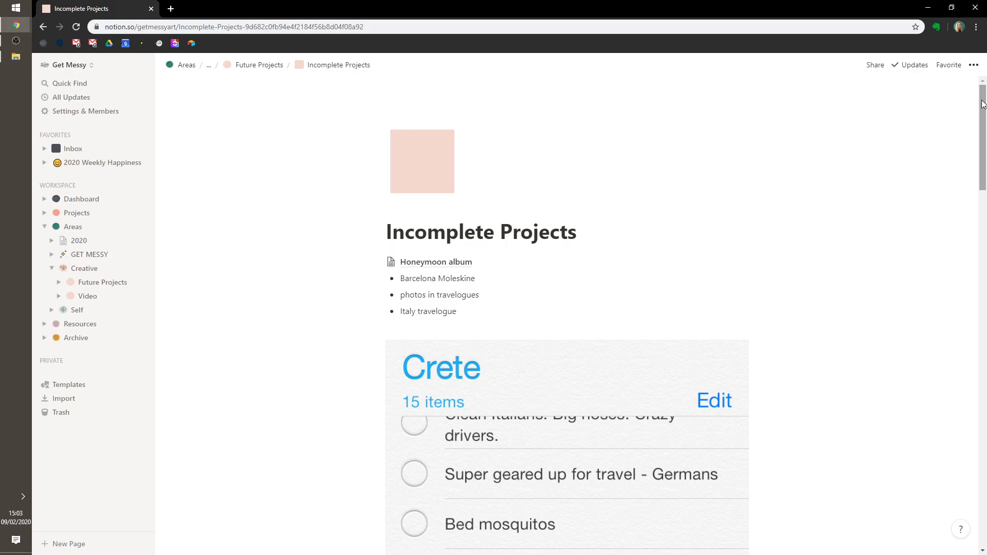
pyautogui.moveTo(982, 103)
pyautogui.mouseDown()
pyautogui.moveTo(982, 134)
pyautogui.moveTo(983, 103)
pyautogui.mouseUp()
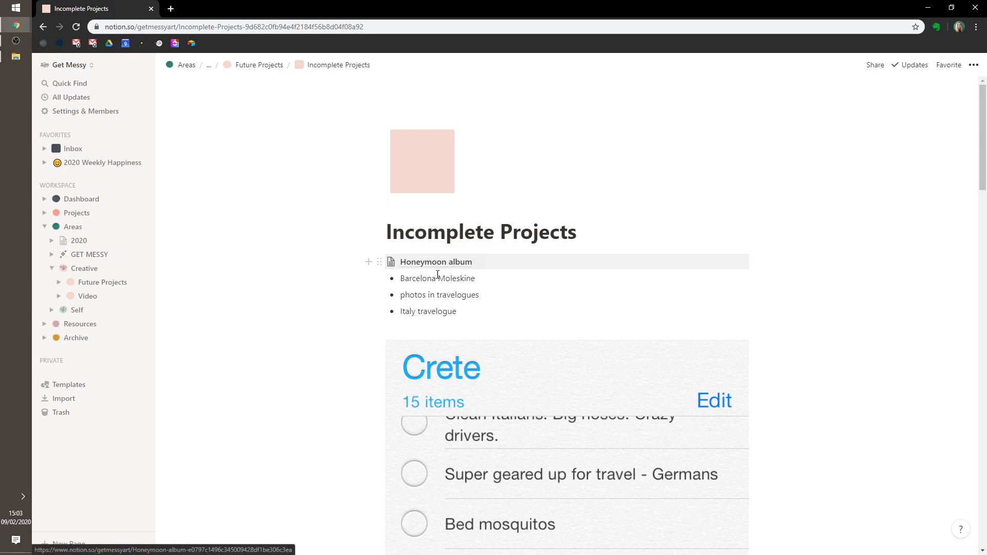
pyautogui.moveTo(983, 164); pyautogui.dragTo(978, 92)
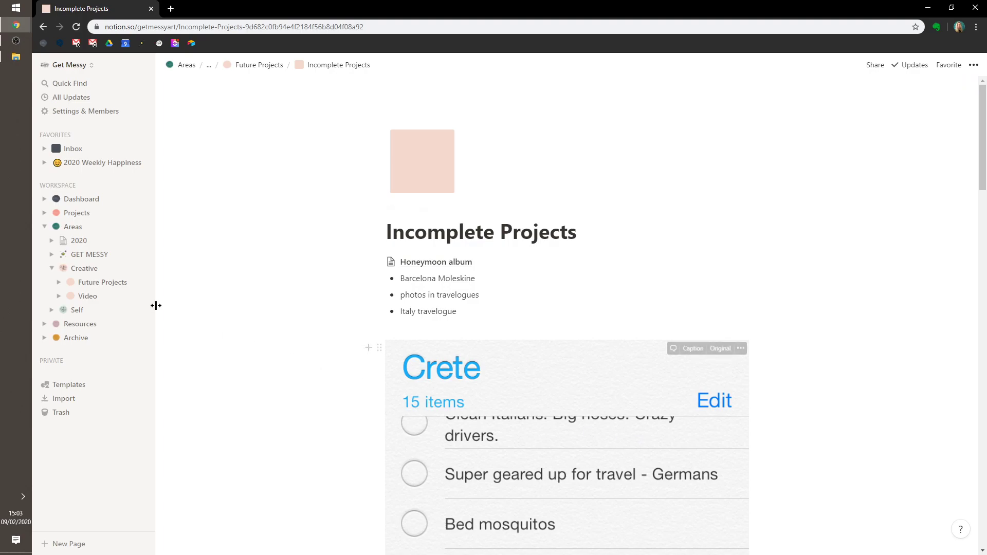
# - Open Ideas for projects under Future Projects, then collapse the Future Projects, Creative and Areas branches
pyautogui.click(58, 283)
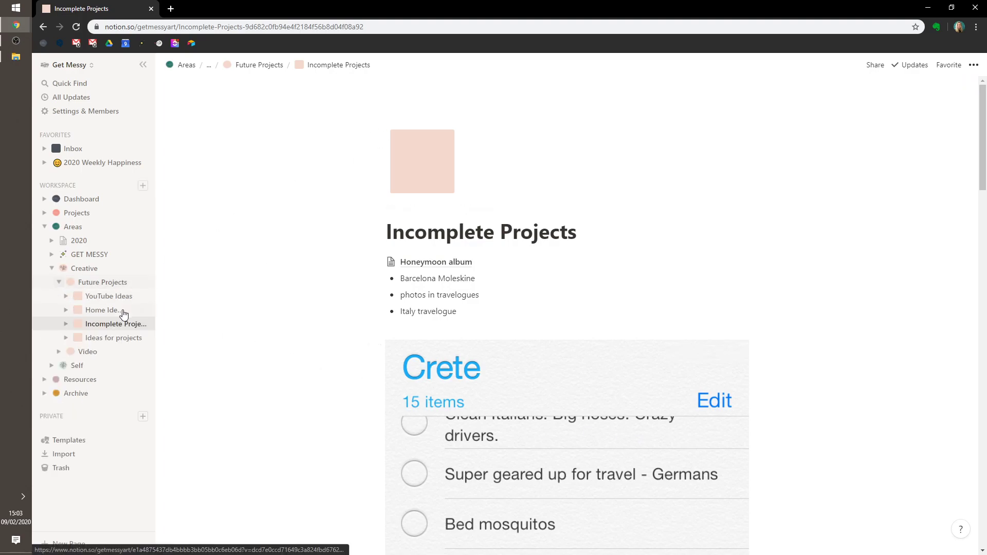
pyautogui.click(98, 338)
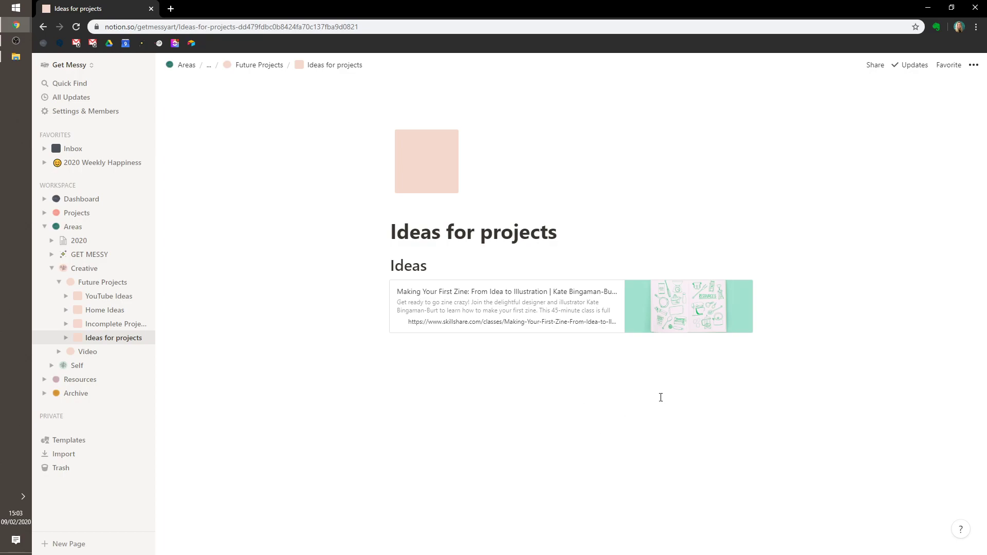
pyautogui.click(59, 283)
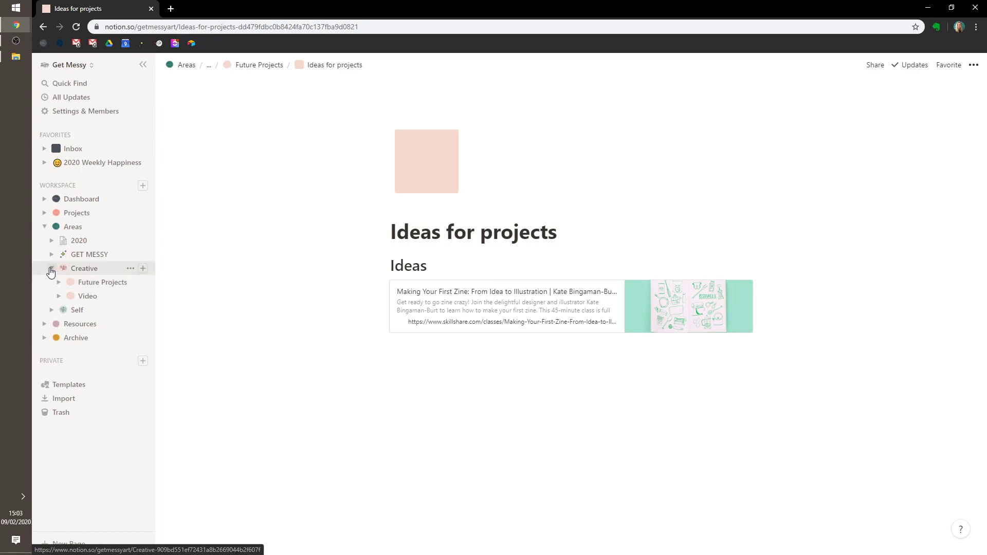
pyautogui.click(51, 268)
pyautogui.click(44, 226)
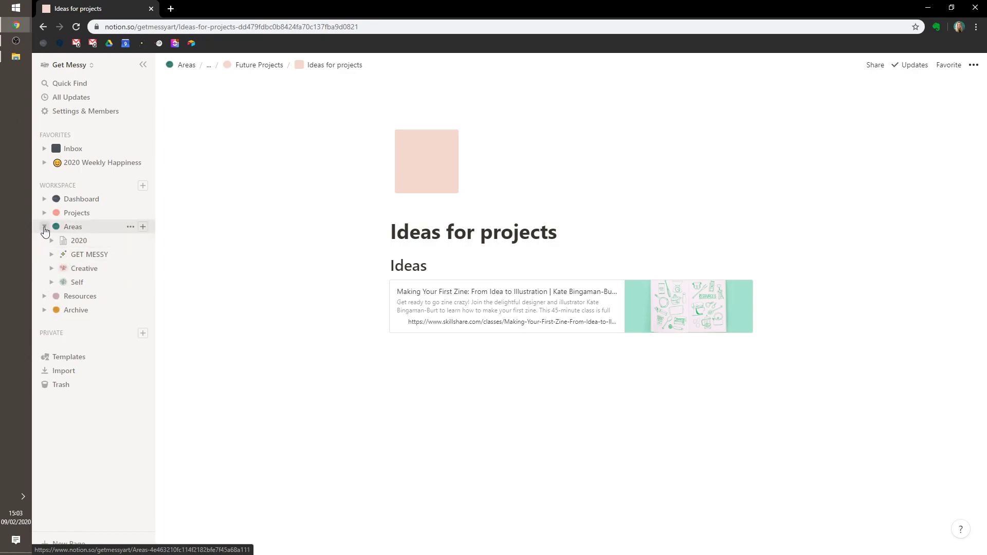
# - Go from Self to Travel, open two Travel sub-pages in new tabs, and view Travel Ideas
pyautogui.click(77, 283)
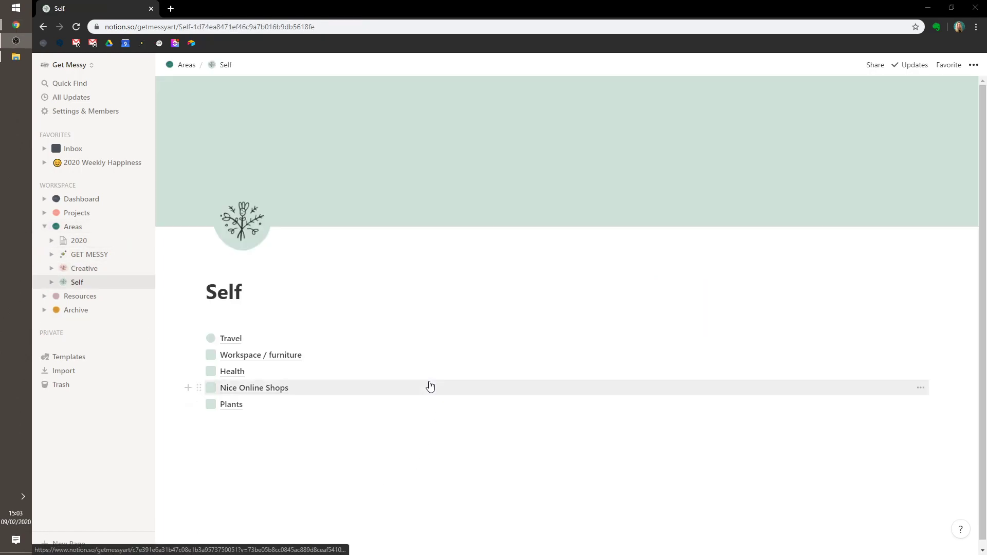
pyautogui.click(228, 338)
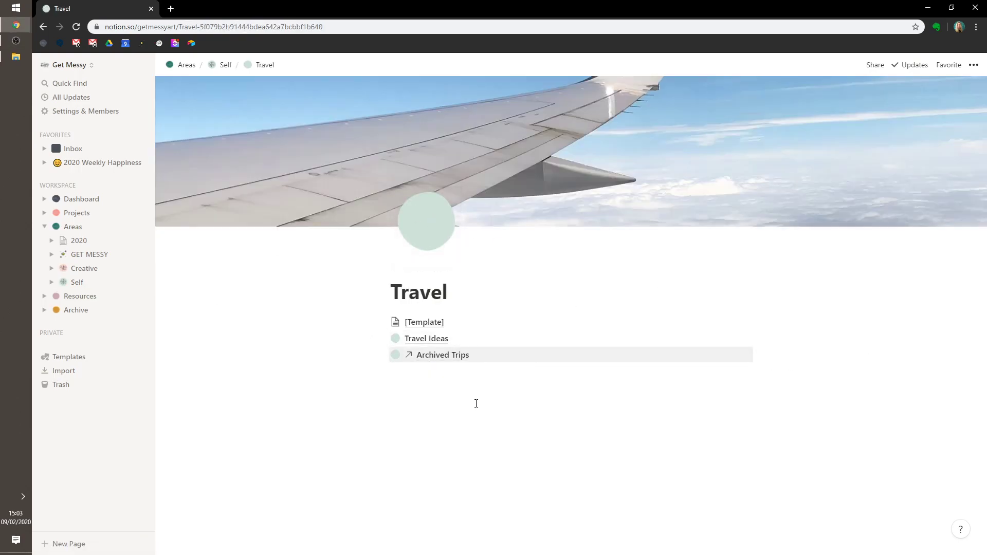
pyautogui.middleClick(433, 339)
pyautogui.middleClick(439, 355)
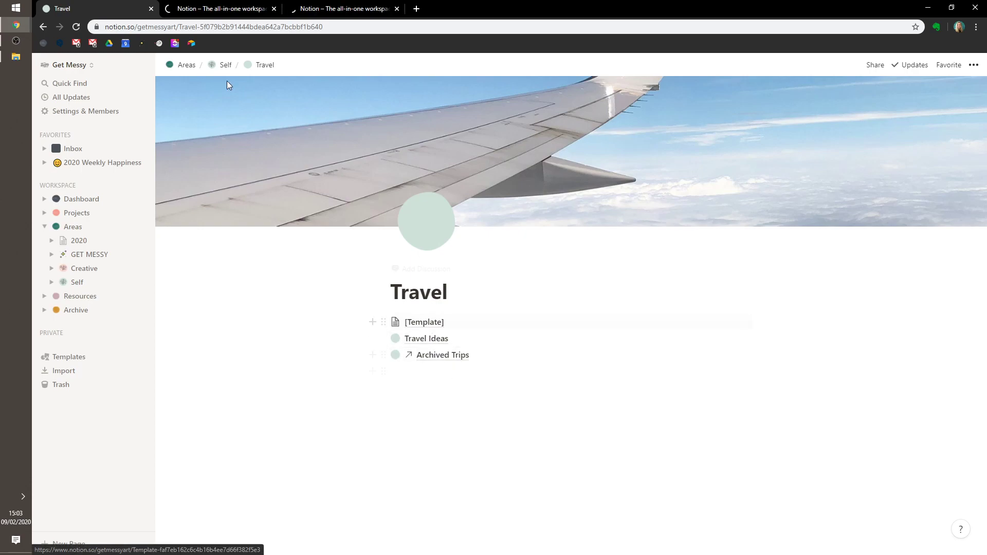
pyautogui.click(229, 9)
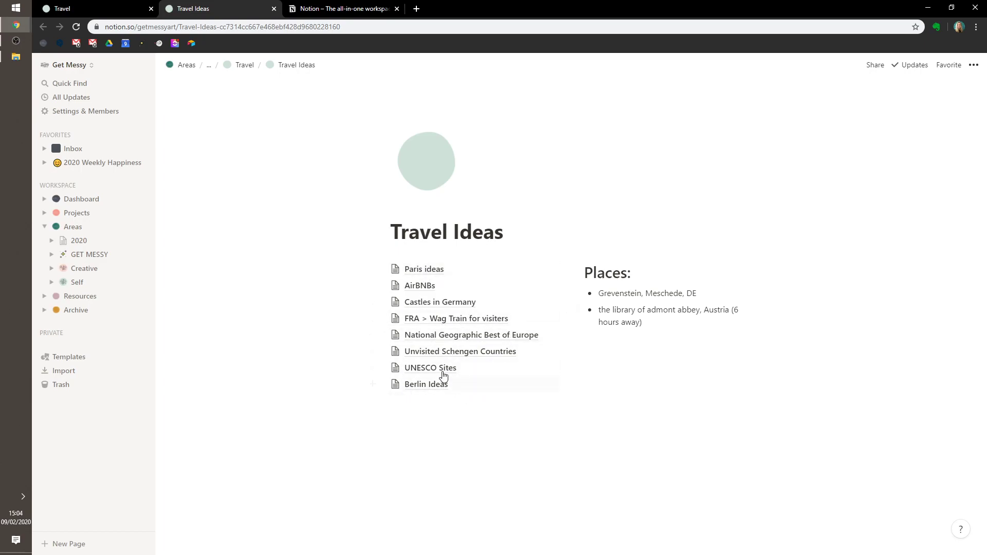
# - Look over the National Geographic Best of Europe page, then close its tab
pyautogui.click(484, 335)
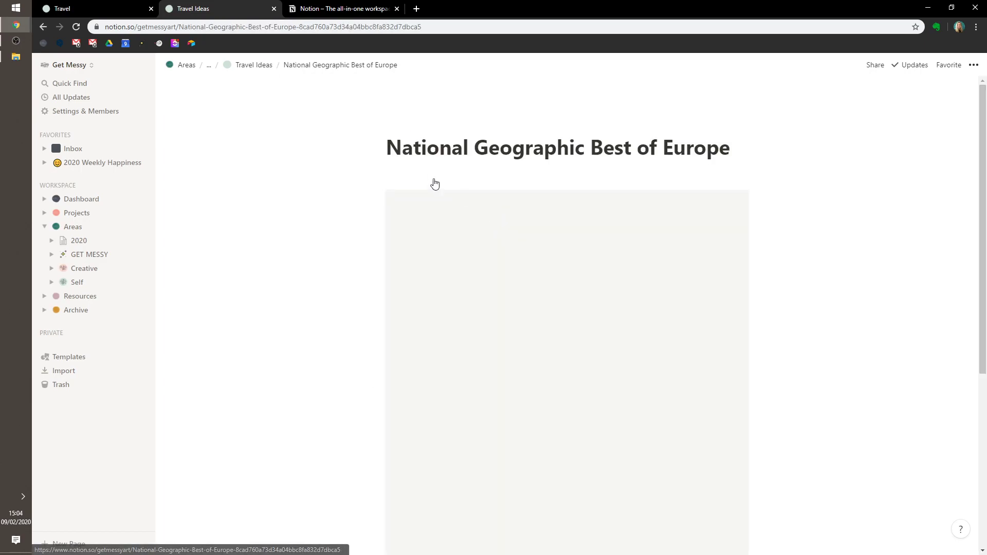
pyautogui.scroll(-5, 727, 267)
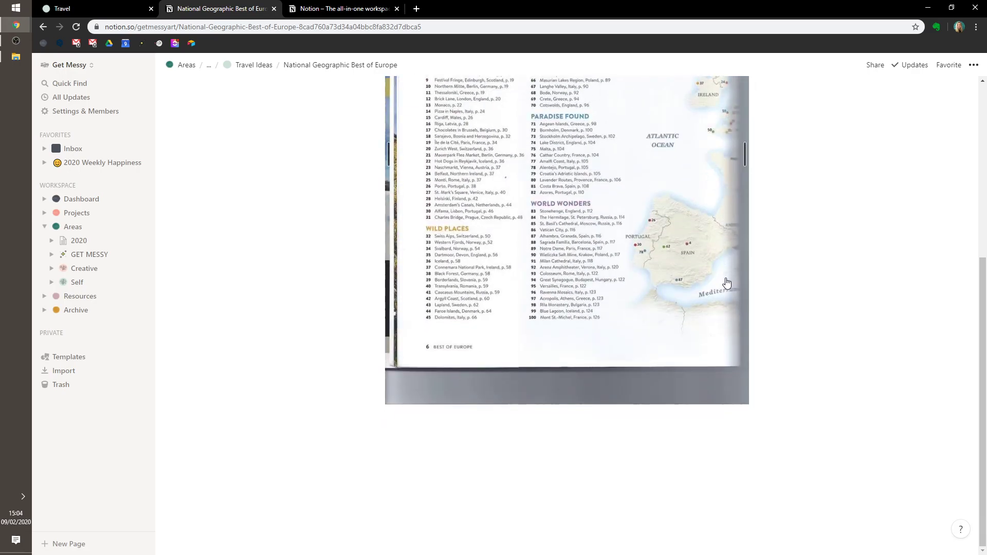
pyautogui.scroll(5, 727, 282)
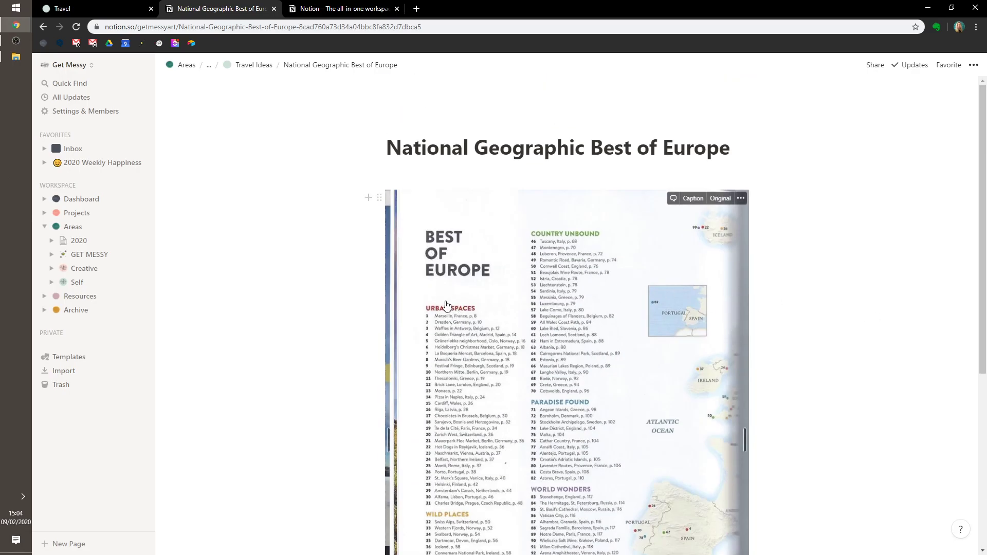
pyautogui.scroll(-3, 447, 306)
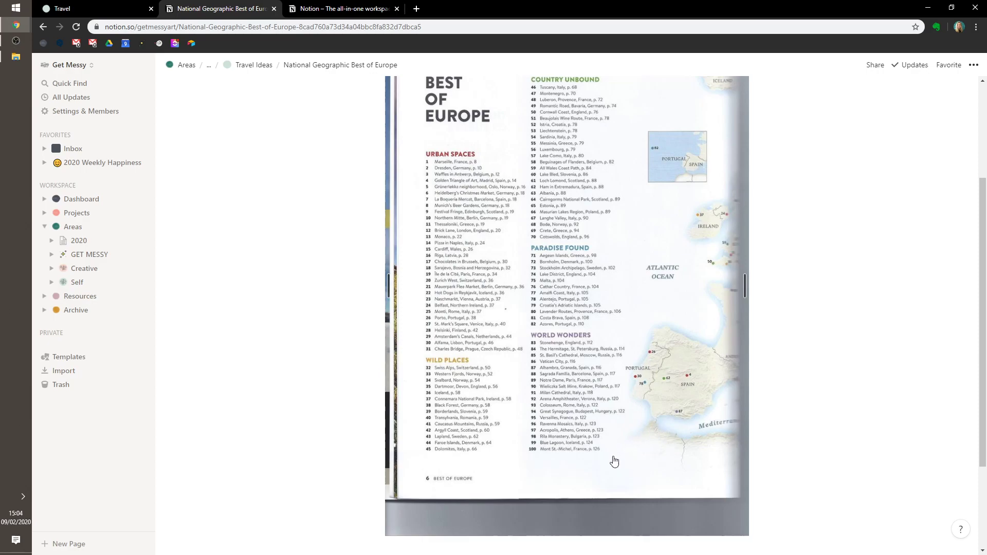
pyautogui.scroll(3, 590, 434)
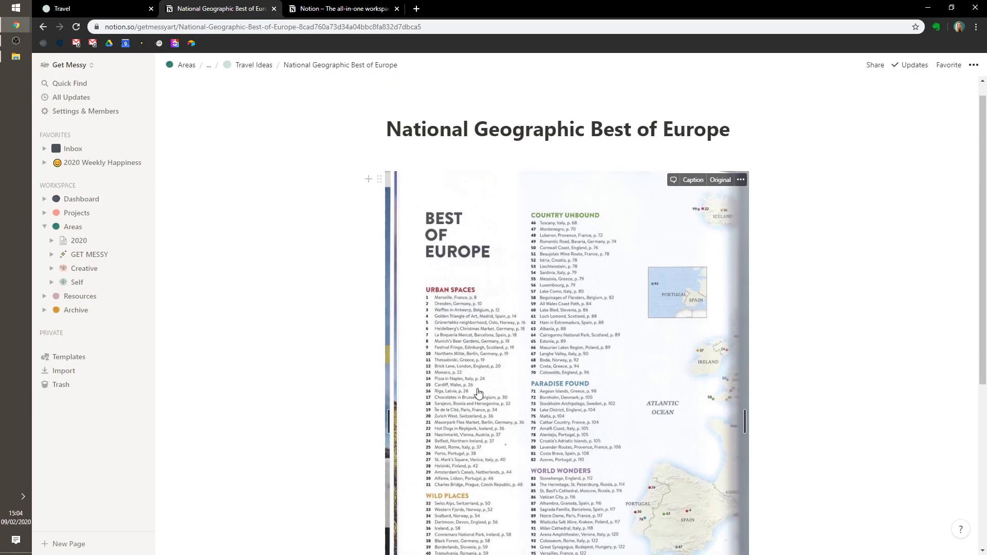
pyautogui.click(274, 9)
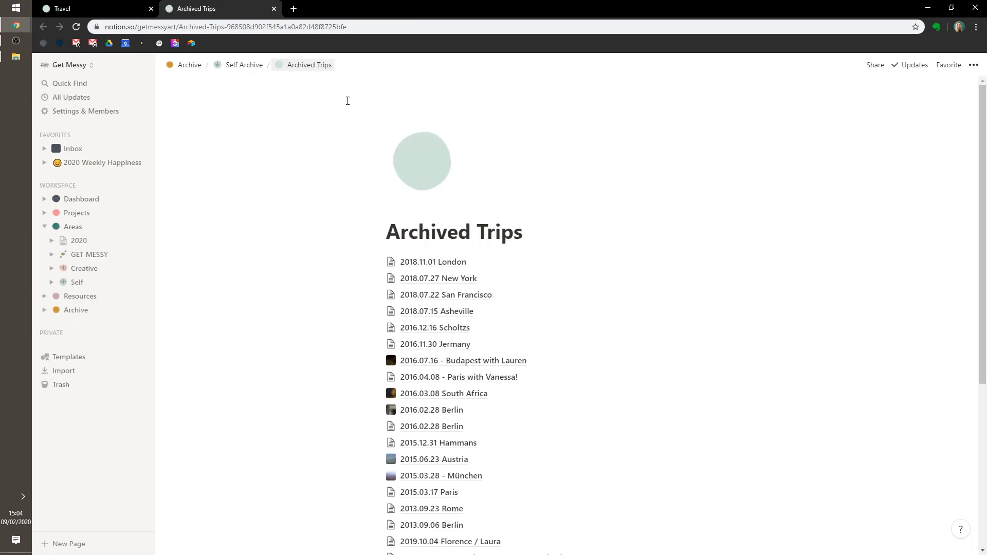
# - Open the 2016.02.28 Berlin trip from Archived Trips and scroll through it, returning to the top
pyautogui.scroll(-3, 424, 267)
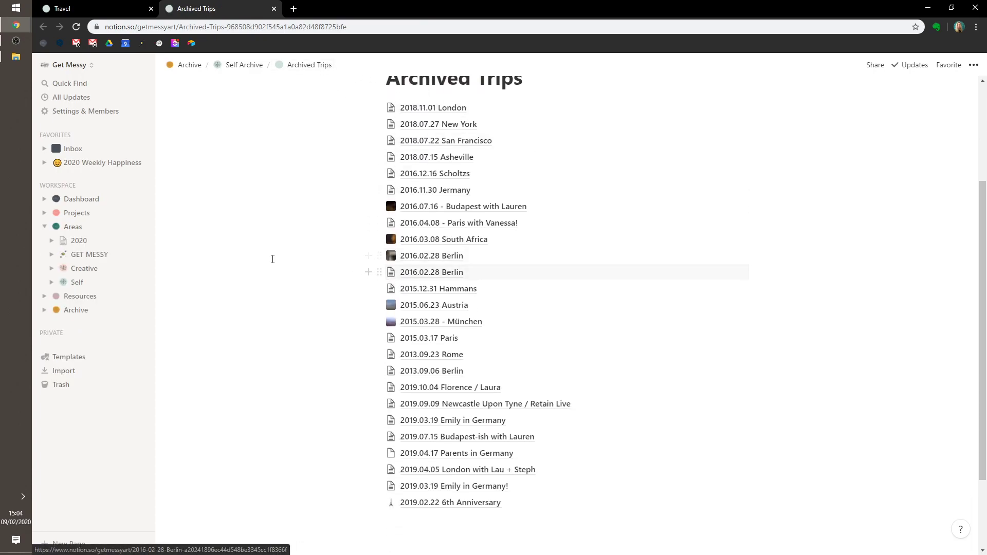
pyautogui.scroll(1, 509, 287)
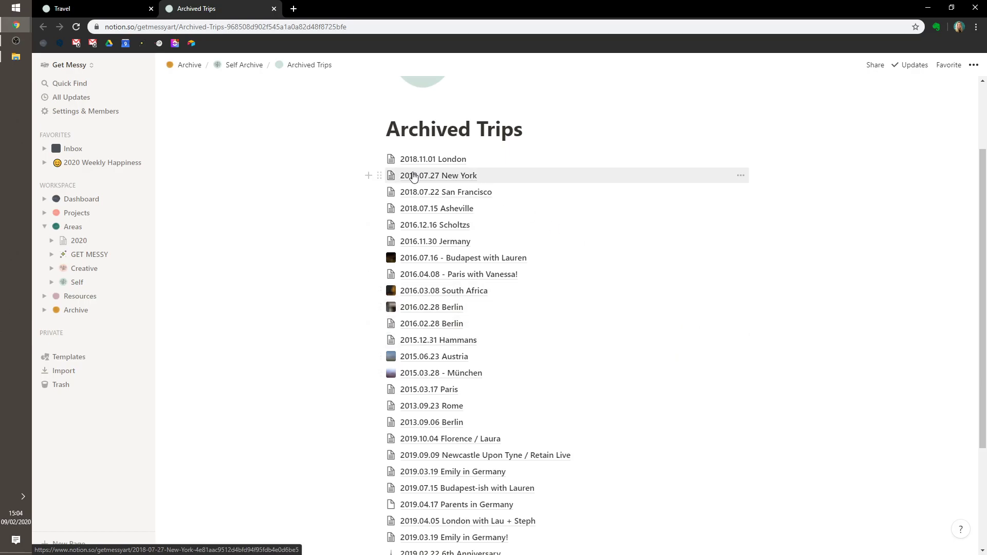
pyautogui.click(434, 307)
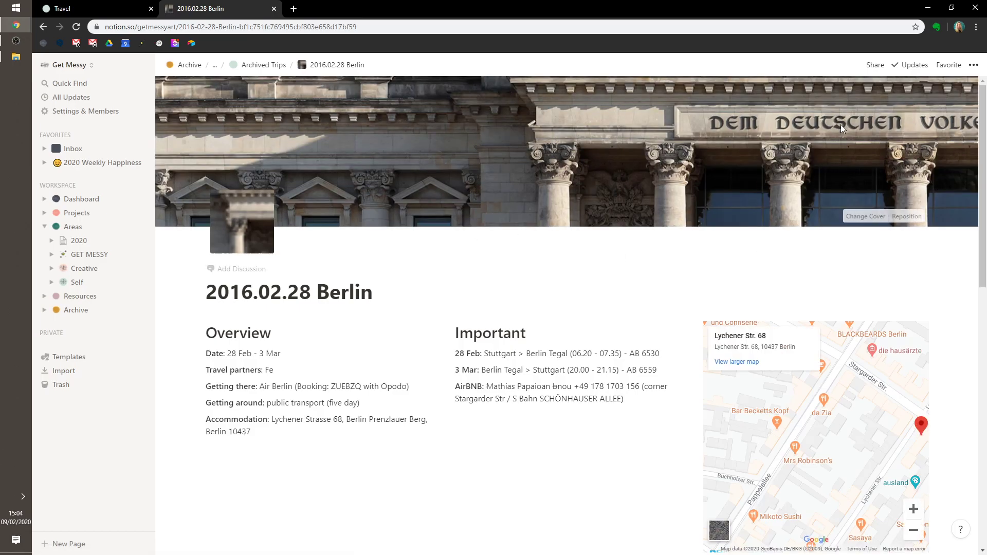
pyautogui.scroll(-1, 984, 110)
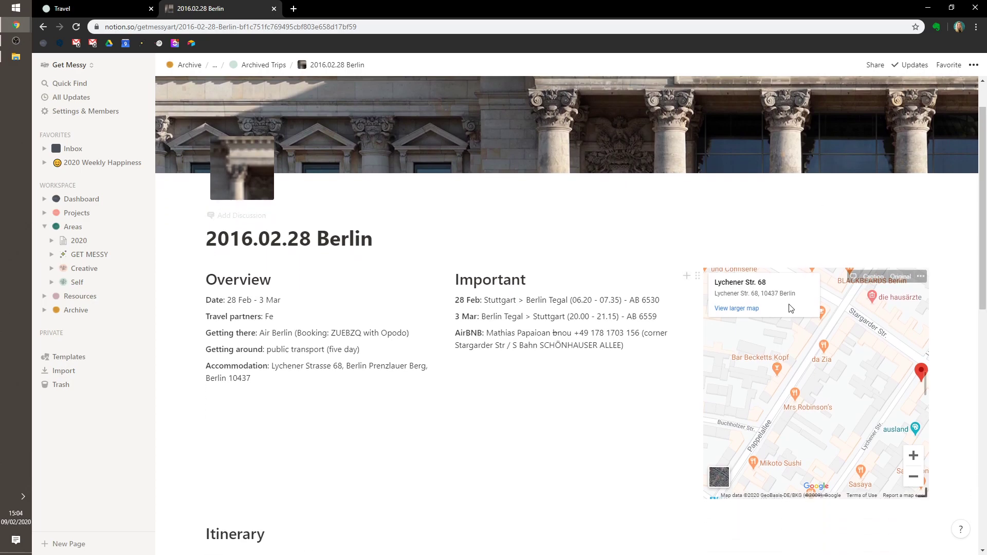
pyautogui.scroll(-2, 774, 416)
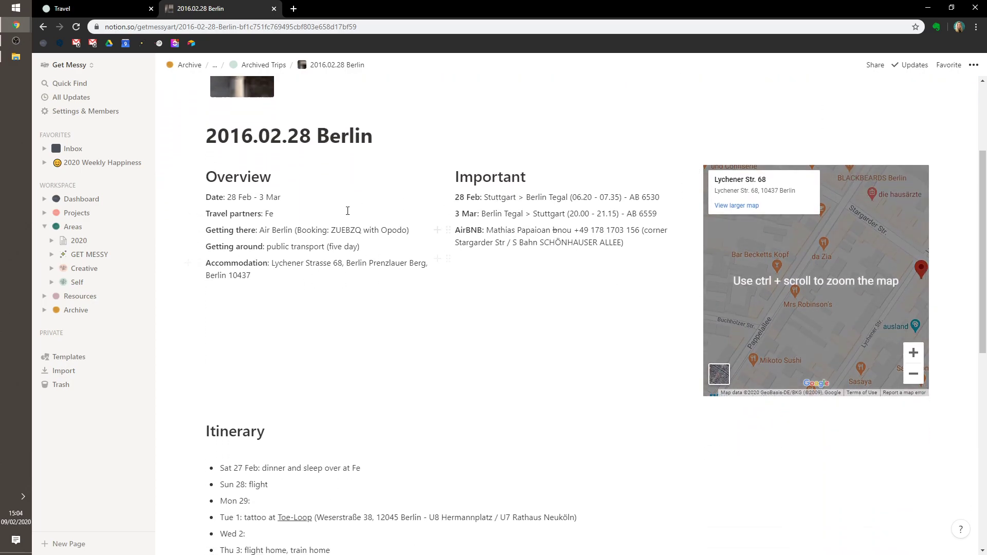
pyautogui.scroll(-8, 287, 276)
pyautogui.scroll(2, 237, 165)
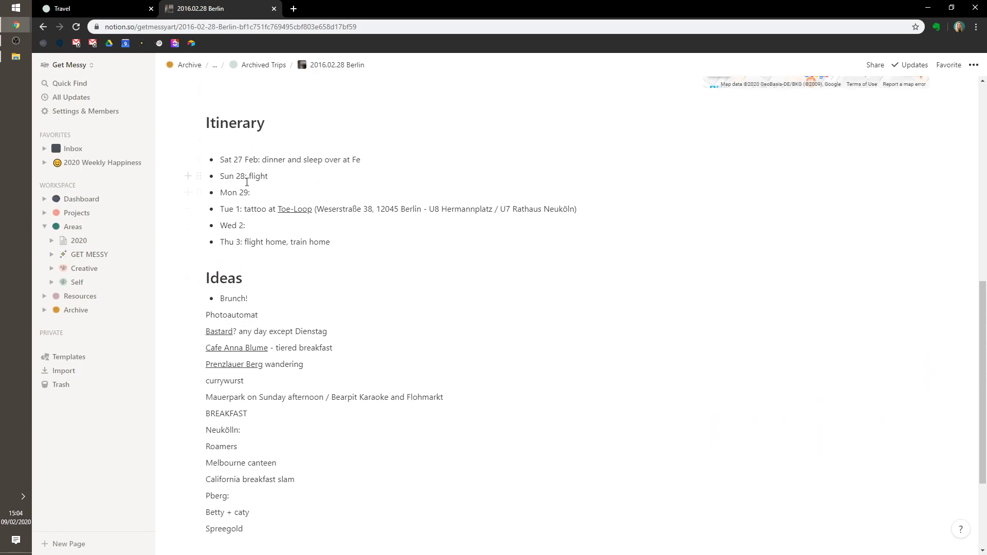
pyautogui.scroll(-3, 246, 289)
pyautogui.moveTo(983, 448); pyautogui.dragTo(986, 121)
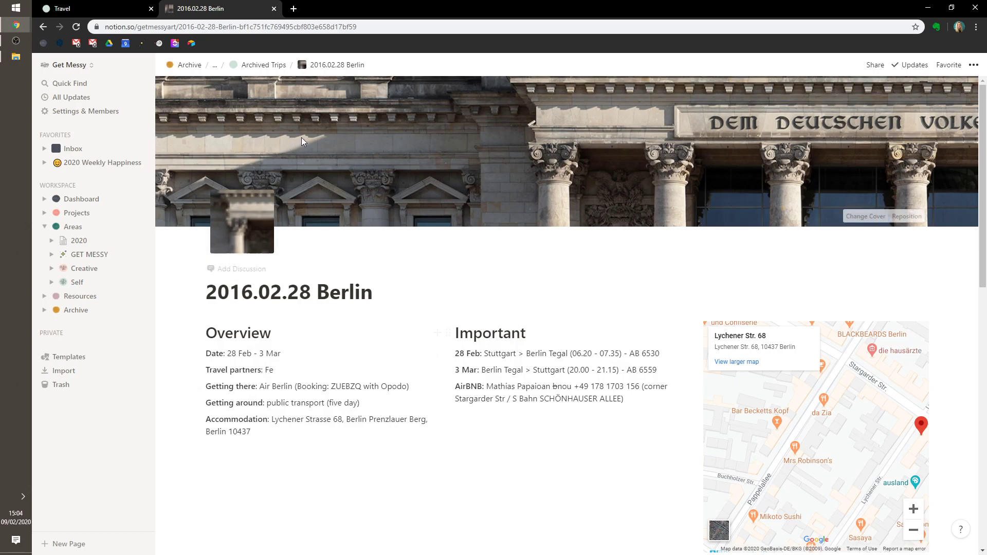
# - Go back up to the Archived Trips page and scroll through its trip list
pyautogui.click(264, 65)
pyautogui.scroll(-5, 524, 376)
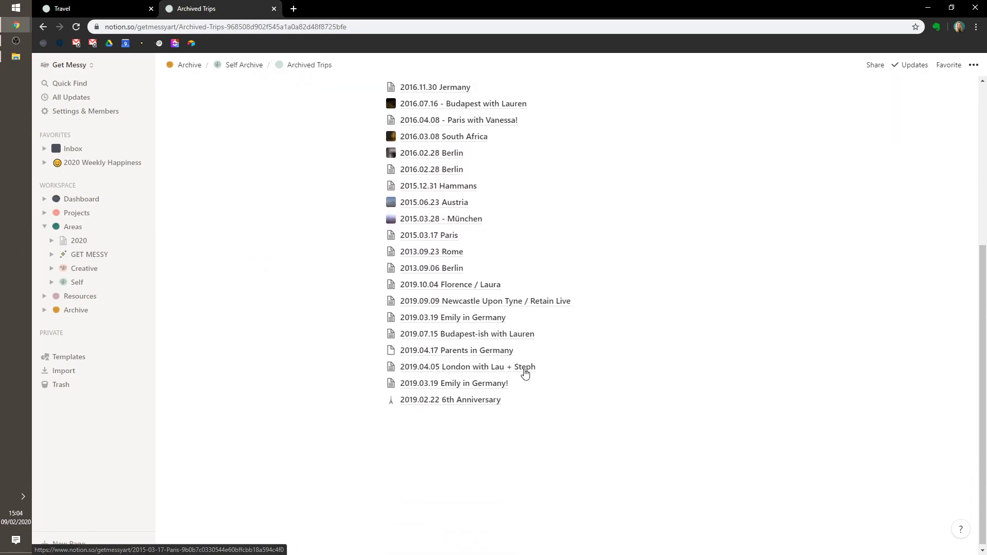
pyautogui.scroll(1, 527, 390)
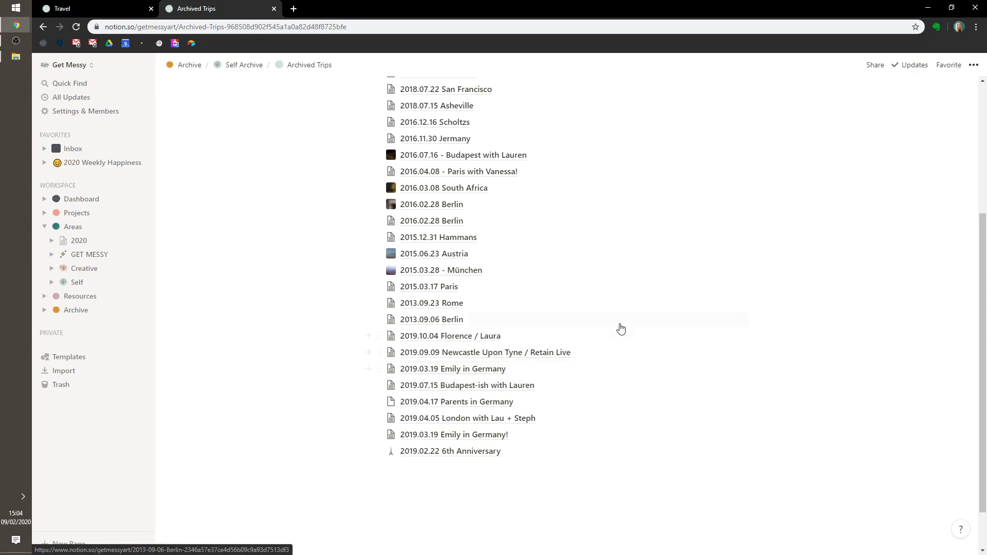
pyautogui.scroll(1, 647, 329)
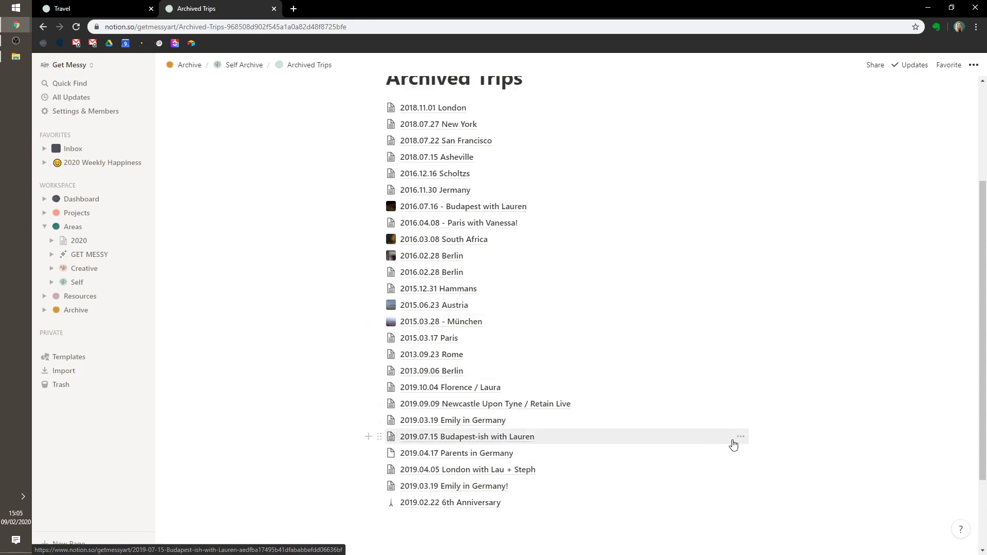
pyautogui.scroll(3, 734, 445)
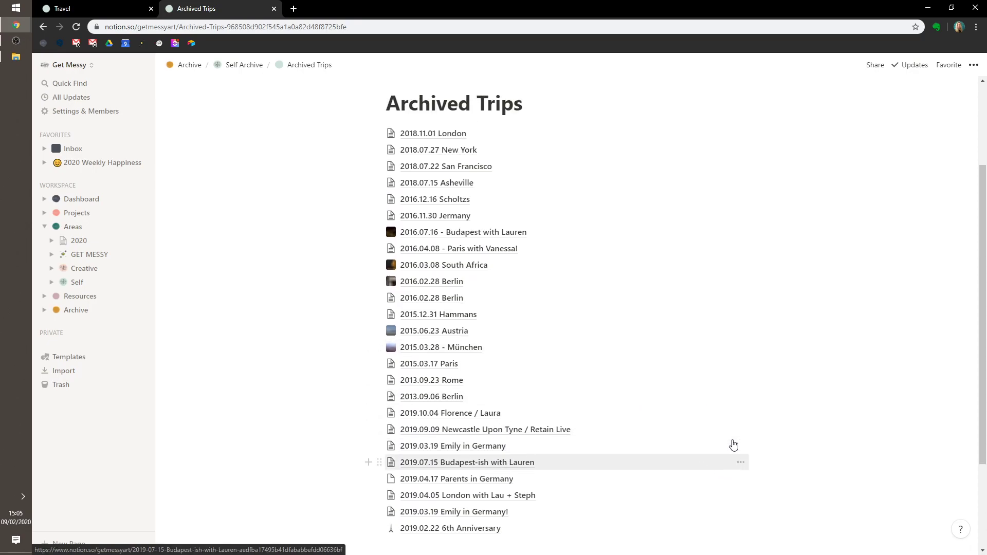
# - Go up to Self Archive, switch to the Travel tab and close the Self Archive tab
pyautogui.click(245, 68)
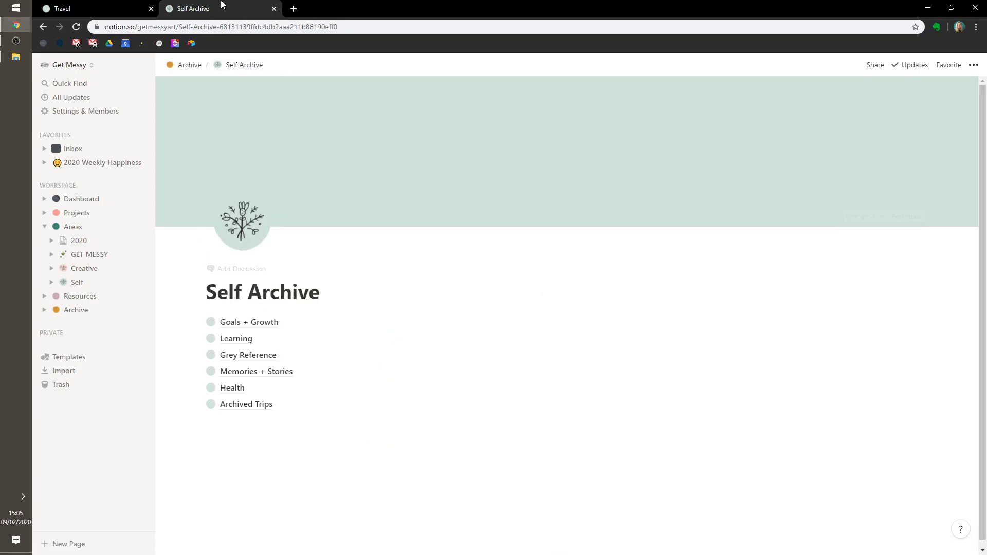
pyautogui.click(121, 6)
pyautogui.click(274, 9)
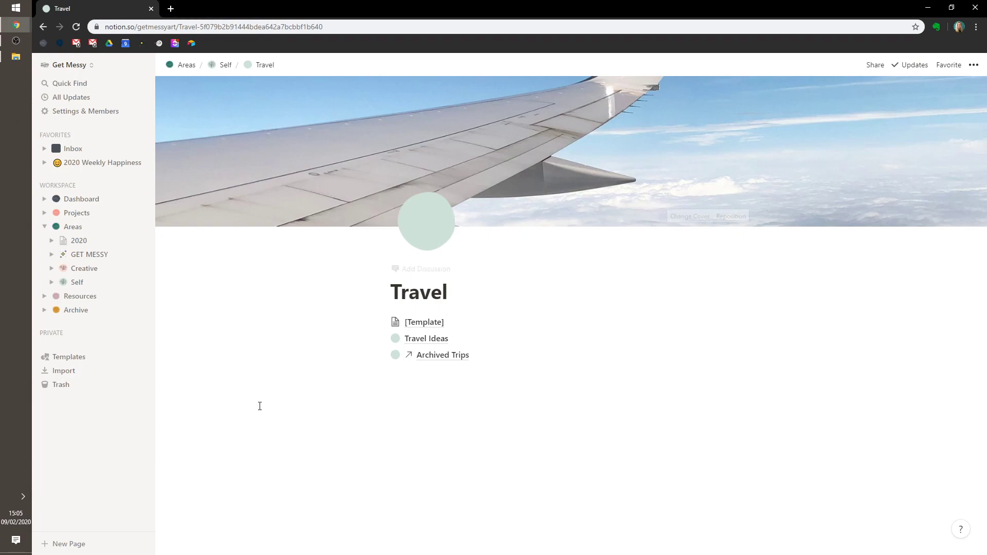
# - Collapse Areas and expand Resources in the sidebar, then open Resources and its Catalysts page
pyautogui.click(44, 227)
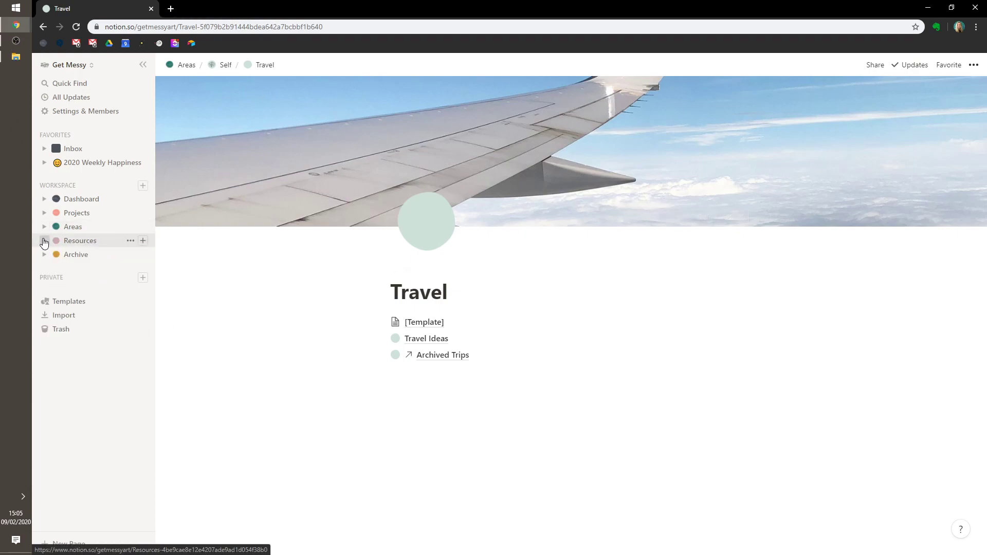
pyautogui.click(44, 241)
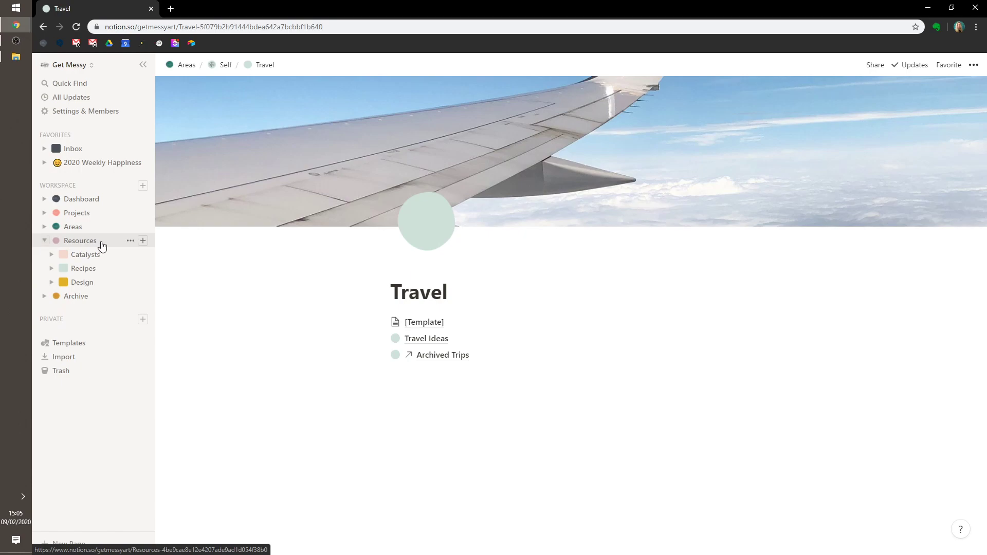
pyautogui.click(81, 241)
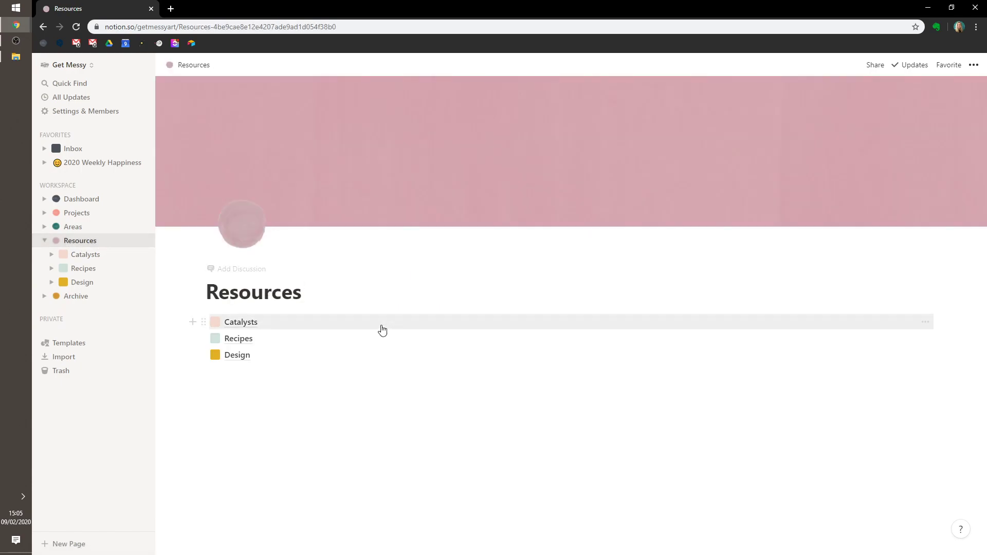
pyautogui.click(243, 324)
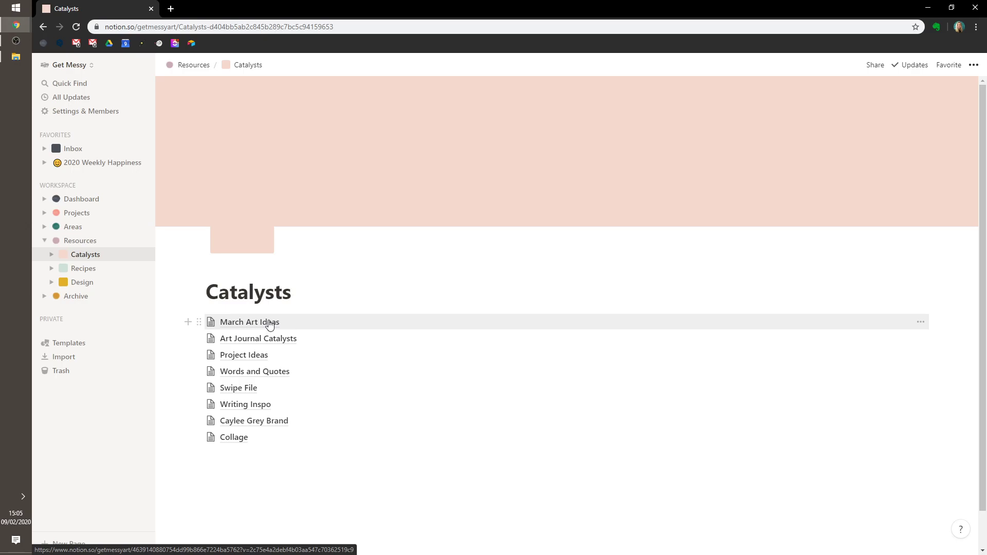
# - Open the March Art Ideas gallery and preview the IMG_6724 inspiration card
pyautogui.click(244, 322)
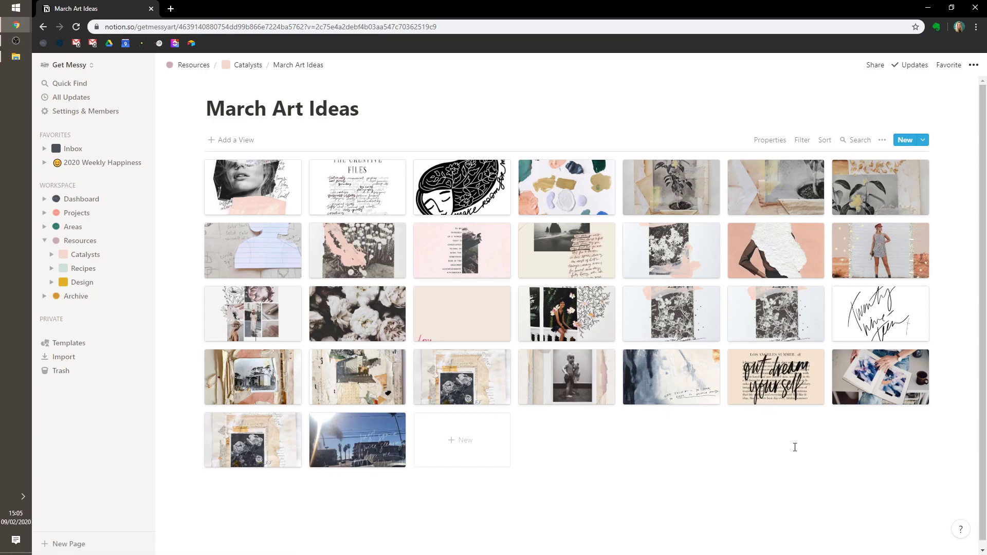
pyautogui.click(276, 268)
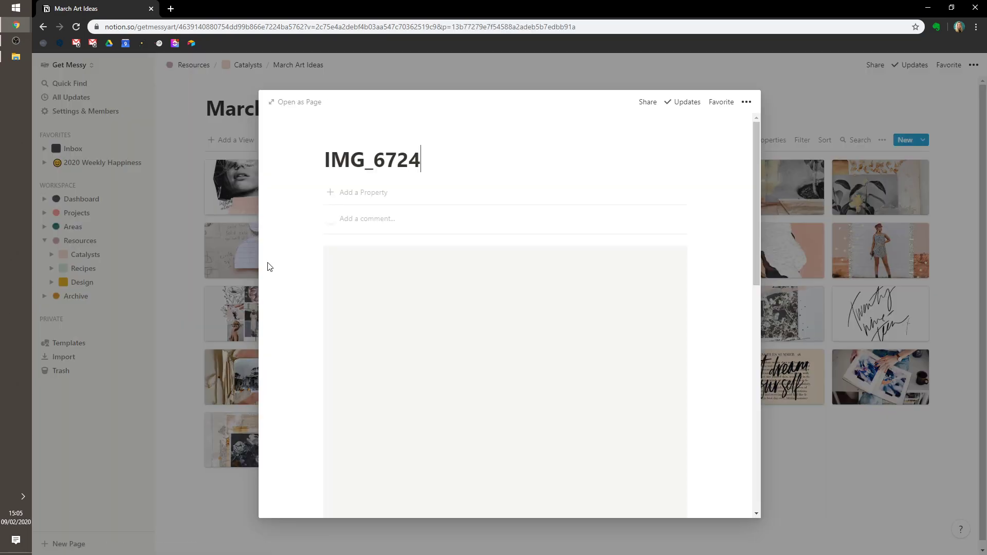
pyautogui.scroll(-2, 665, 335)
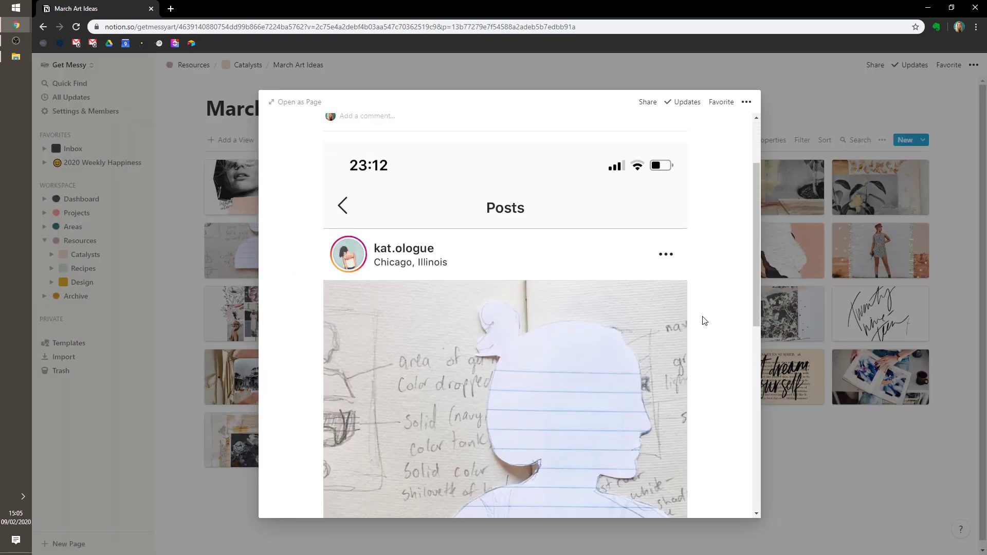
pyautogui.scroll(-2, 400, 378)
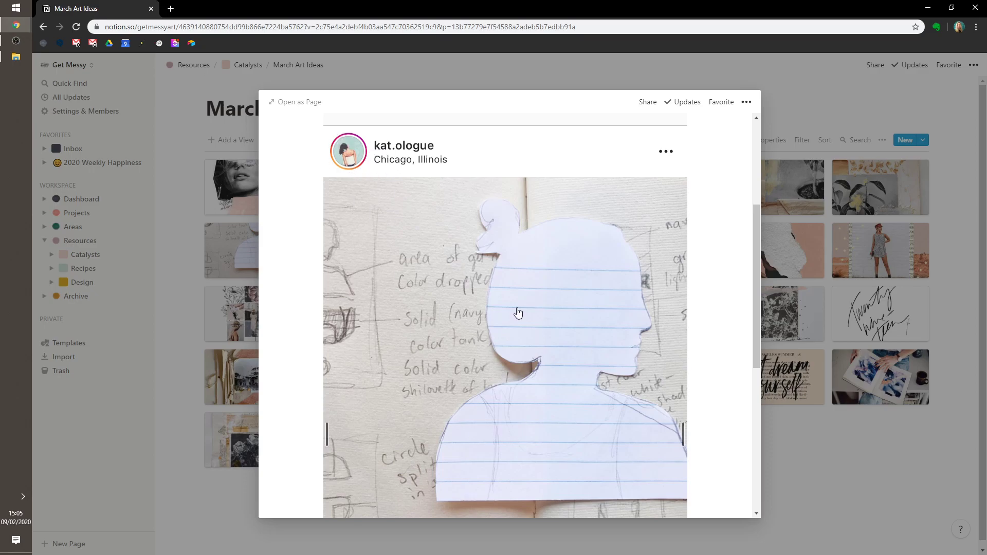
pyautogui.scroll(-6, 524, 339)
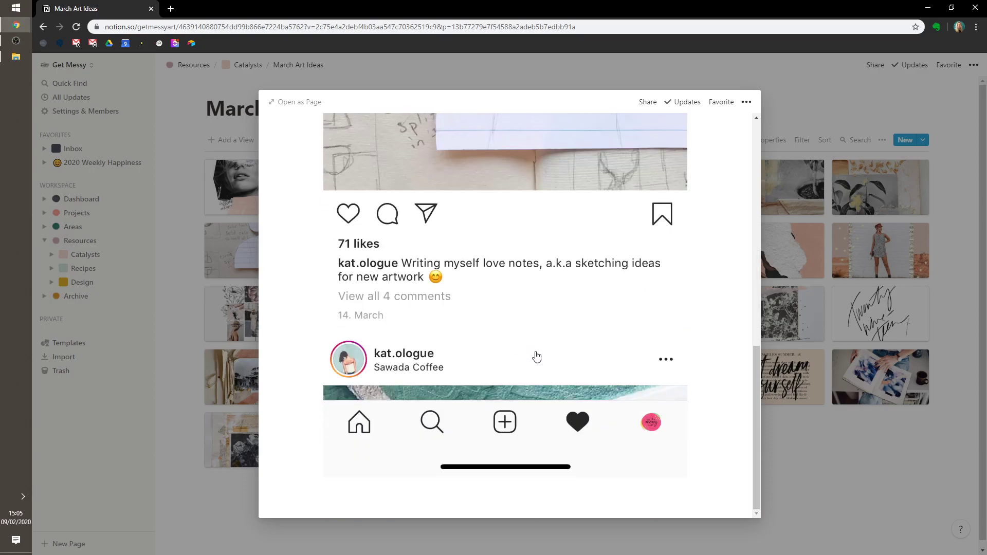
pyautogui.click(858, 467)
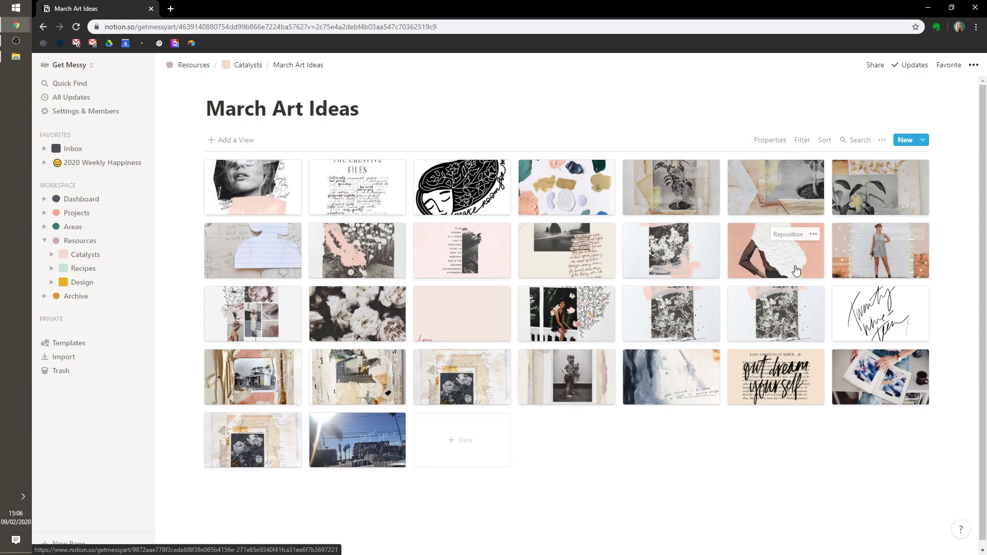
# - Preview the torn-paper figure collage and the open-journal photo pages, closing each preview
pyautogui.click(661, 188)
pyautogui.scroll(2, 421, 294)
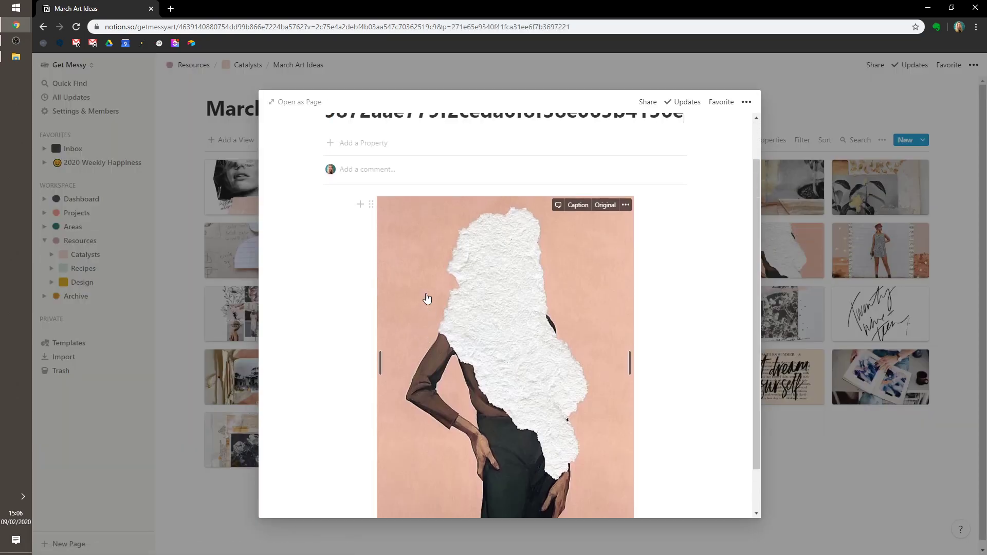
pyautogui.click(893, 513)
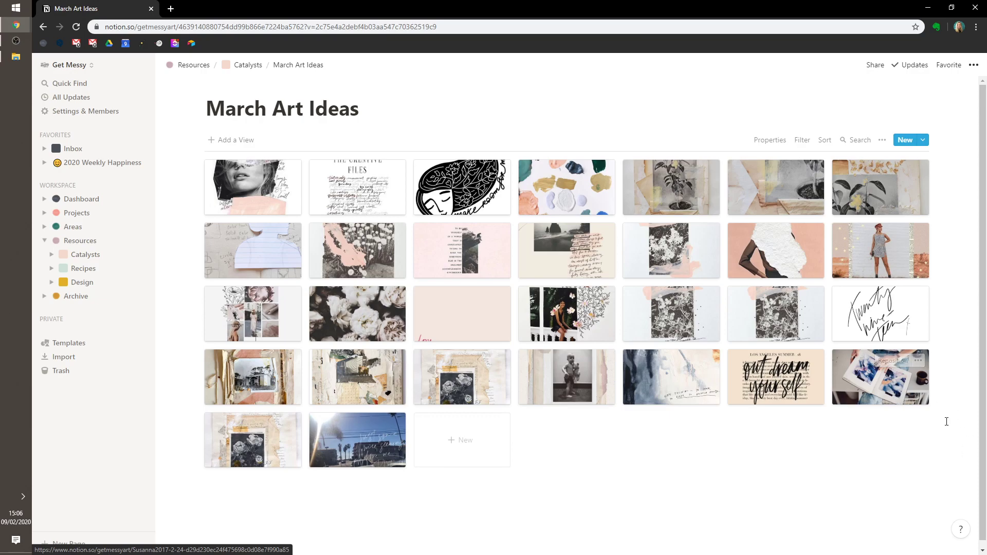
pyautogui.click(897, 396)
pyautogui.scroll(-1, 514, 309)
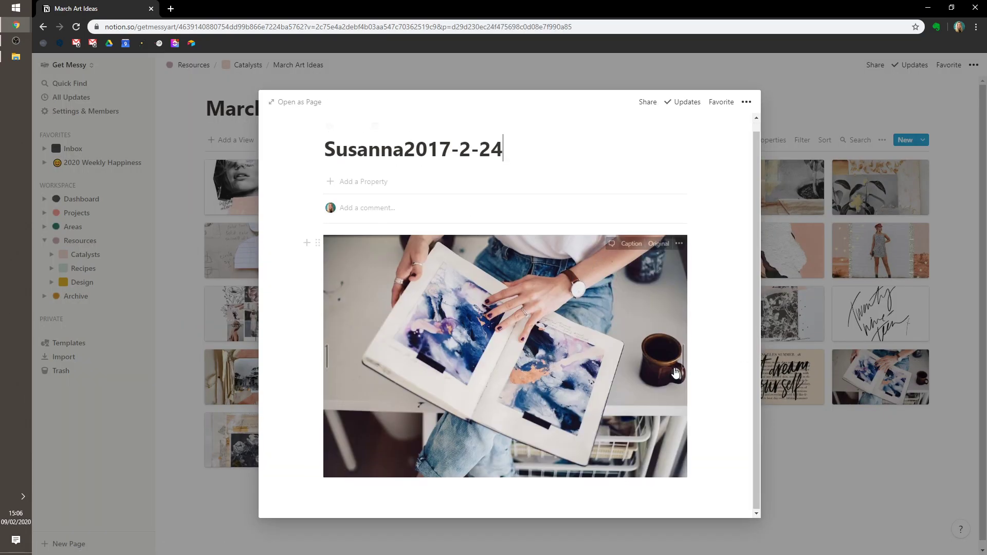
pyautogui.click(866, 461)
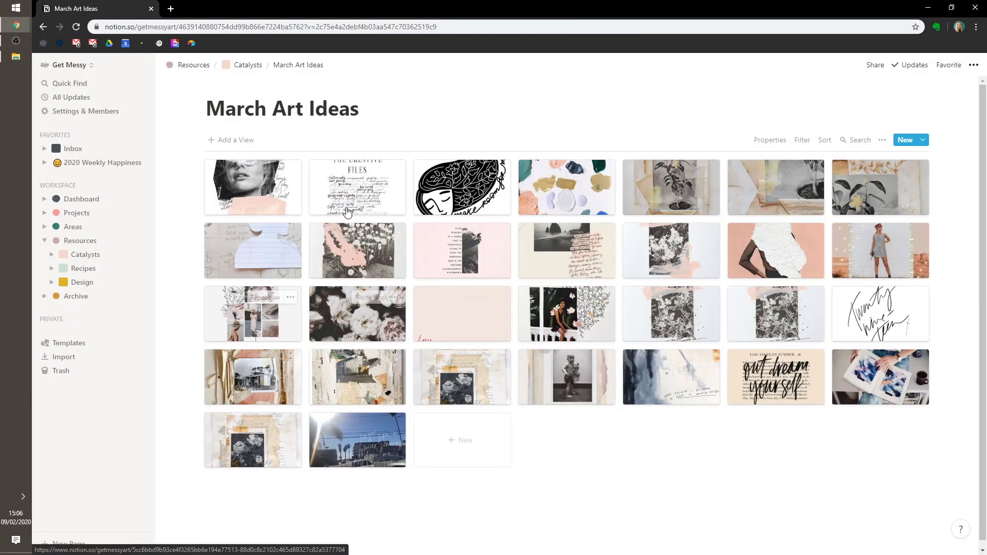
# - Return to Catalysts, open the Art Journal Catalysts gallery and browse its image cards
pyautogui.click(249, 65)
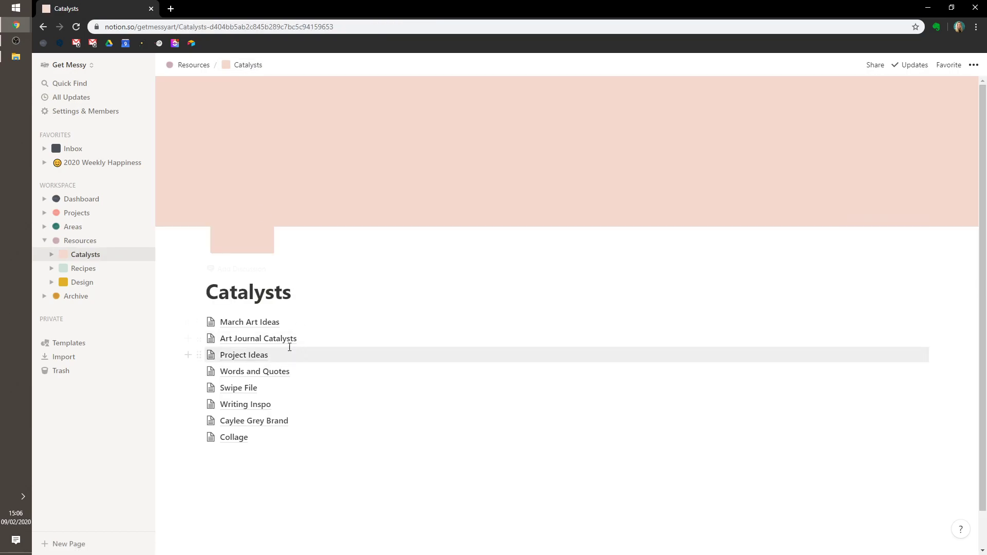
pyautogui.click(287, 342)
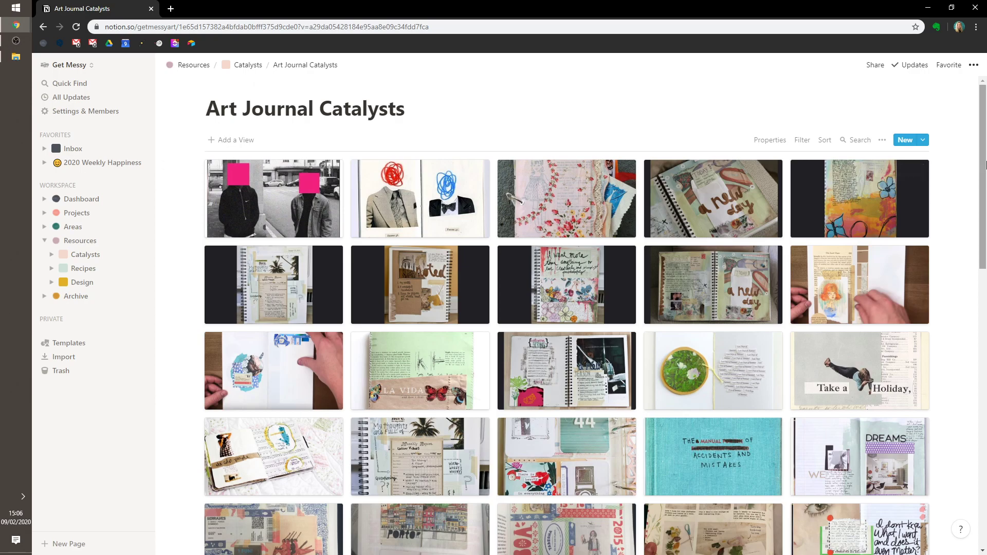
pyautogui.moveTo(984, 168); pyautogui.dragTo(985, 427)
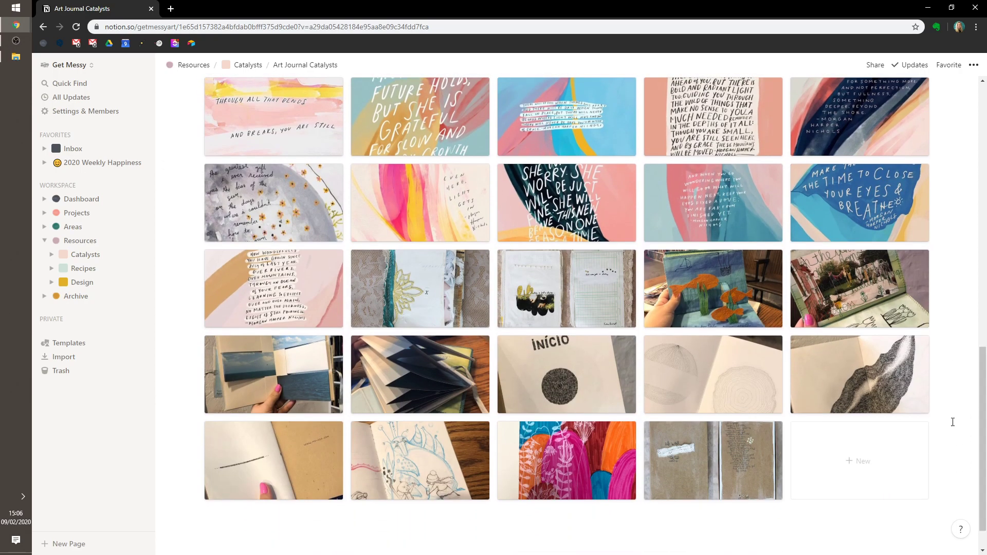
pyautogui.scroll(8, 565, 453)
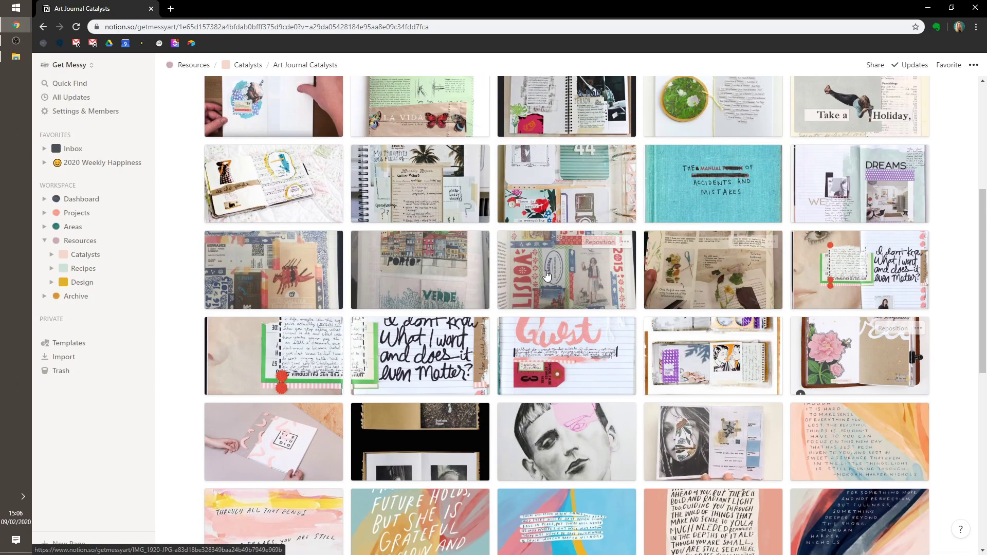
pyautogui.scroll(-7, 622, 272)
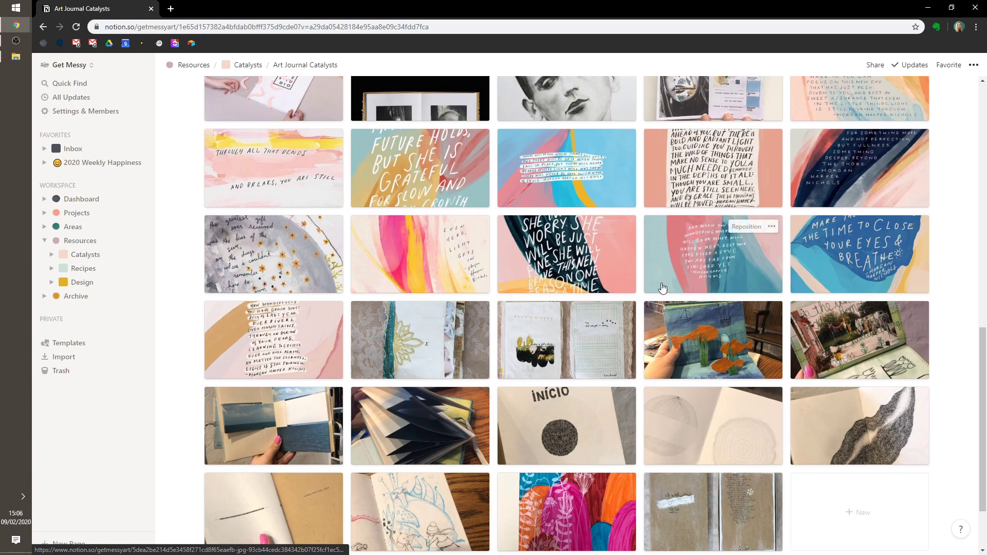
pyautogui.scroll(-2, 625, 290)
# - Preview the IMG_1801.JPG card's page, scroll through it, and close the preview
pyautogui.click(440, 285)
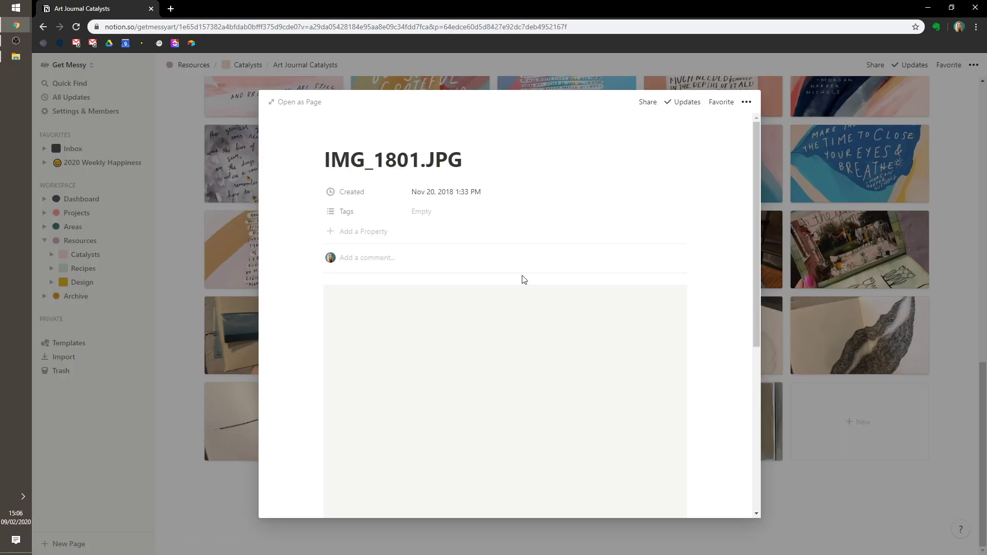
pyautogui.scroll(-2, 523, 280)
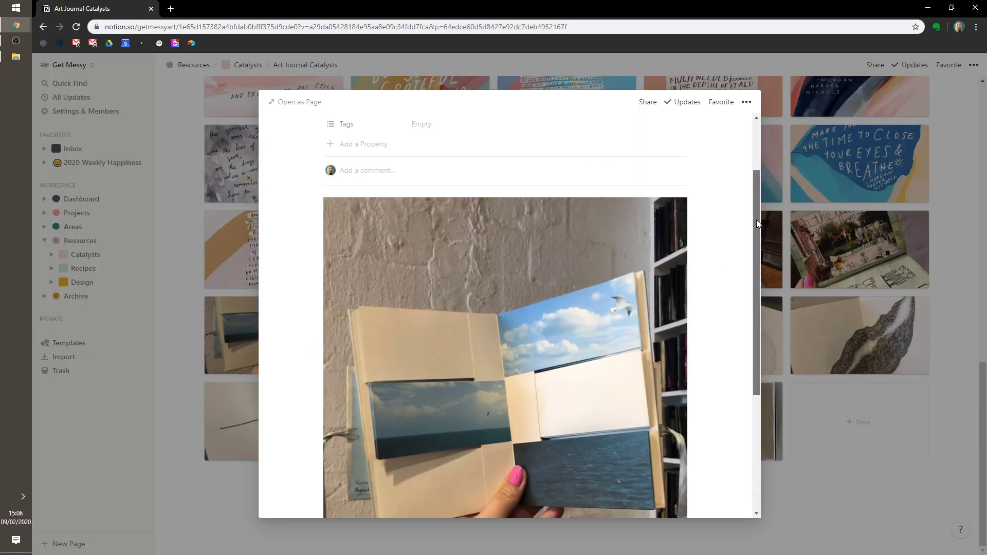
pyautogui.scroll(-2, 664, 243)
pyautogui.scroll(-2, 533, 366)
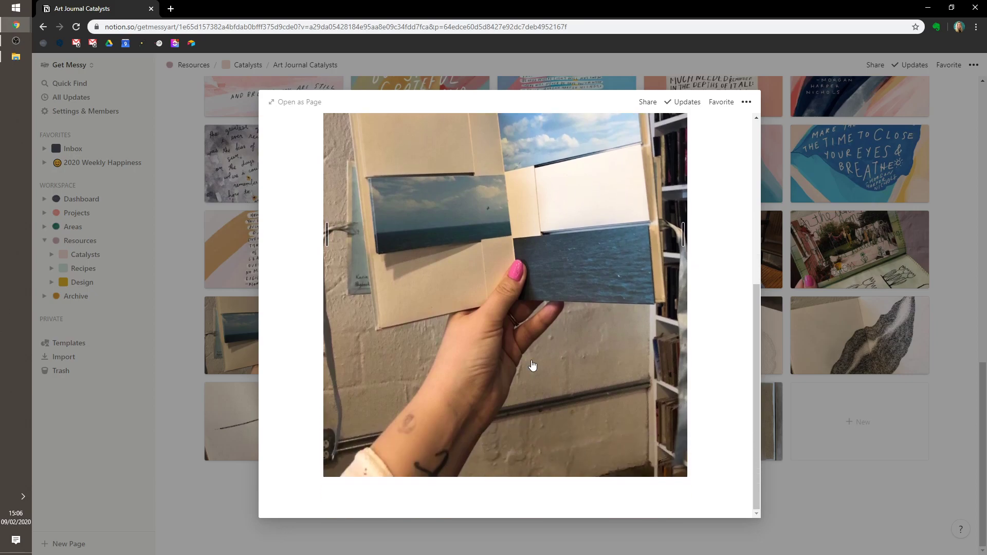
pyautogui.scroll(2, 573, 478)
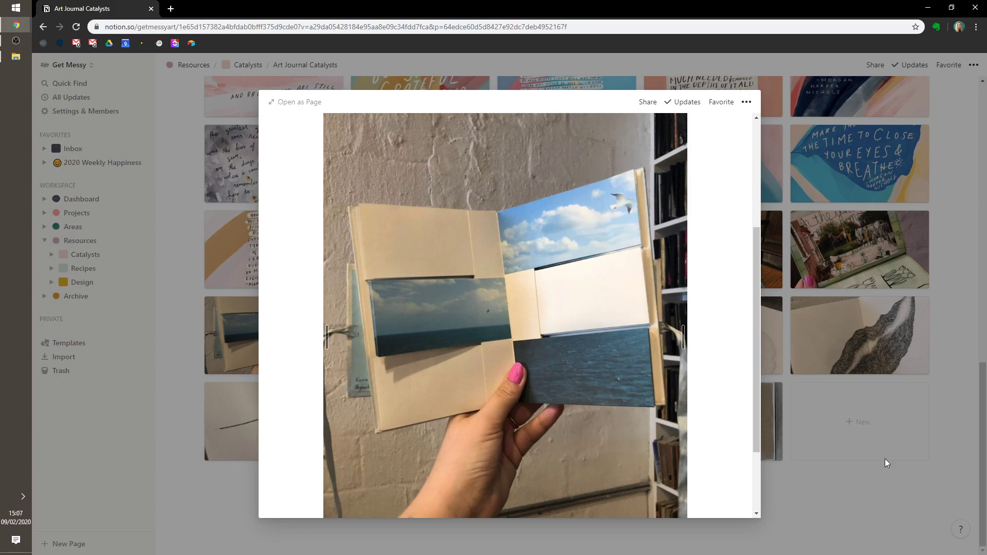
pyautogui.click(940, 470)
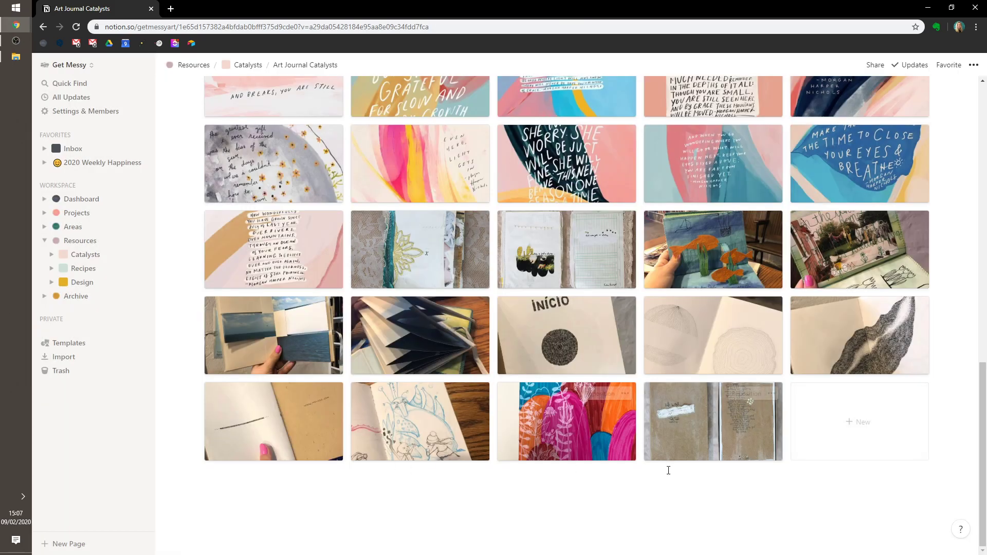
# - Preview the pink and orange painting (IMG_1945.JPG), then close it and scroll back up
pyautogui.click(583, 424)
pyautogui.scroll(-6, 672, 298)
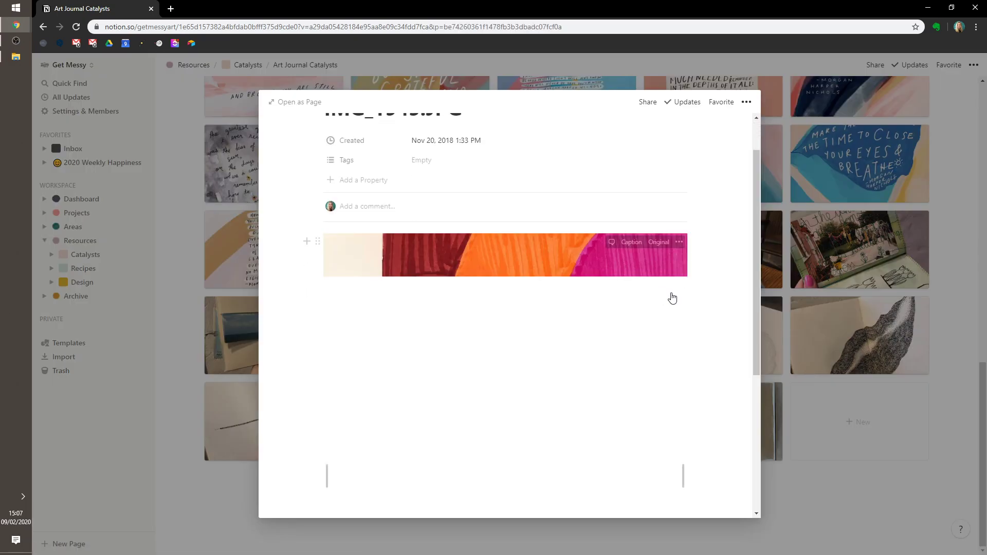
pyautogui.scroll(3, 709, 333)
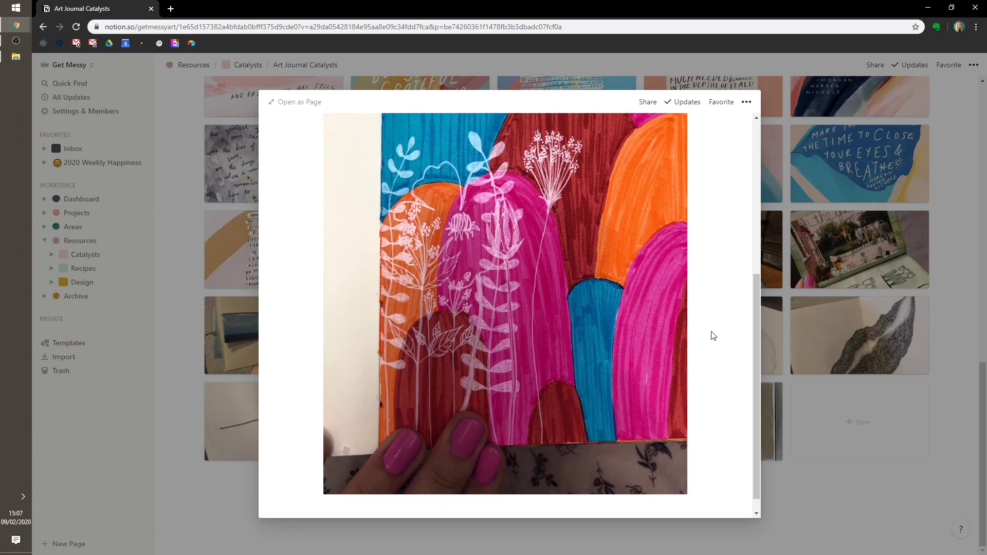
pyautogui.scroll(-3, 381, 389)
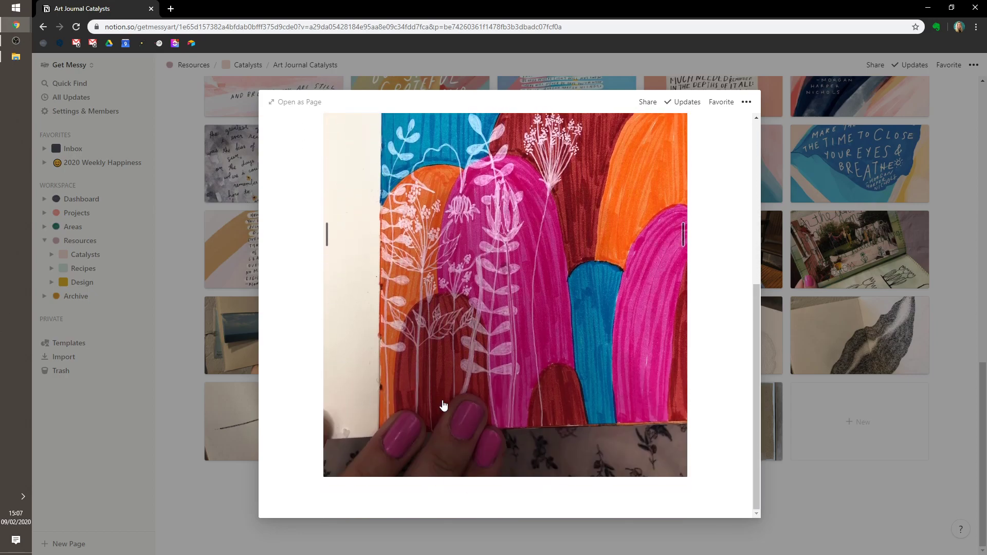
pyautogui.click(876, 434)
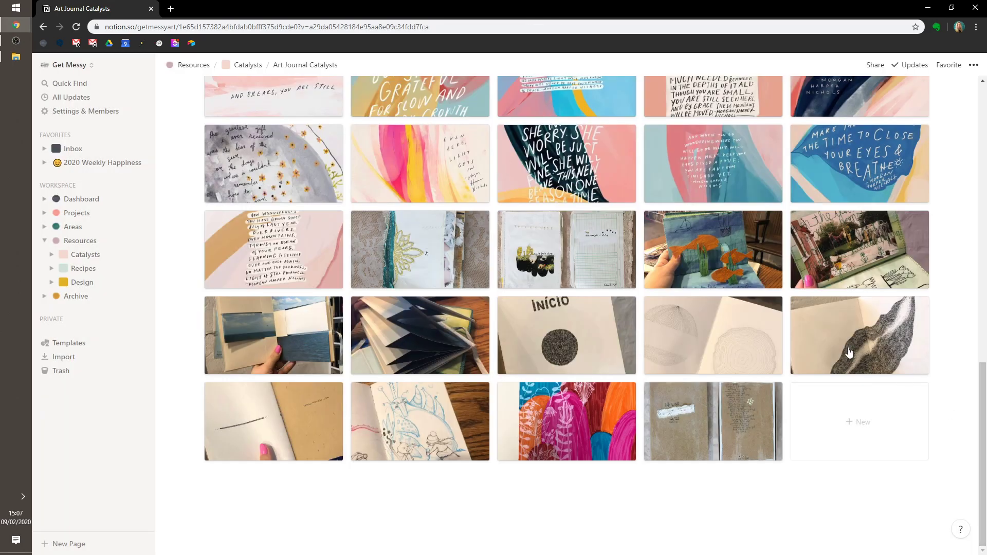
pyautogui.scroll(15, 966, 140)
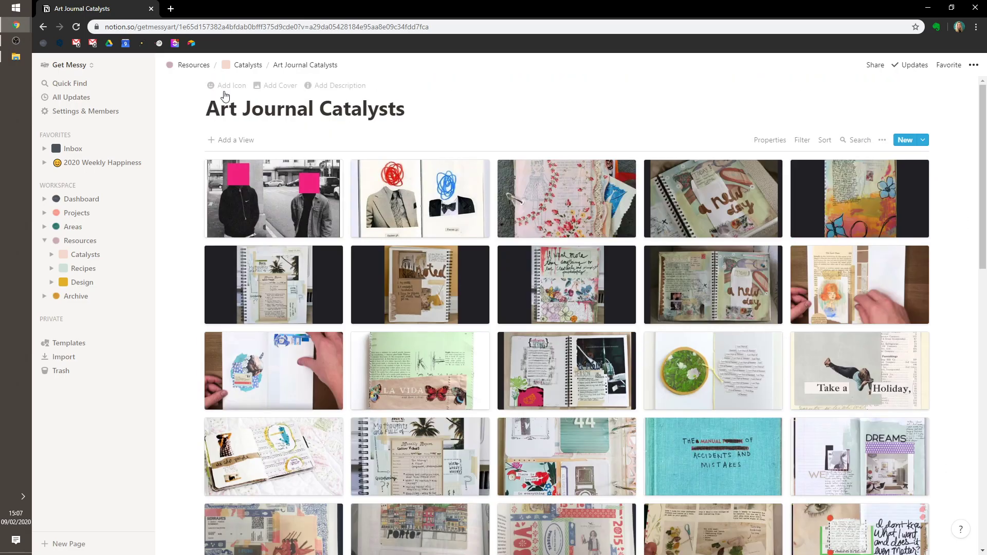
# - Visit Project Ideas and its Just the tip page, then return to Catalysts via breadcrumbs
pyautogui.click(246, 66)
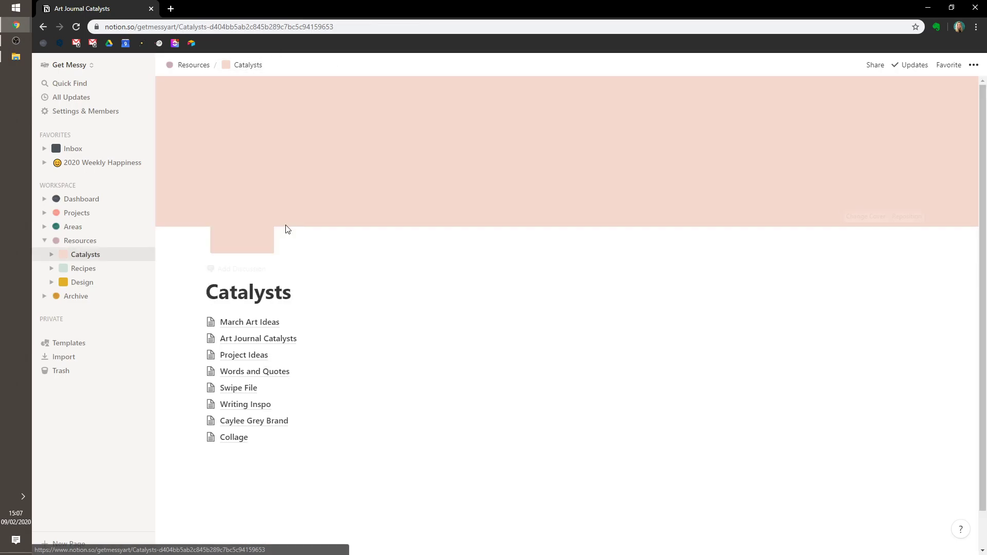
pyautogui.click(263, 360)
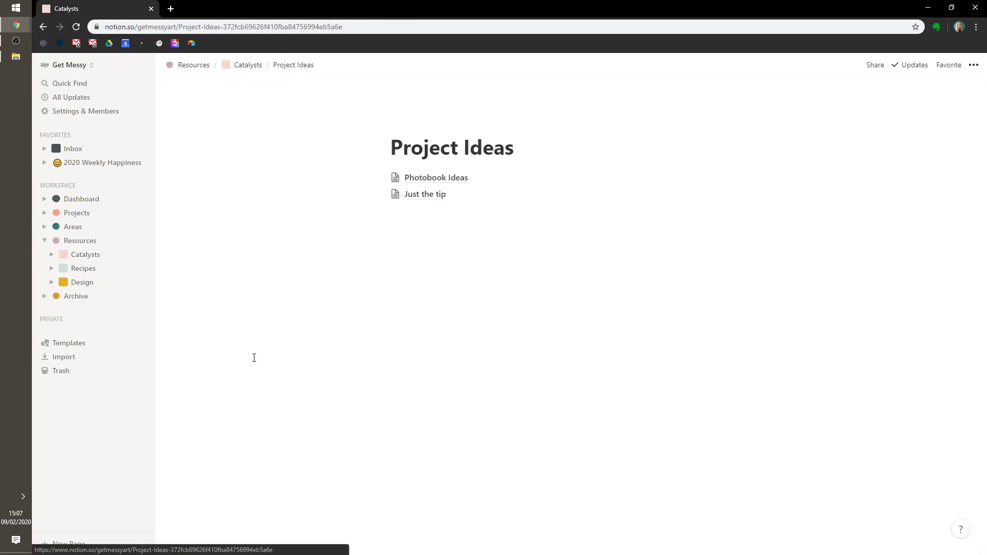
pyautogui.click(428, 201)
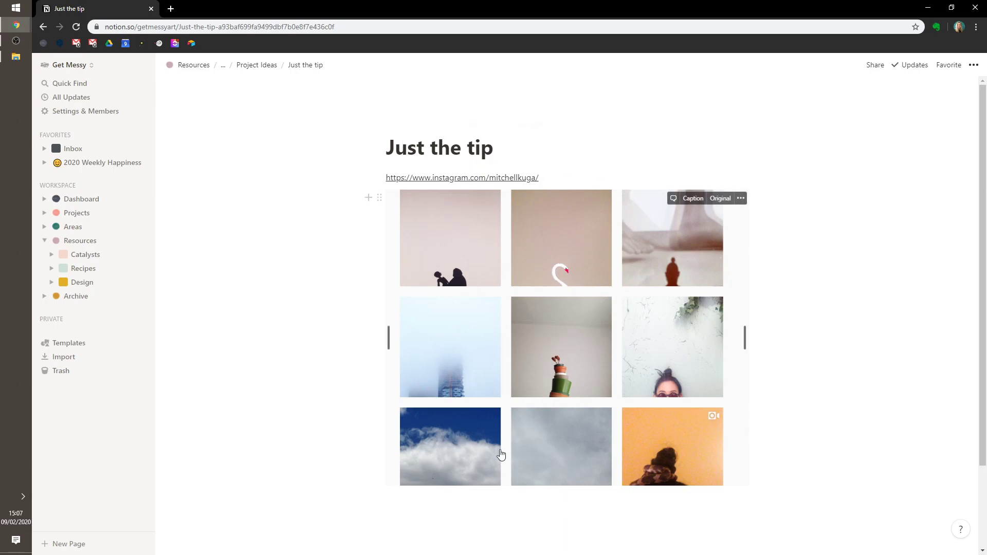
pyautogui.click(261, 67)
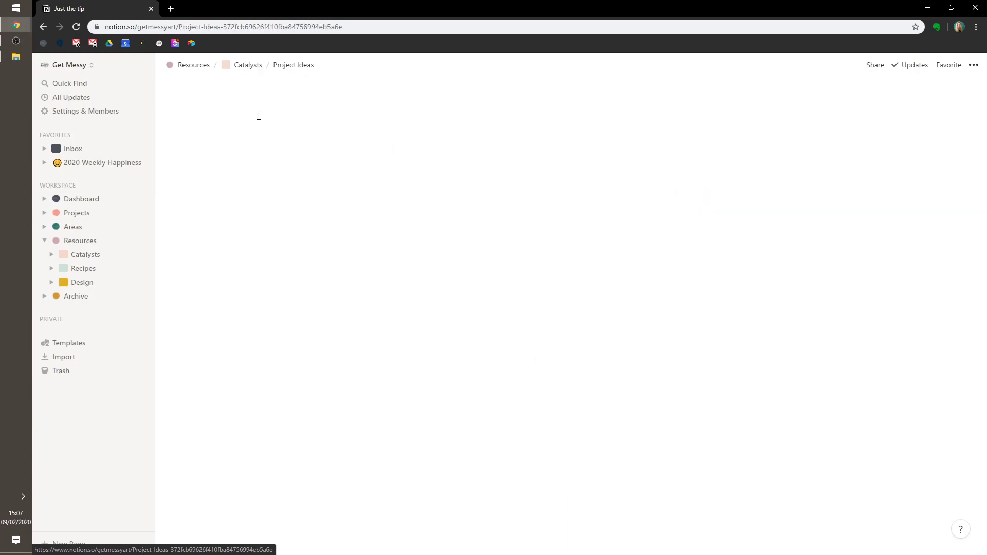
pyautogui.click(242, 65)
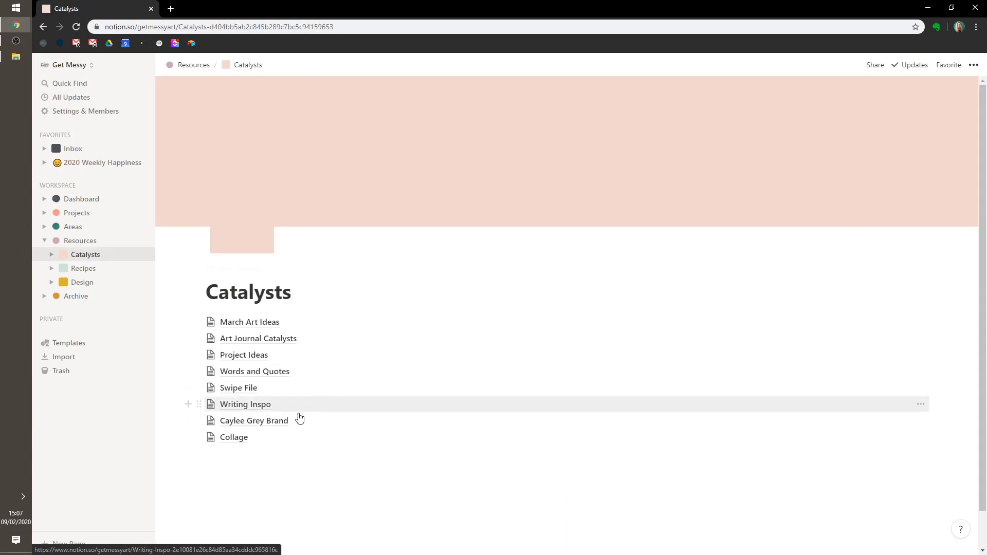
# - Open Words and Quotes, scroll through the whole page, then return to Catalysts
pyautogui.click(251, 374)
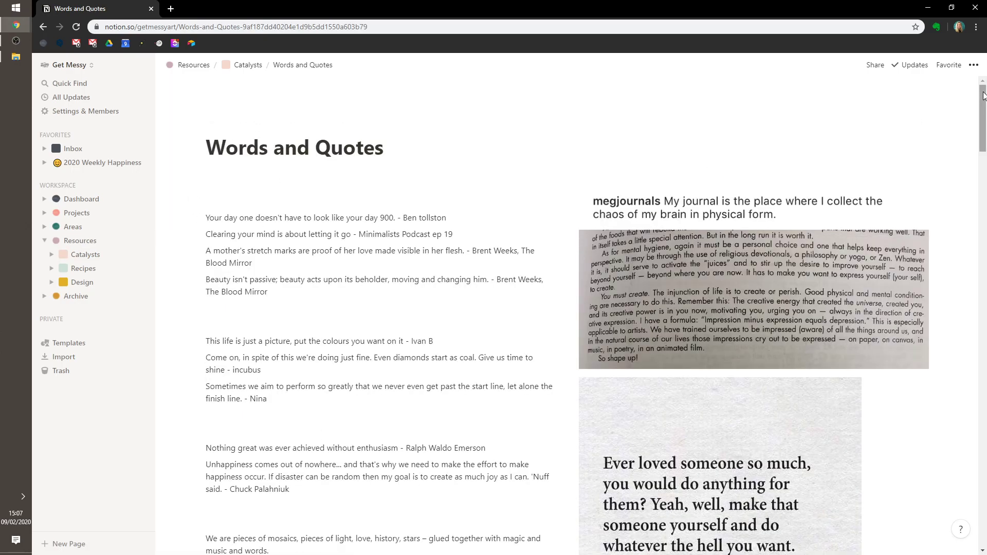
pyautogui.moveTo(983, 95)
pyautogui.mouseDown()
pyautogui.moveTo(984, 483)
pyautogui.moveTo(984, 85)
pyautogui.mouseUp()
pyautogui.moveTo(984, 105); pyautogui.dragTo(984, 542)
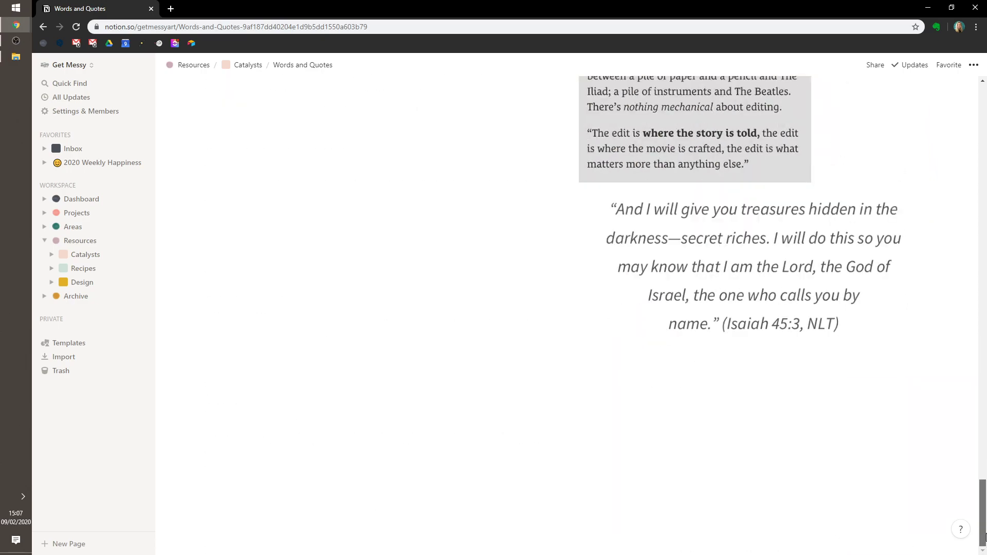
pyautogui.scroll(7, 983, 537)
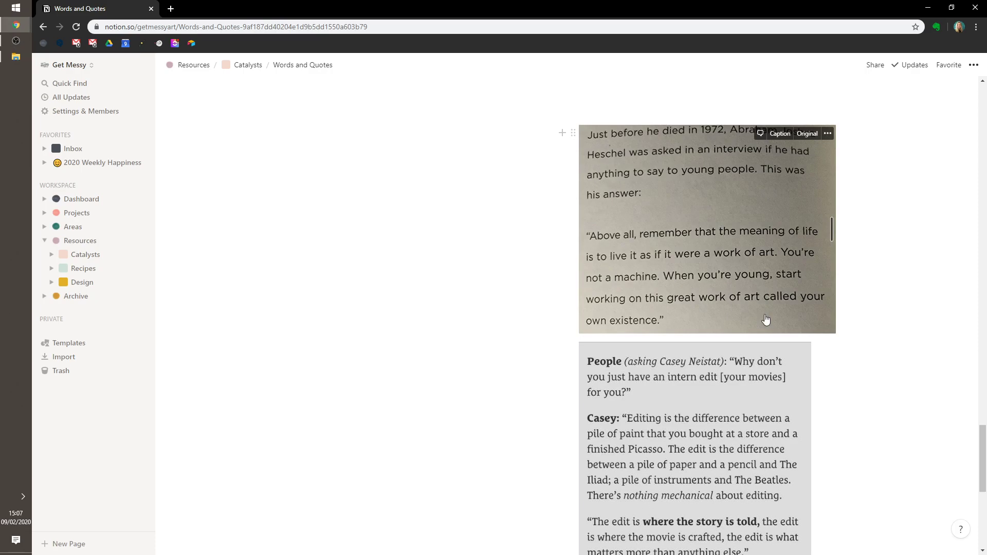
pyautogui.moveTo(984, 469)
pyautogui.mouseDown()
pyautogui.moveTo(984, 423)
pyautogui.moveTo(985, 449)
pyautogui.mouseUp()
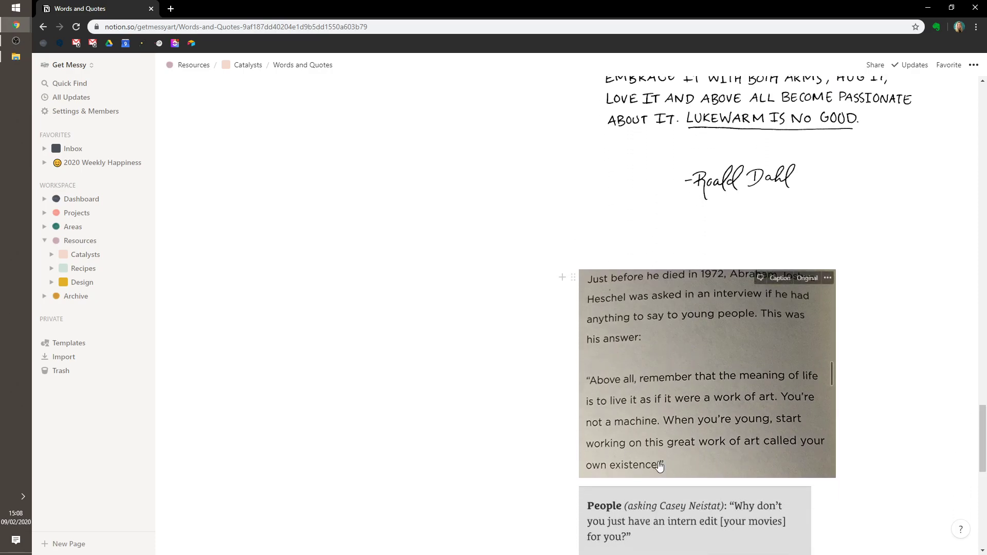
pyautogui.scroll(4, 914, 452)
pyautogui.scroll(9, 913, 452)
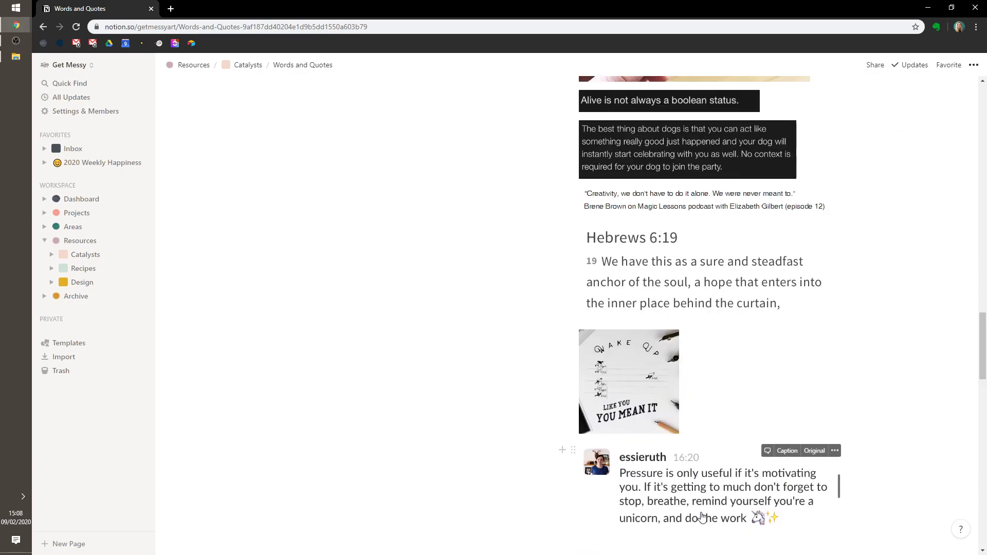
pyautogui.scroll(7, 689, 463)
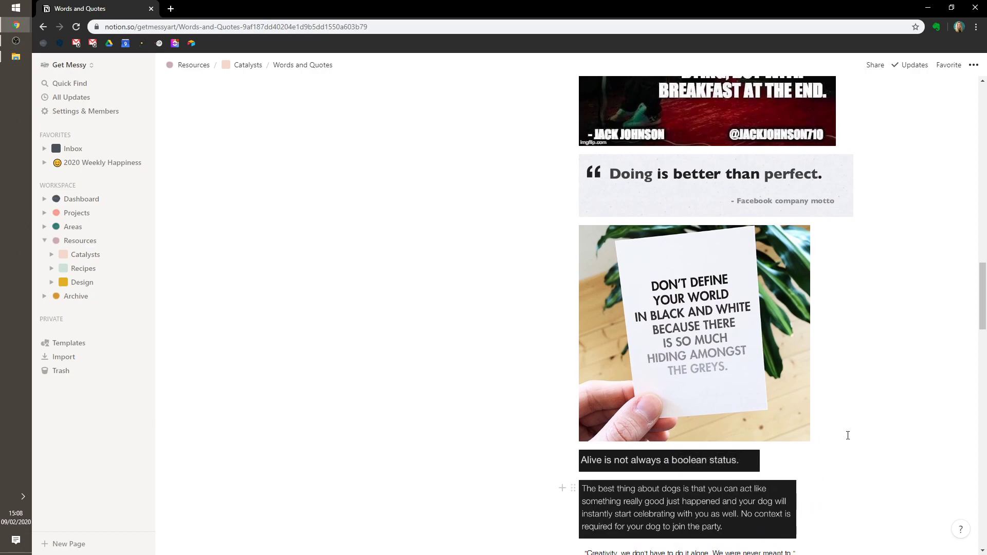
pyautogui.scroll(5, 848, 435)
pyautogui.scroll(6, 963, 417)
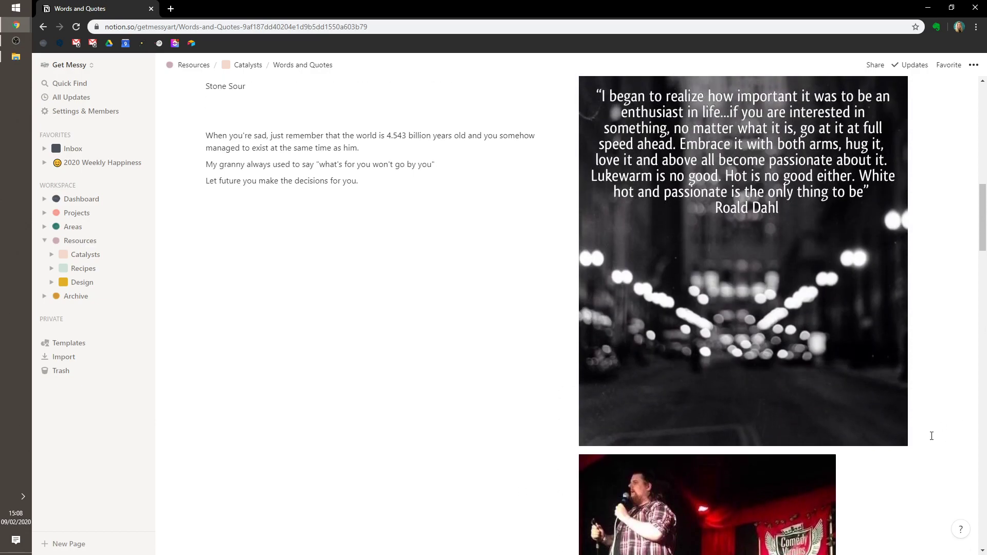
pyautogui.moveTo(983, 240); pyautogui.dragTo(983, 149)
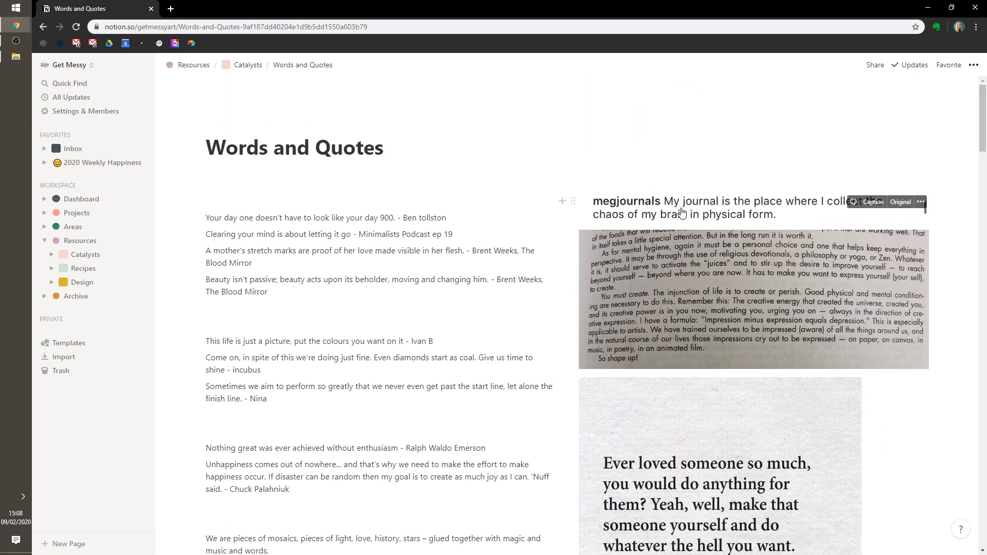
pyautogui.click(242, 67)
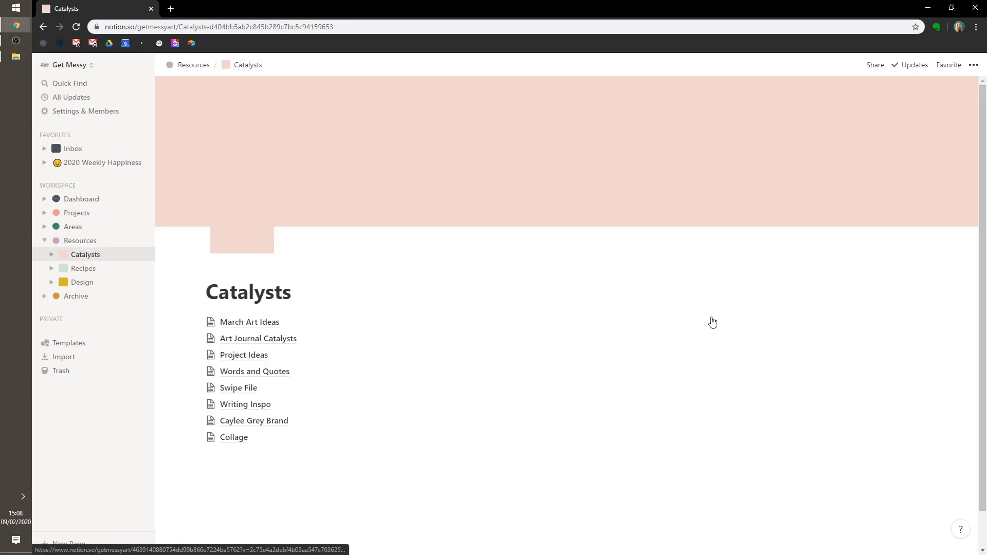
# - Open the Swipe File gallery, hide card names and set Card Size to Large
pyautogui.click(230, 391)
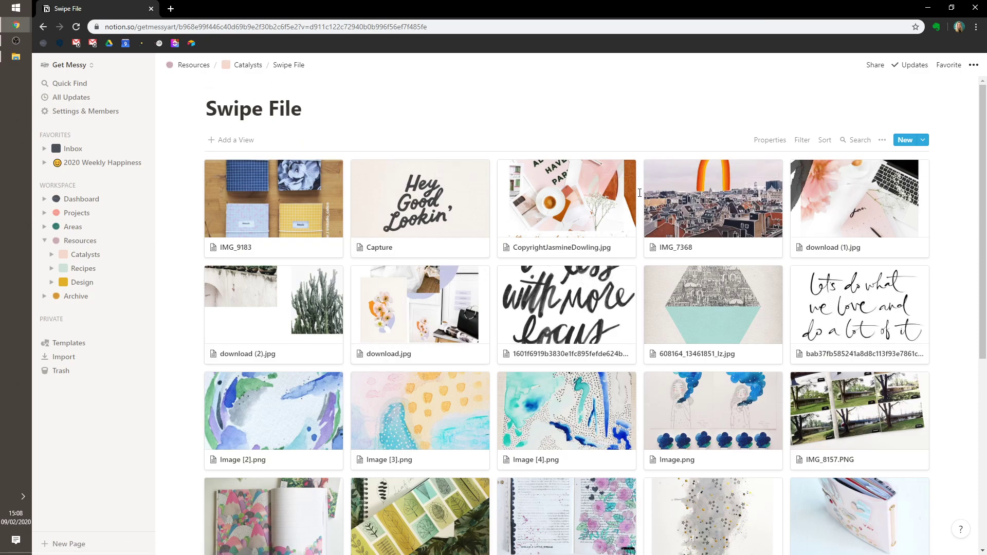
pyautogui.click(883, 140)
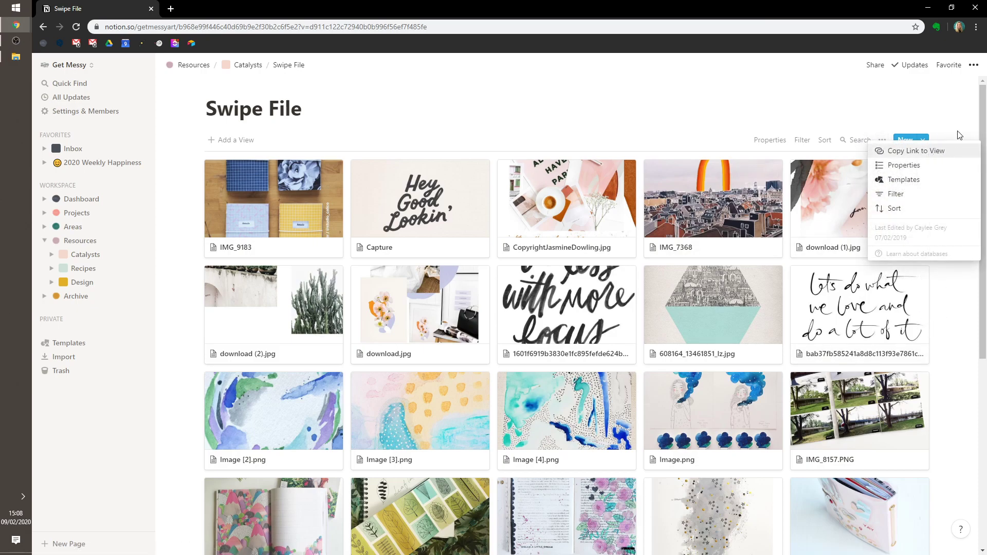
pyautogui.click(865, 126)
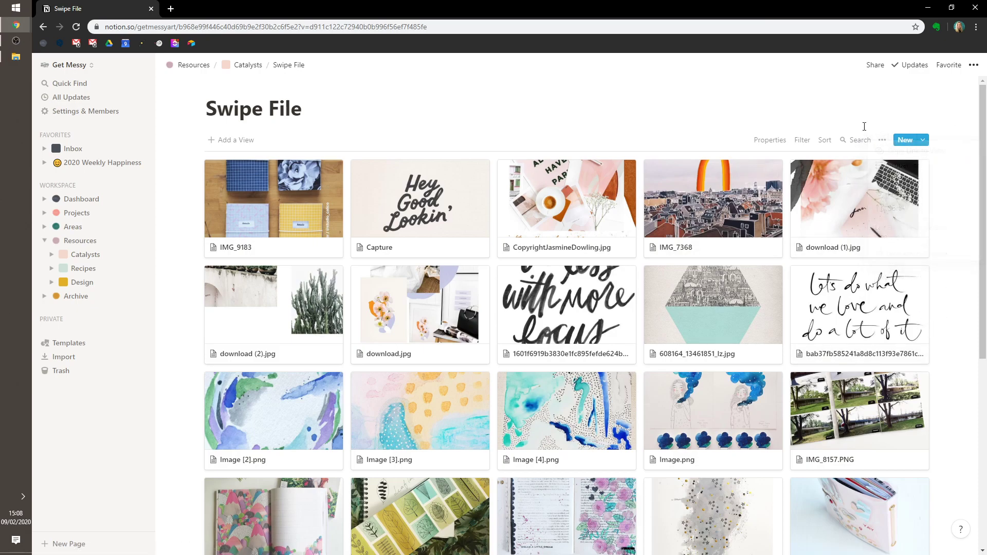
pyautogui.click(779, 141)
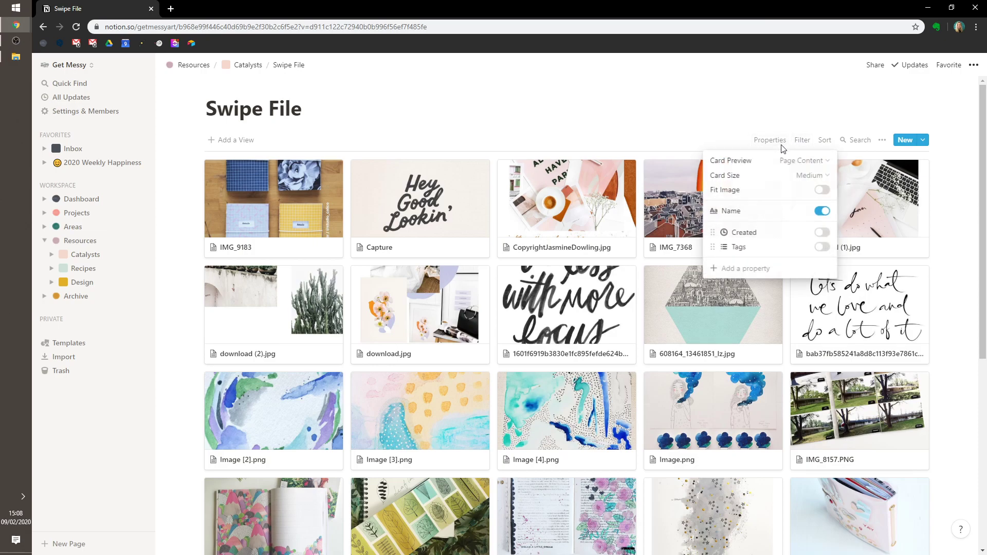
pyautogui.click(823, 212)
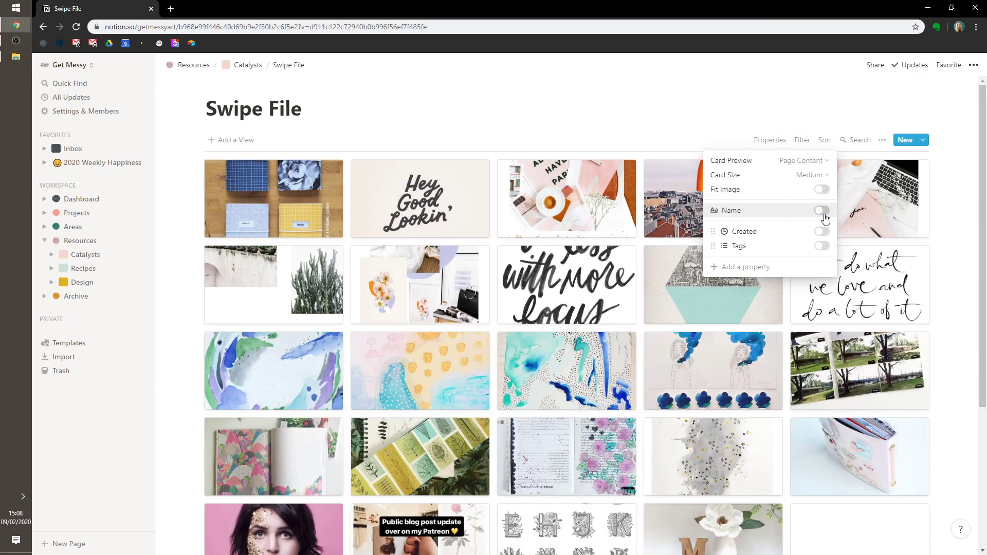
pyautogui.click(821, 177)
pyautogui.click(763, 221)
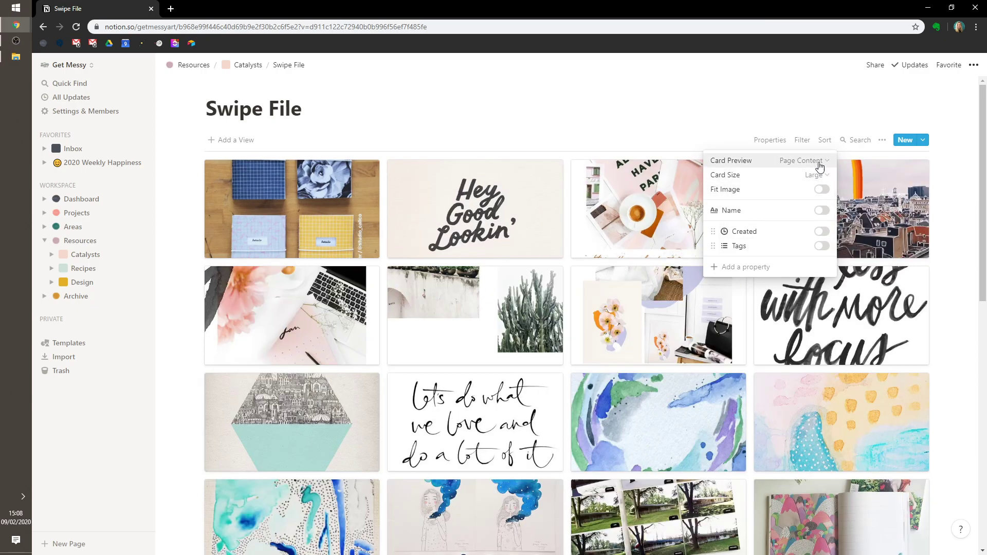
pyautogui.click(915, 241)
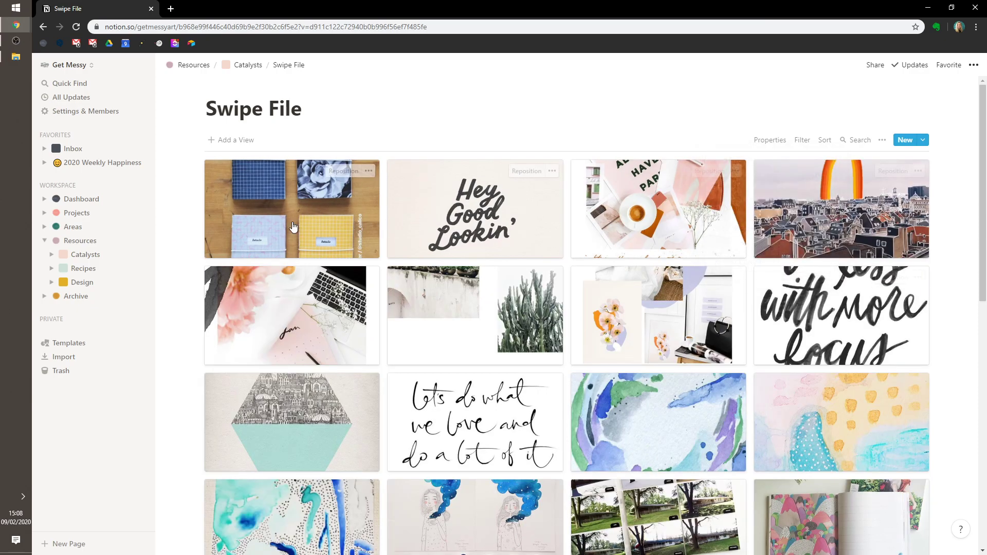
# - Preview the collage journal, typed journal-text and By merel journals cards
pyautogui.scroll(-4, 889, 400)
pyautogui.scroll(-6, 889, 400)
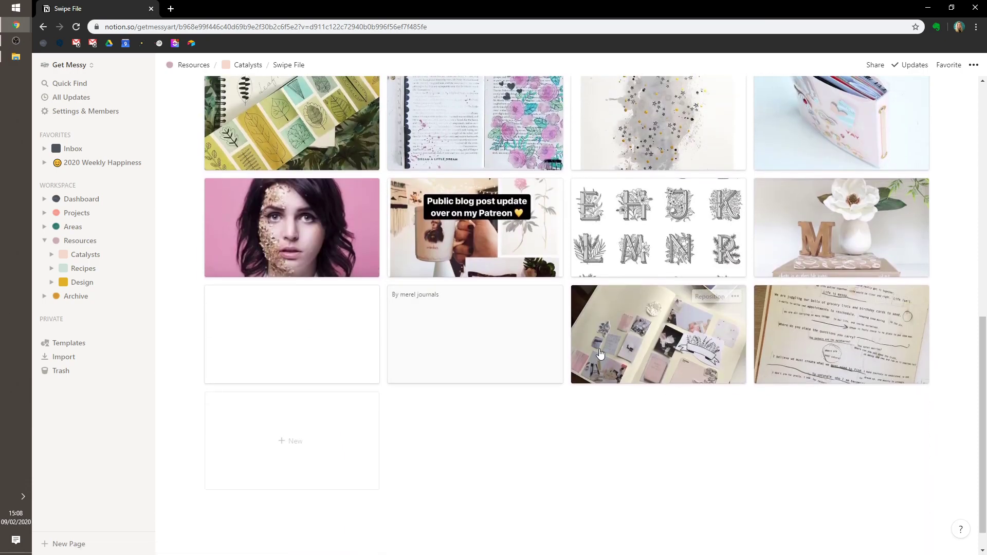
pyautogui.click(696, 360)
pyautogui.scroll(-4, 612, 356)
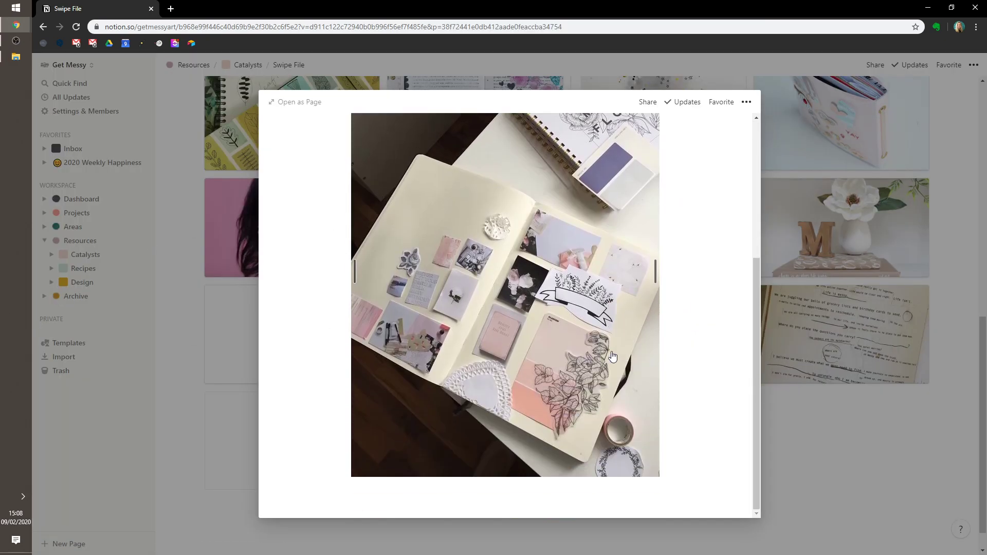
pyautogui.click(841, 474)
pyautogui.click(683, 291)
pyautogui.scroll(-4, 682, 291)
pyautogui.click(869, 471)
pyautogui.click(843, 335)
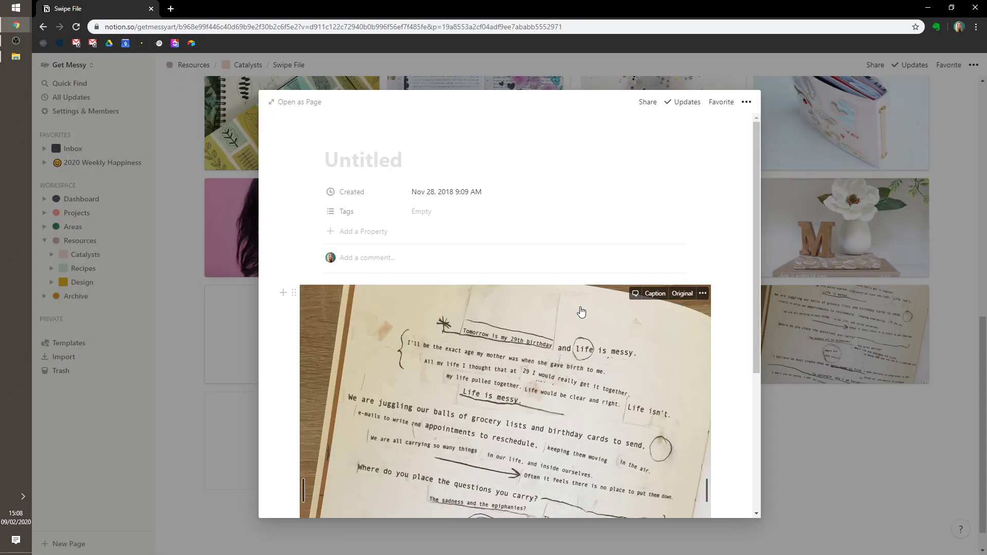
pyautogui.scroll(-4, 582, 311)
pyautogui.click(845, 431)
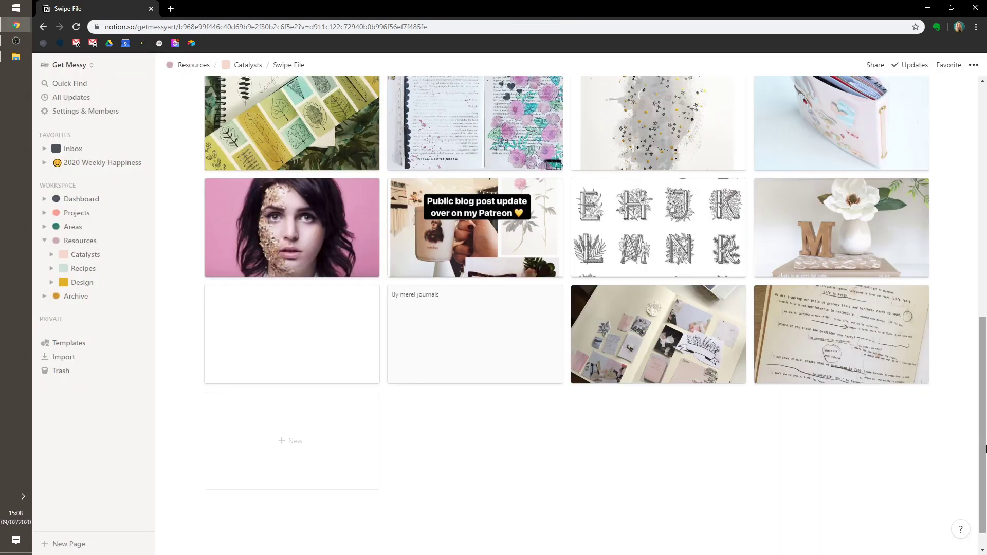
pyautogui.scroll(2, 984, 443)
pyautogui.click(482, 485)
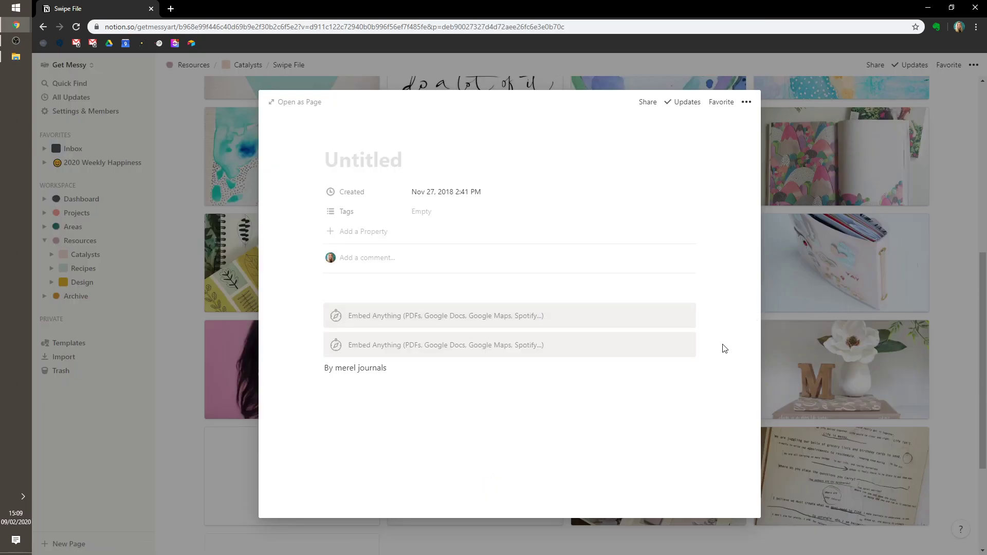
pyautogui.click(985, 429)
pyautogui.moveTo(985, 429); pyautogui.dragTo(985, 140)
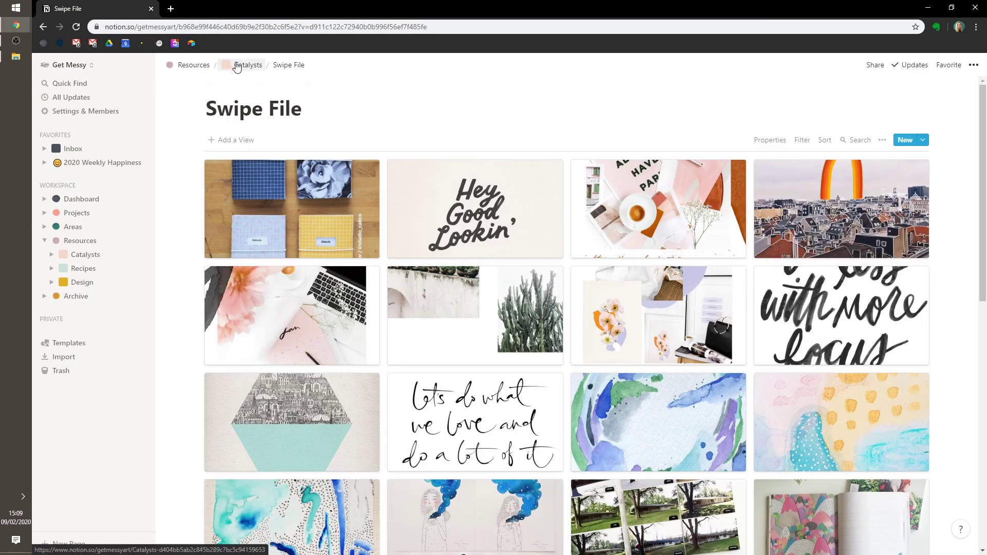
# - Go back to Catalysts, open the Collage gallery and scroll through it
pyautogui.click(241, 65)
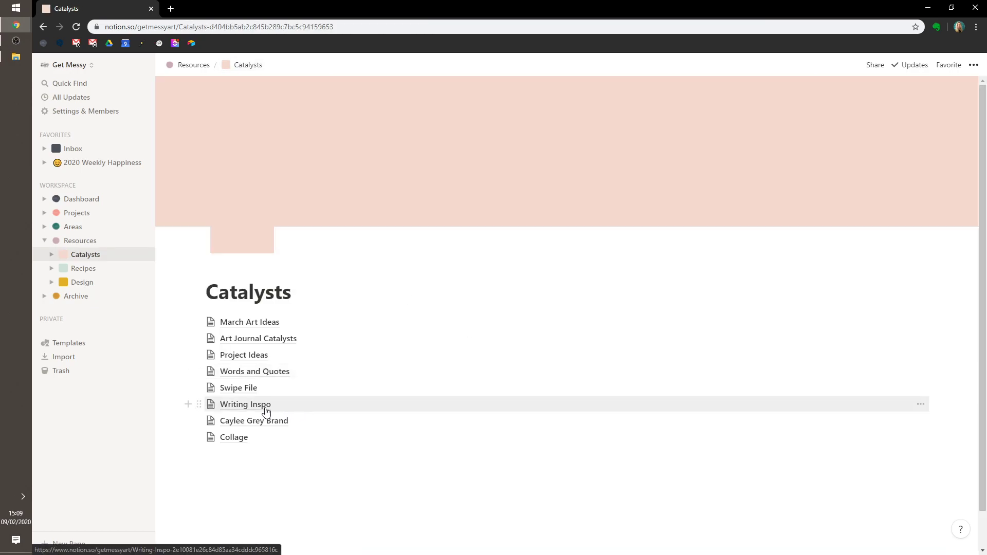
pyautogui.click(232, 438)
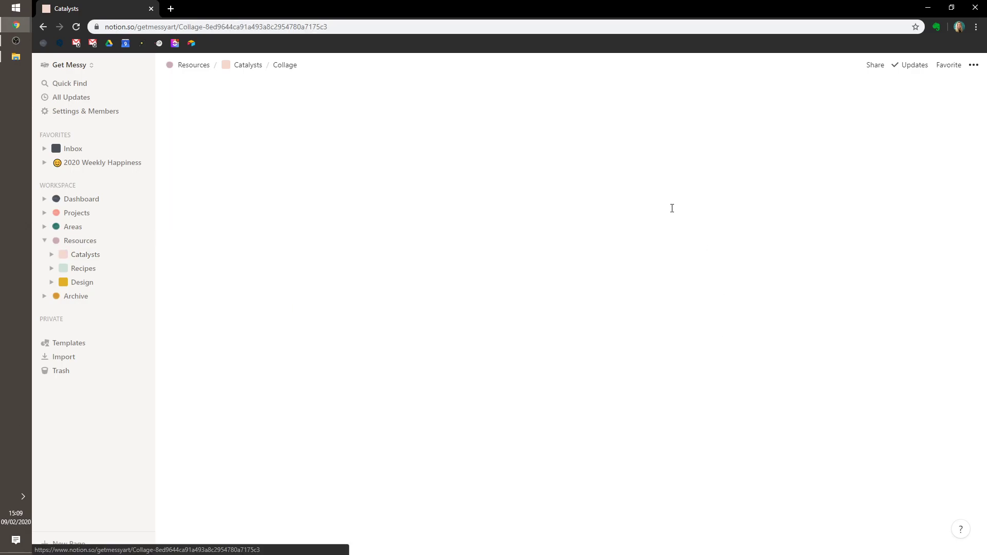
pyautogui.scroll(-1, 543, 455)
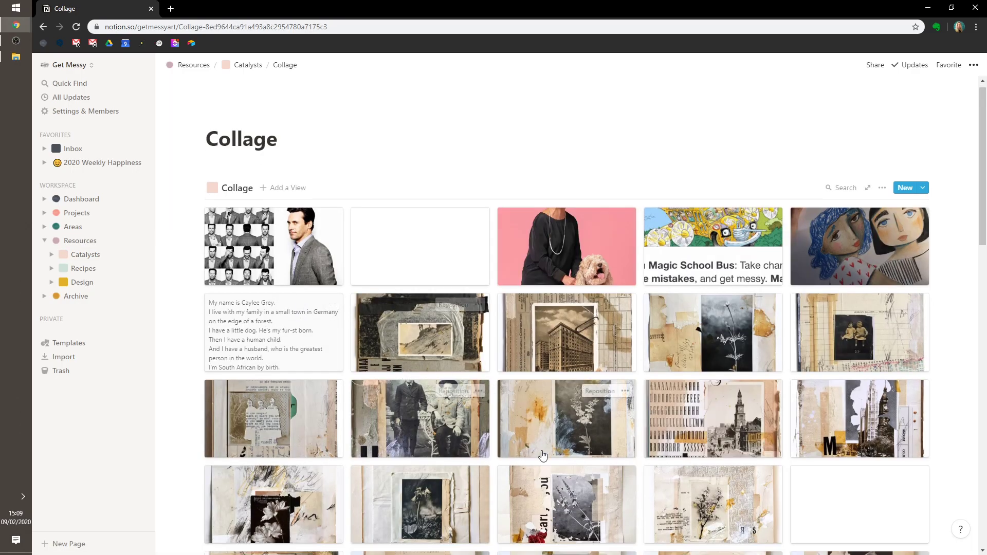
pyautogui.scroll(-15, 542, 456)
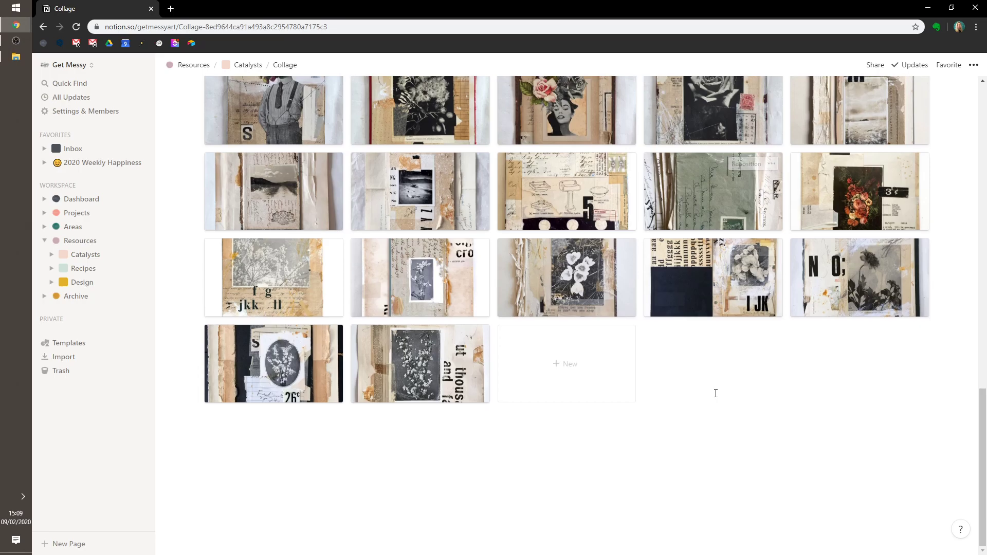
pyautogui.scroll(15, 715, 435)
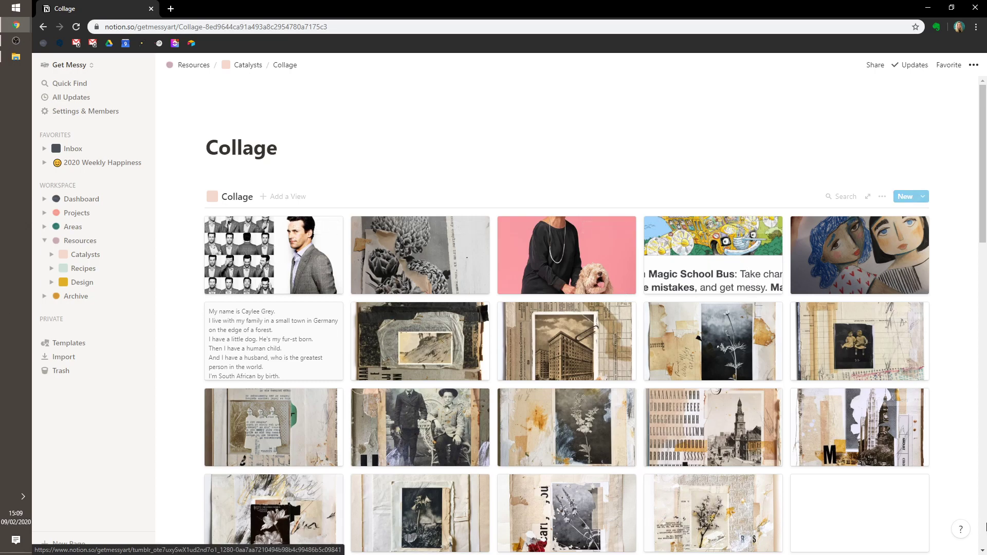
# - Preview the pink dog photo card and another collage card, then return to Catalysts
pyautogui.click(566, 282)
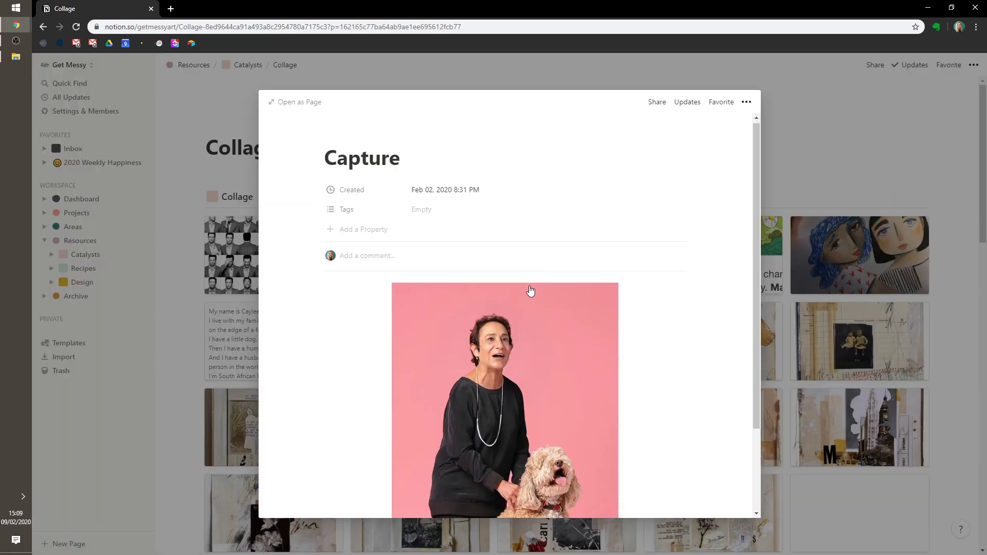
pyautogui.scroll(-2, 540, 301)
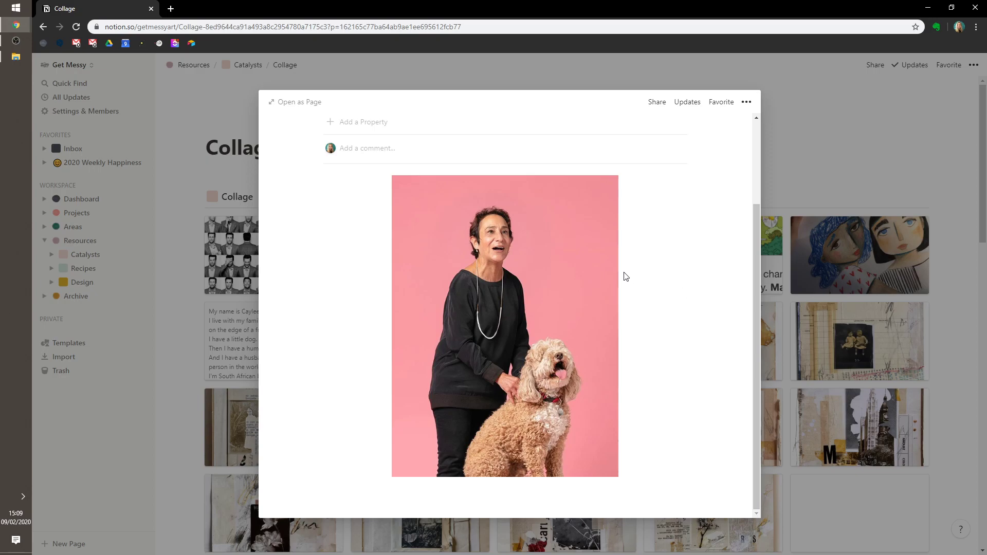
pyautogui.click(948, 389)
pyautogui.click(334, 324)
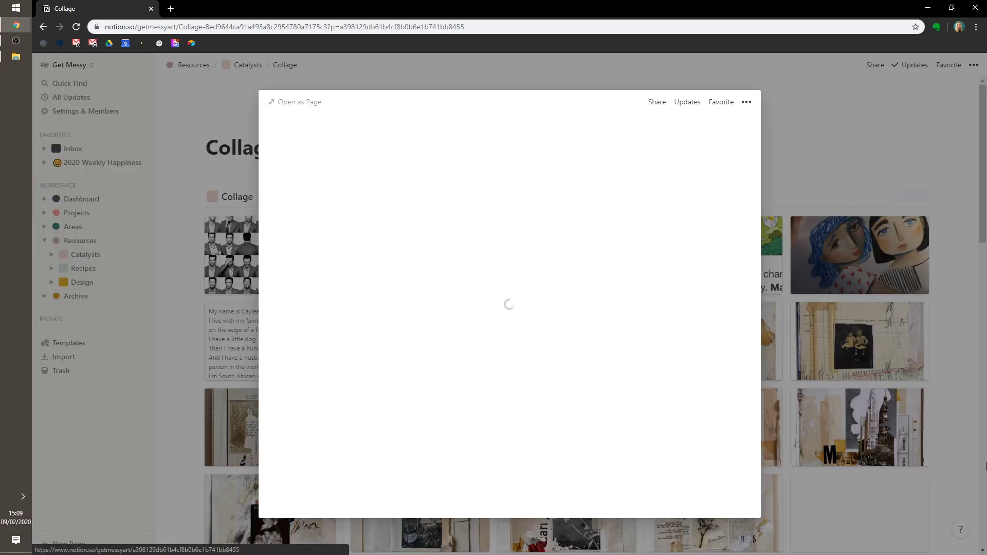
pyautogui.scroll(-2, 664, 380)
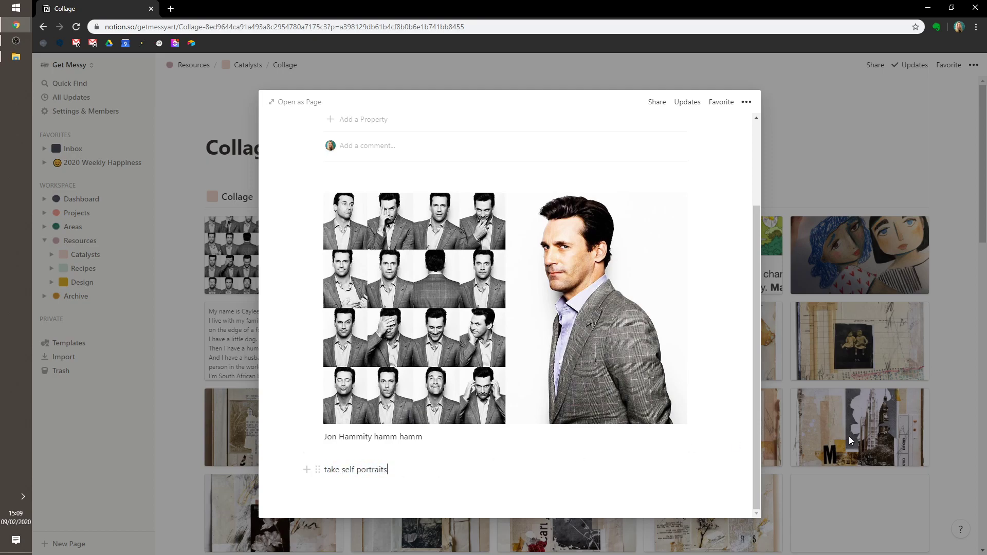
pyautogui.click(802, 427)
pyautogui.click(247, 66)
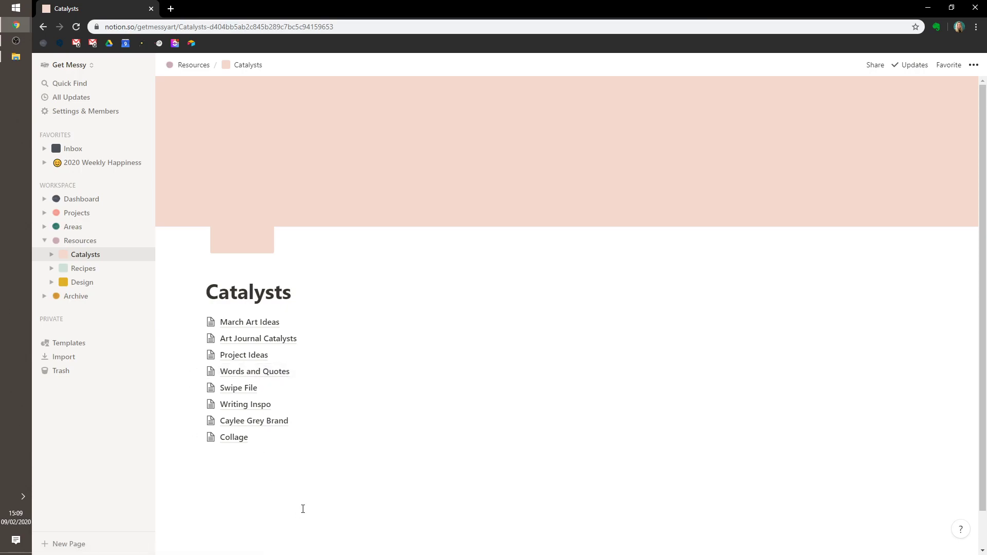
pyautogui.click(44, 227)
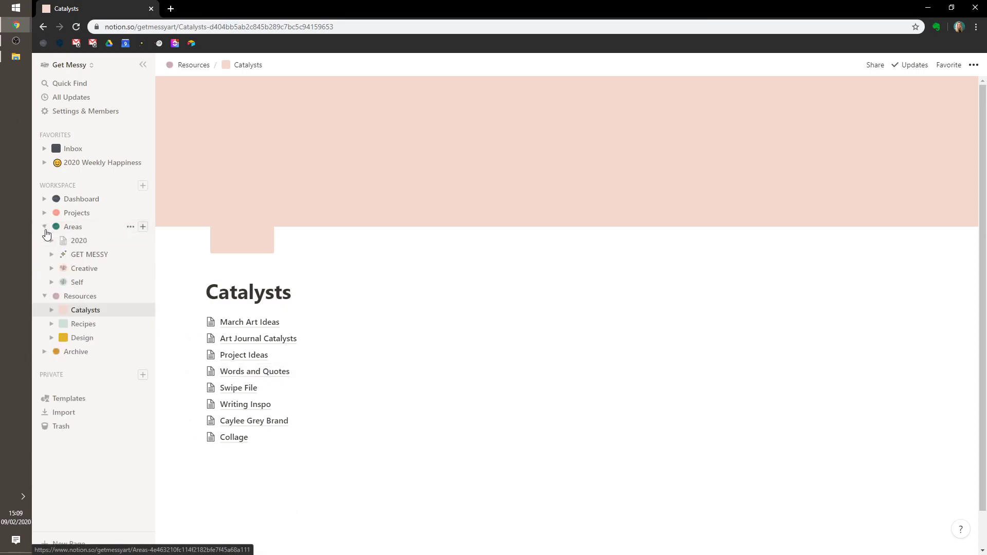
pyautogui.click(51, 282)
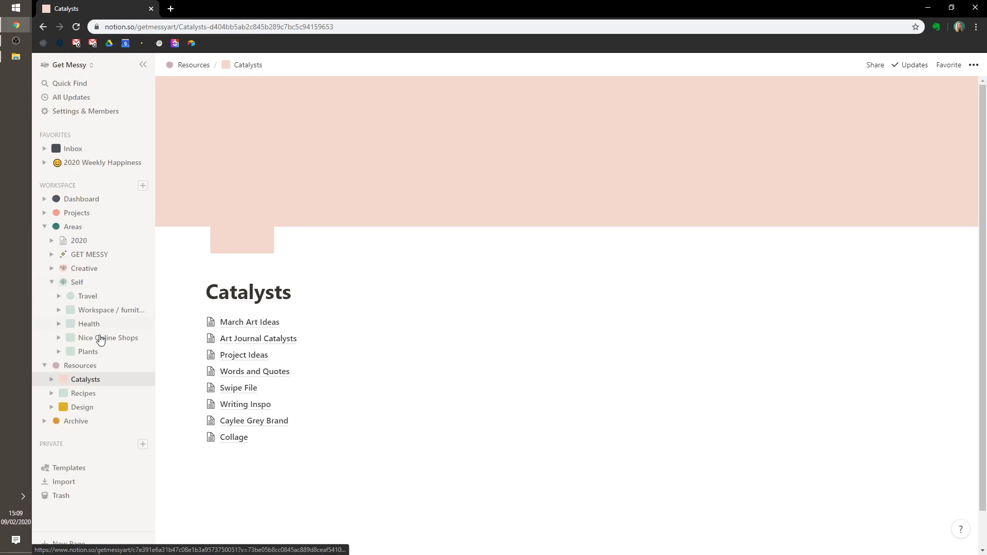
pyautogui.click(89, 353)
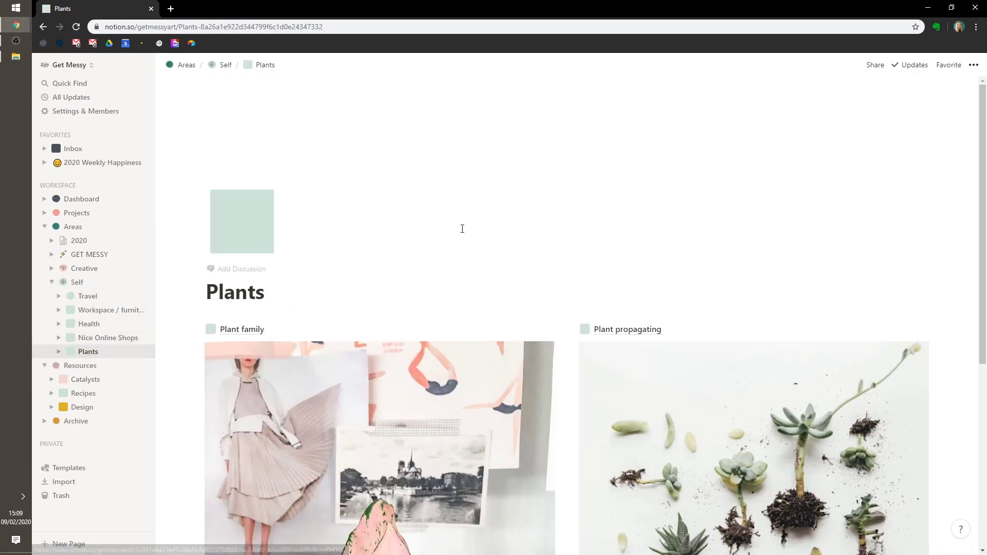
pyautogui.click(269, 329)
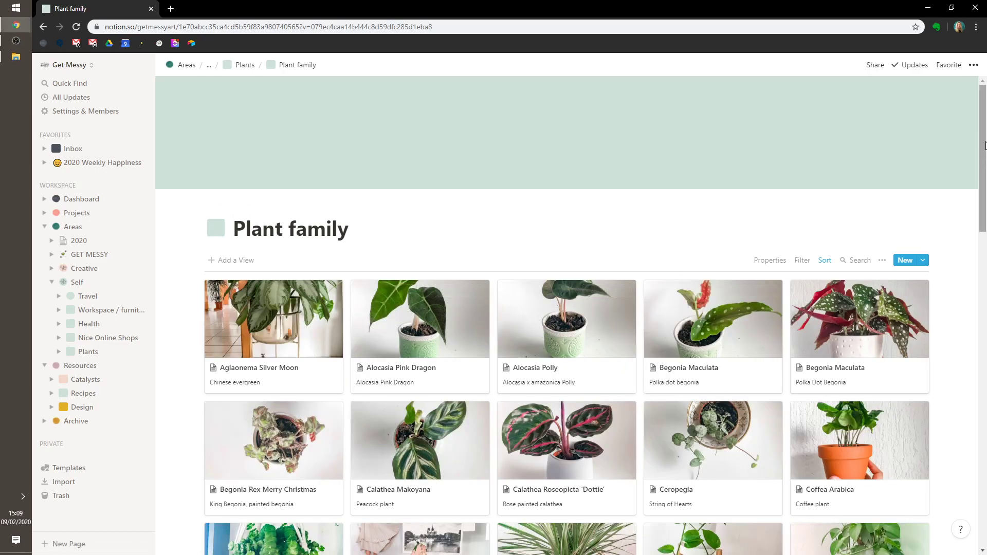
pyautogui.moveTo(986, 146); pyautogui.dragTo(985, 367)
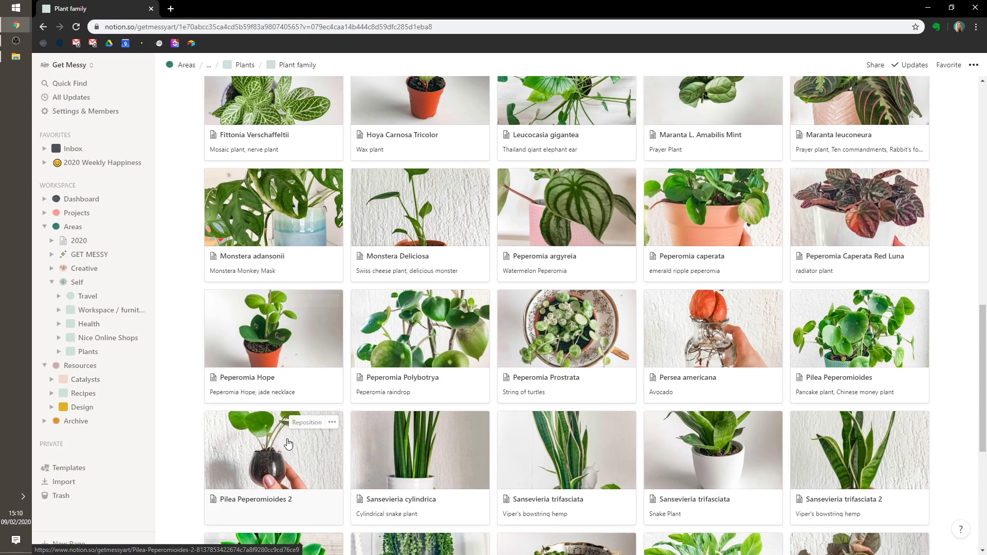
pyautogui.scroll(6, 737, 417)
pyautogui.scroll(4, 728, 338)
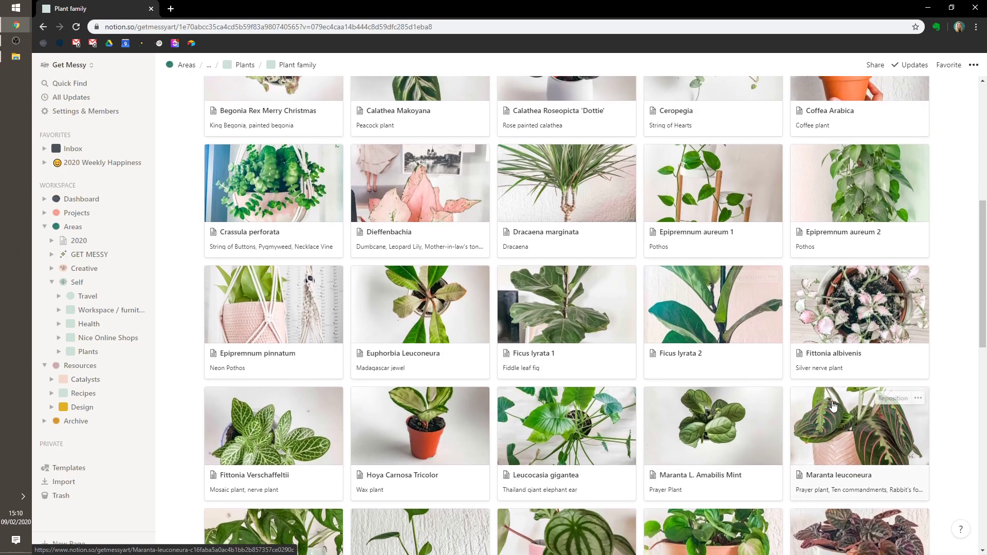
# - Preview the Dieffenbachia plant page and close it
pyautogui.click(410, 318)
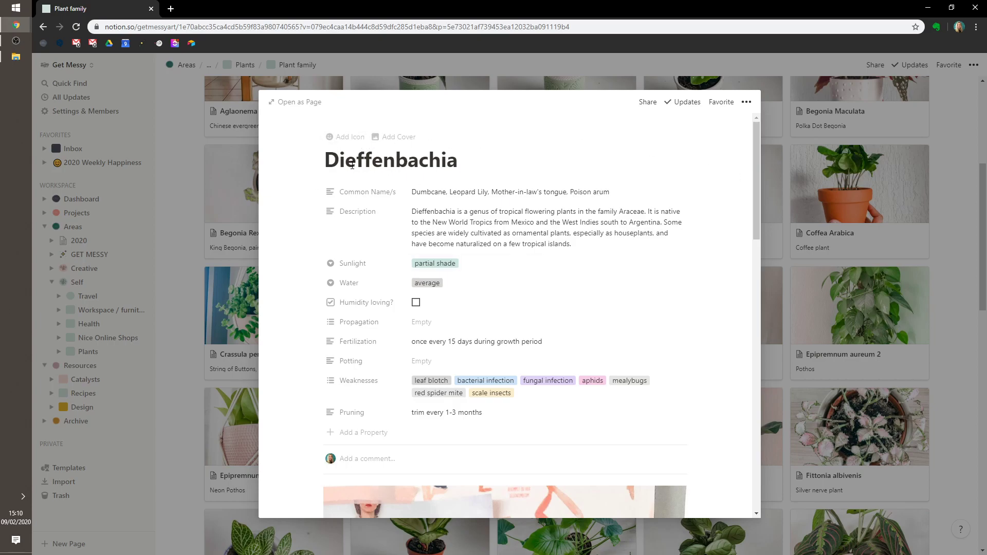
pyautogui.moveTo(331, 161); pyautogui.dragTo(531, 159)
pyautogui.click(557, 167)
pyautogui.moveTo(756, 163); pyautogui.dragTo(717, 303)
pyautogui.scroll(-2, 734, 409)
pyautogui.scroll(10, 734, 441)
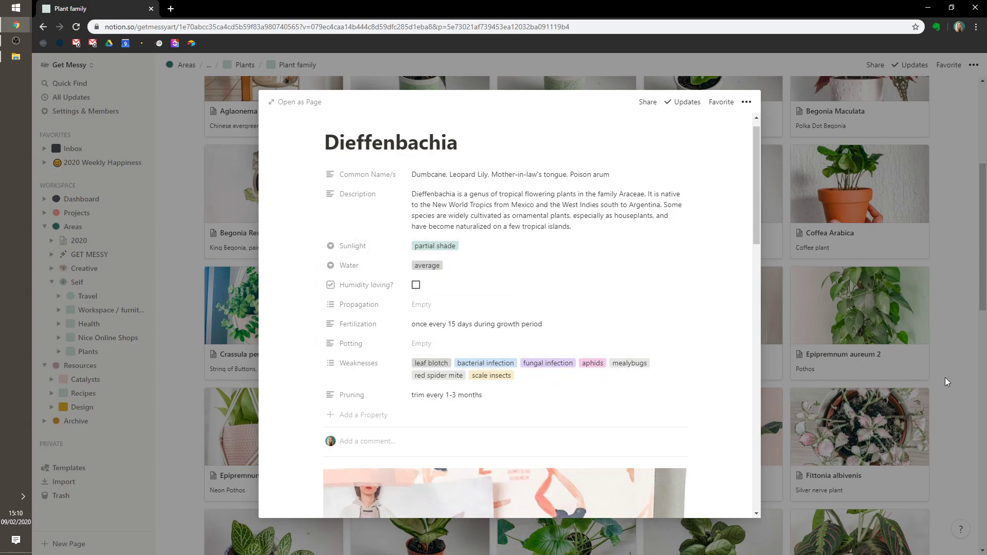
pyautogui.click(903, 369)
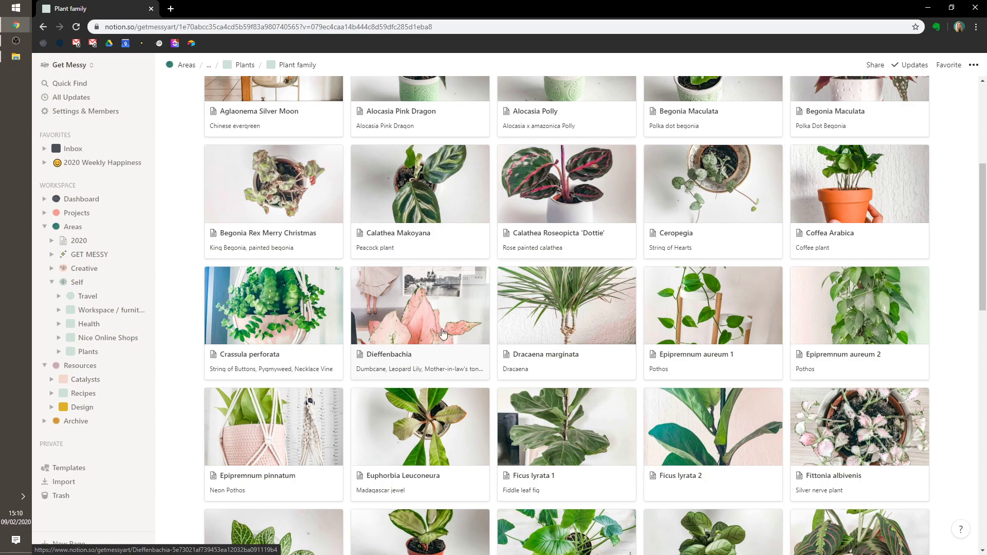
# - Preview the Fittonia Verschaffeltii plant page and close it
pyautogui.scroll(-2, 463, 304)
pyautogui.scroll(-2, 463, 304)
pyautogui.scroll(-2, 463, 304)
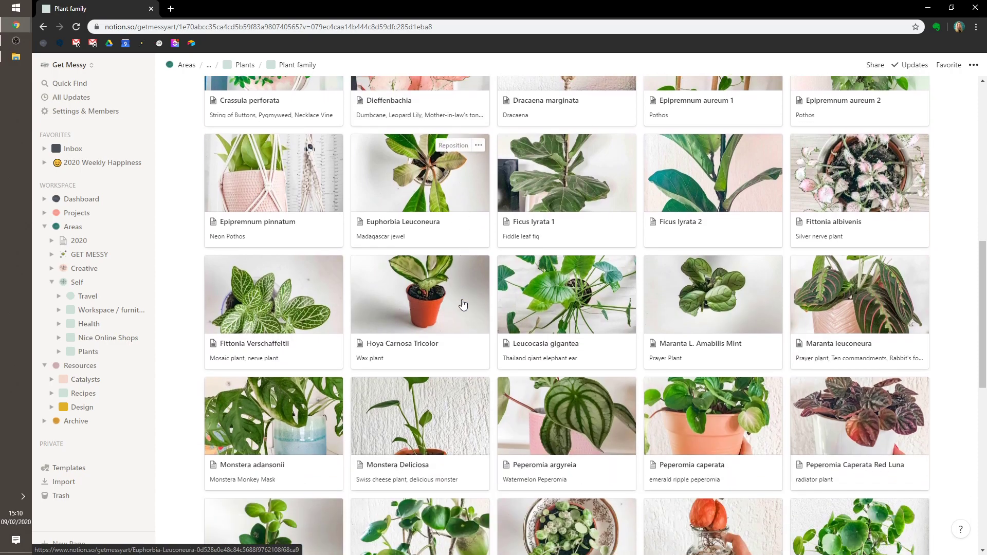
pyautogui.click(329, 308)
pyautogui.scroll(-5, 570, 308)
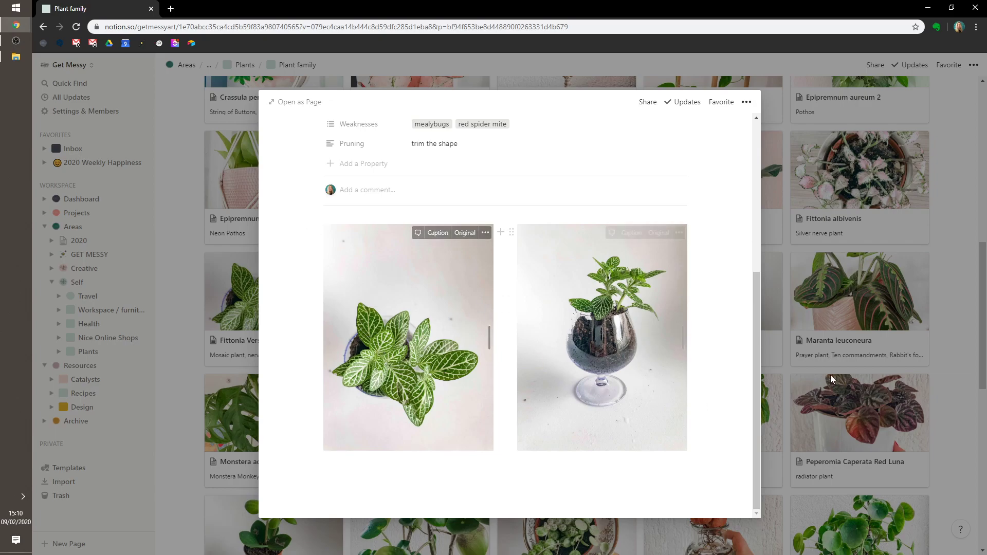
pyautogui.click(983, 293)
pyautogui.moveTo(983, 293); pyautogui.dragTo(985, 263)
pyautogui.scroll(5, 742, 365)
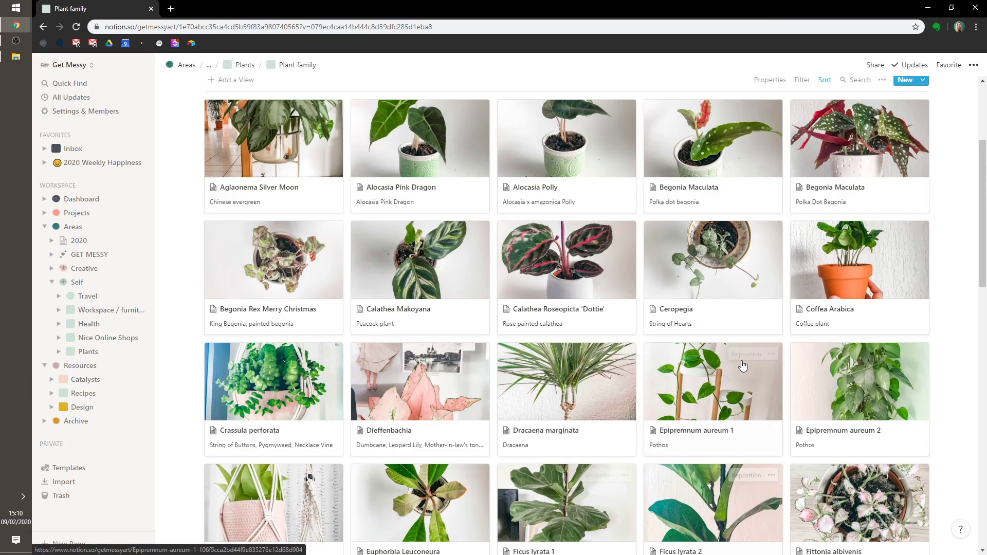
pyautogui.moveTo(986, 171); pyautogui.dragTo(985, 389)
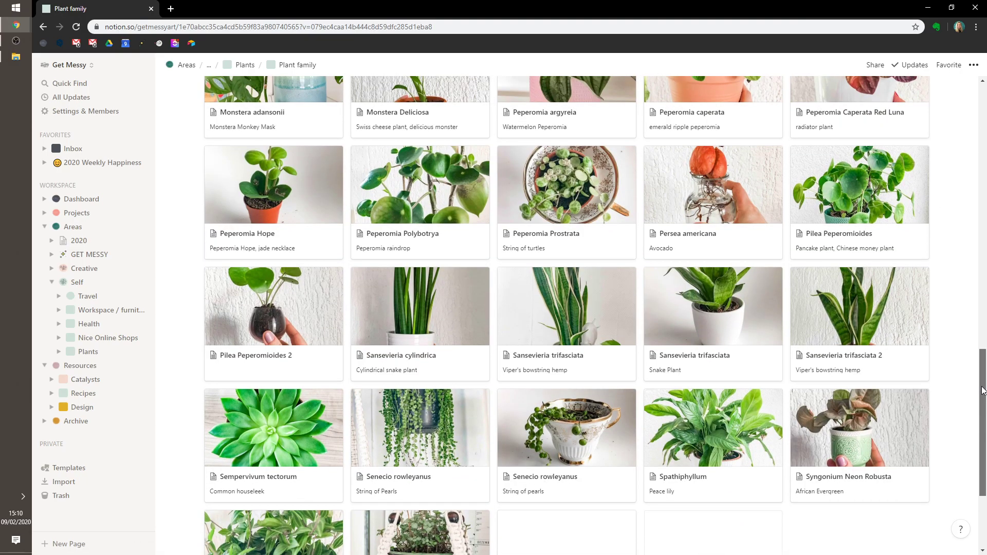
# - Preview the Pilea Peperomioides page, then collapse Self's subpages in the sidebar
pyautogui.click(810, 233)
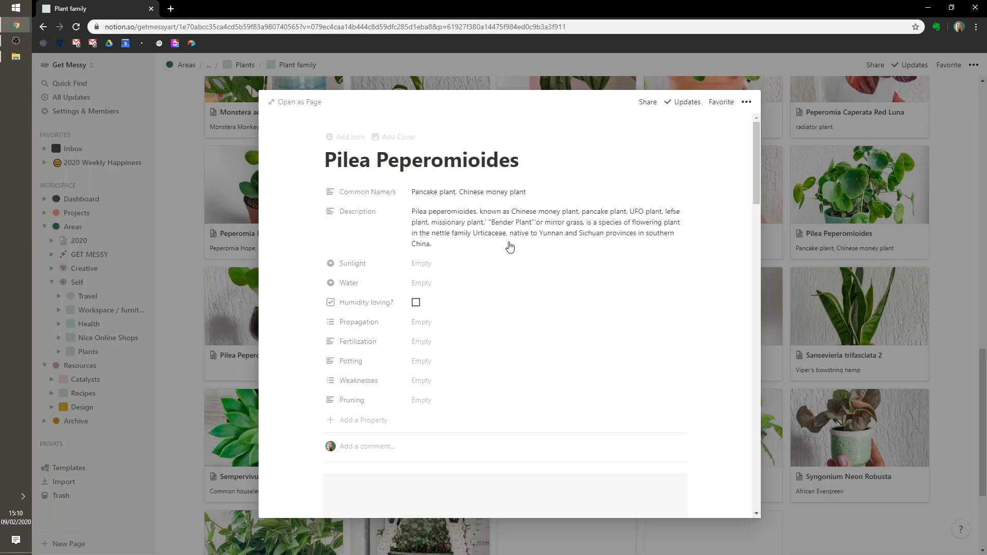
pyautogui.scroll(-15, 510, 247)
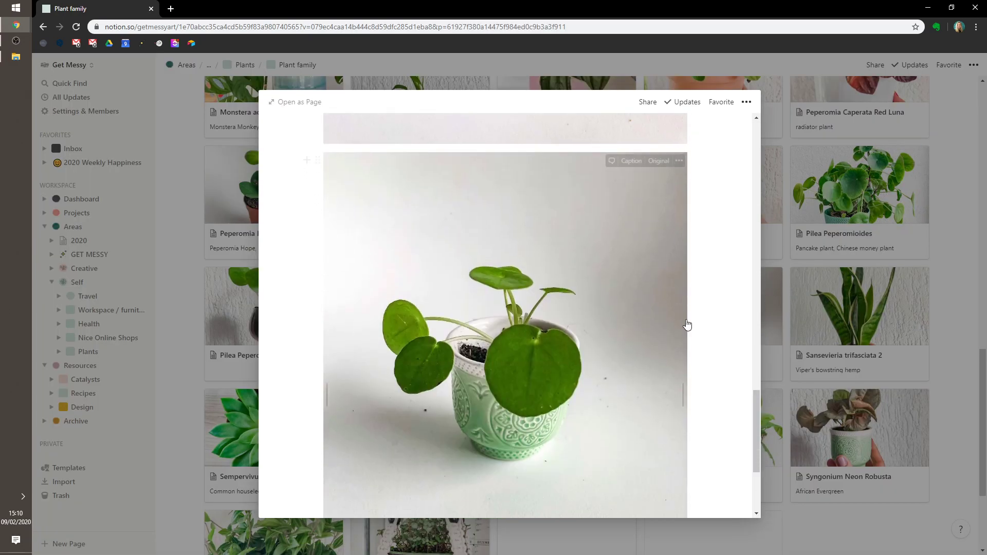
pyautogui.moveTo(752, 403); pyautogui.dragTo(776, 133)
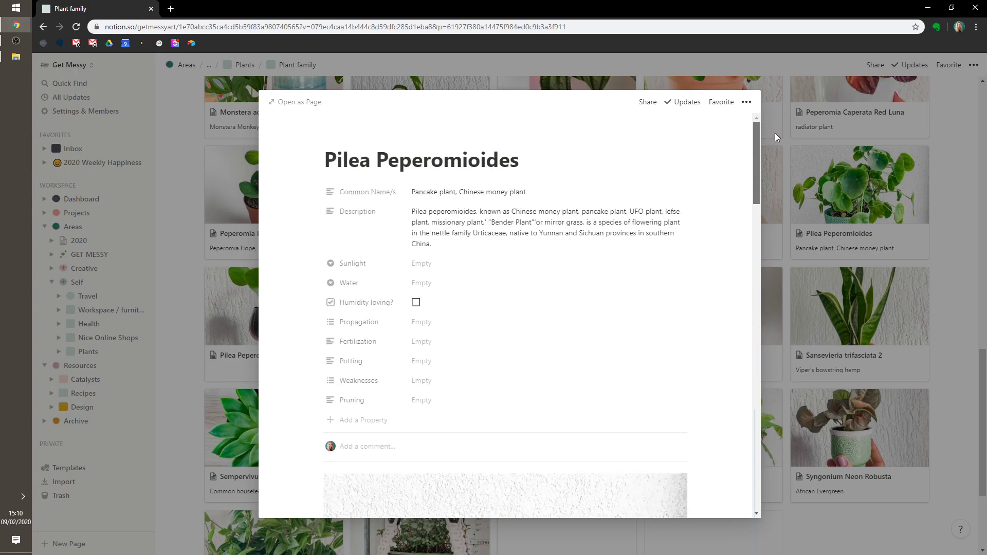
pyautogui.click(936, 285)
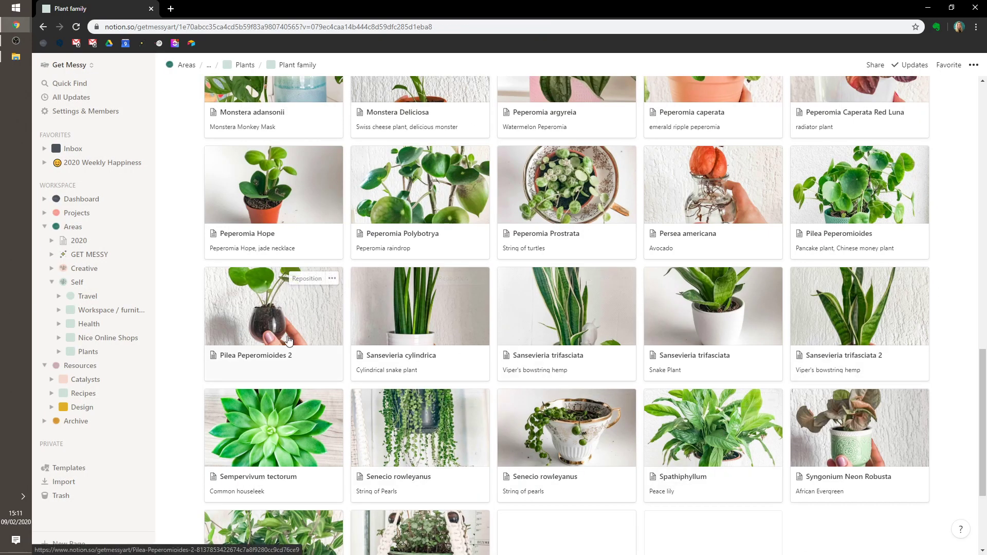
pyautogui.scroll(-1, 565, 258)
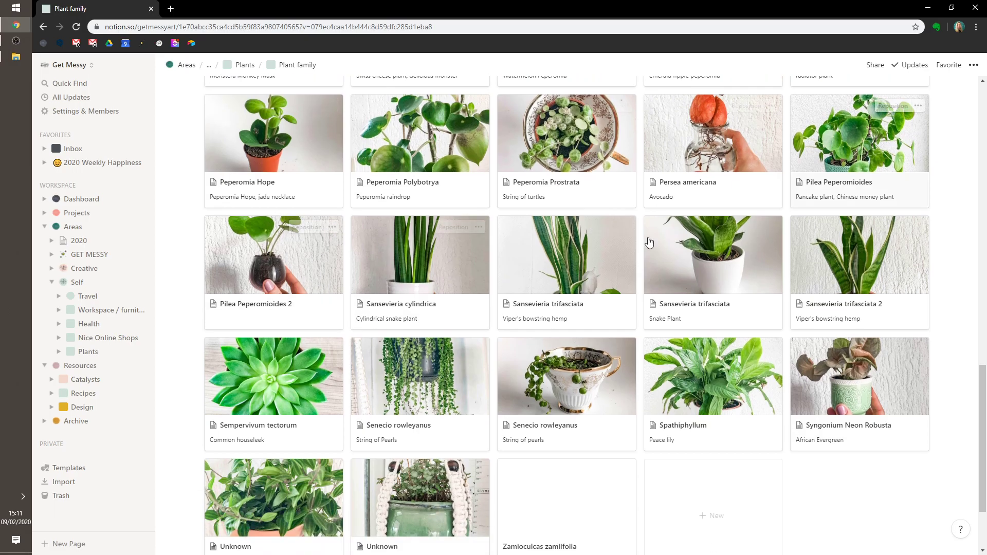
pyautogui.scroll(10, 875, 360)
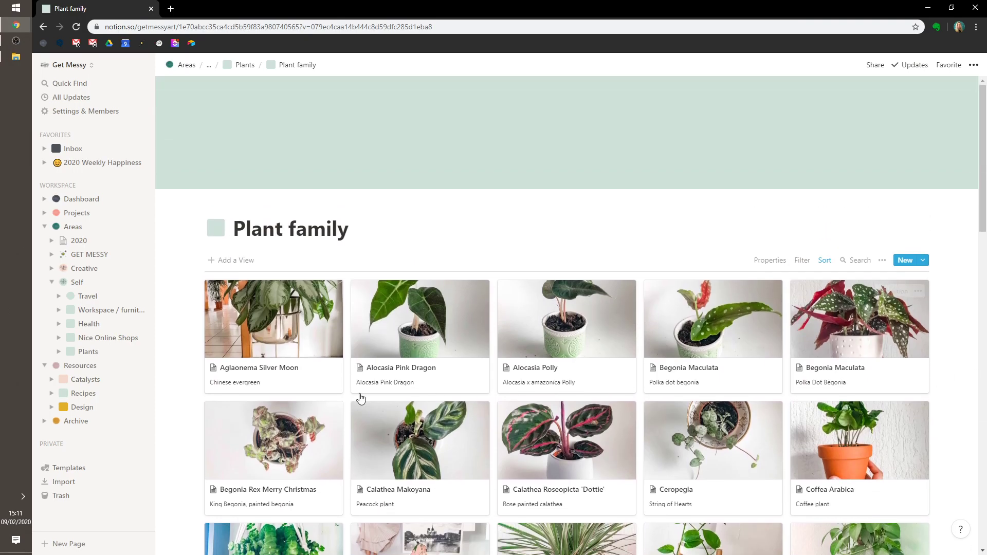
pyautogui.click(52, 283)
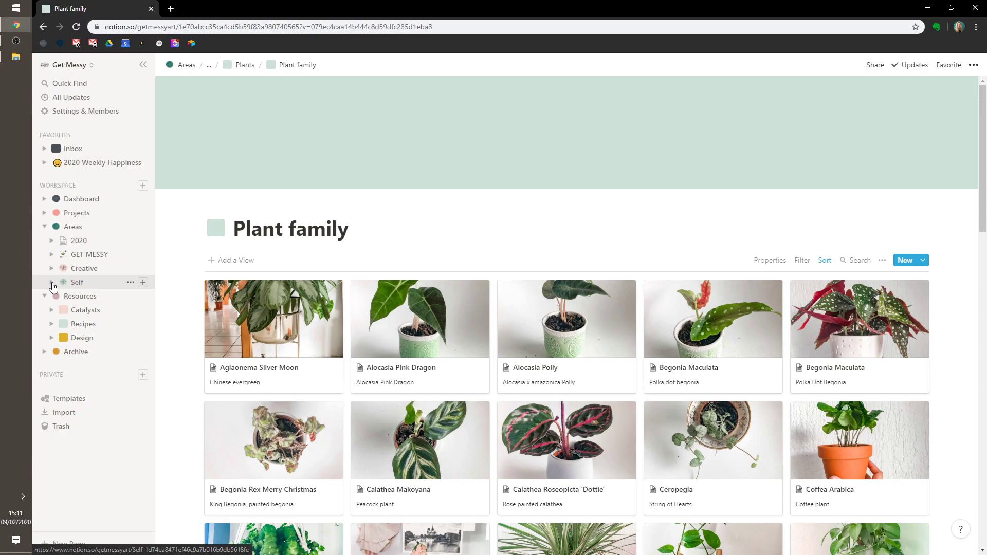
# - Expand Recipes in the sidebar and open its Cookbooks gallery
pyautogui.click(52, 324)
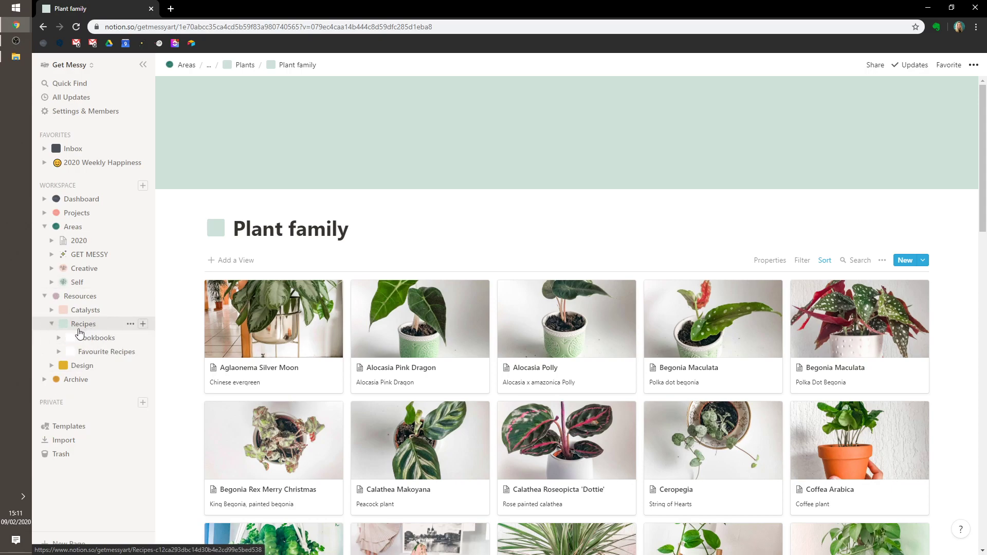
pyautogui.click(64, 324)
pyautogui.click(256, 257)
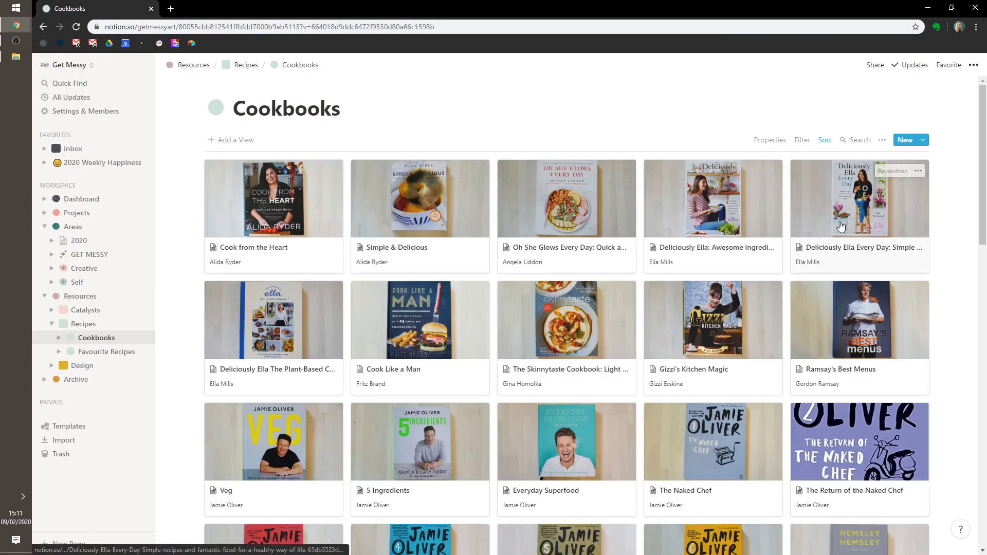
pyautogui.moveTo(984, 187); pyautogui.dragTo(986, 220)
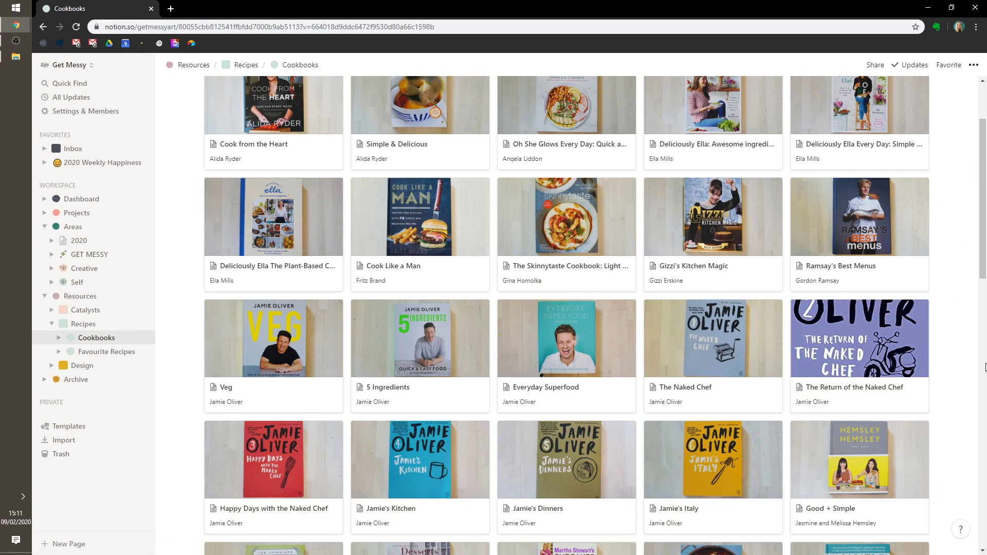
pyautogui.moveTo(980, 253); pyautogui.dragTo(982, 216)
# - Preview the Simple & Delicious and Veg cookbook pages, then return to the gallery top
pyautogui.click(399, 220)
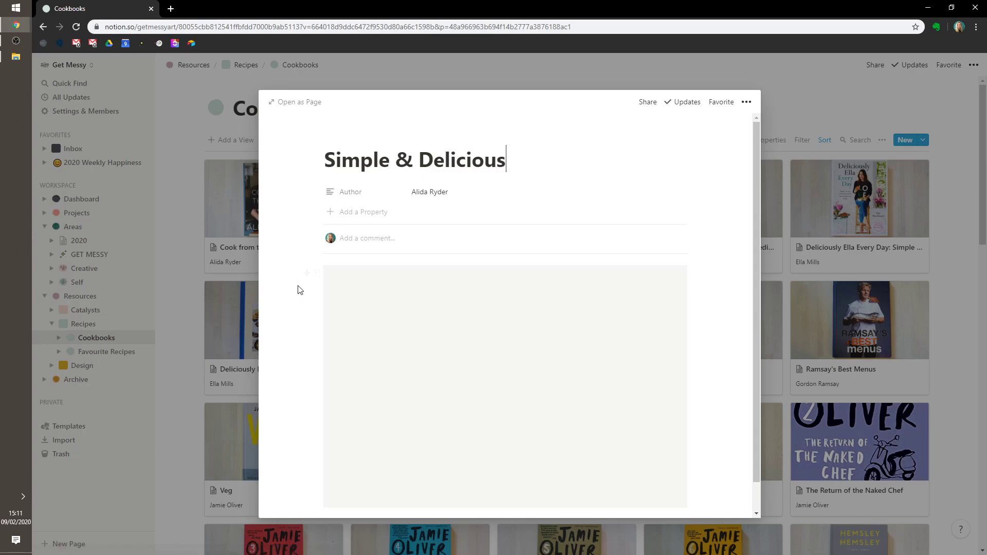
pyautogui.scroll(-1, 706, 410)
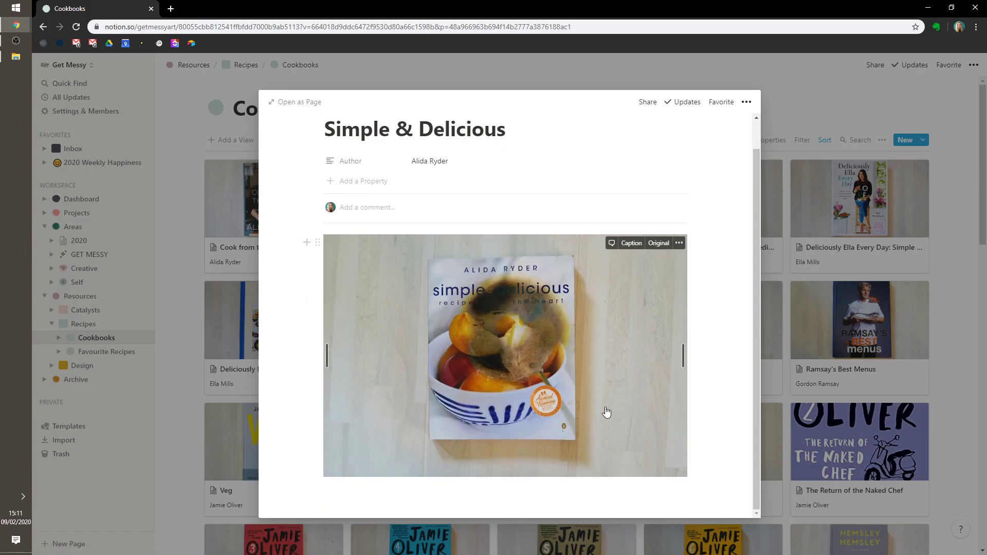
pyautogui.click(903, 364)
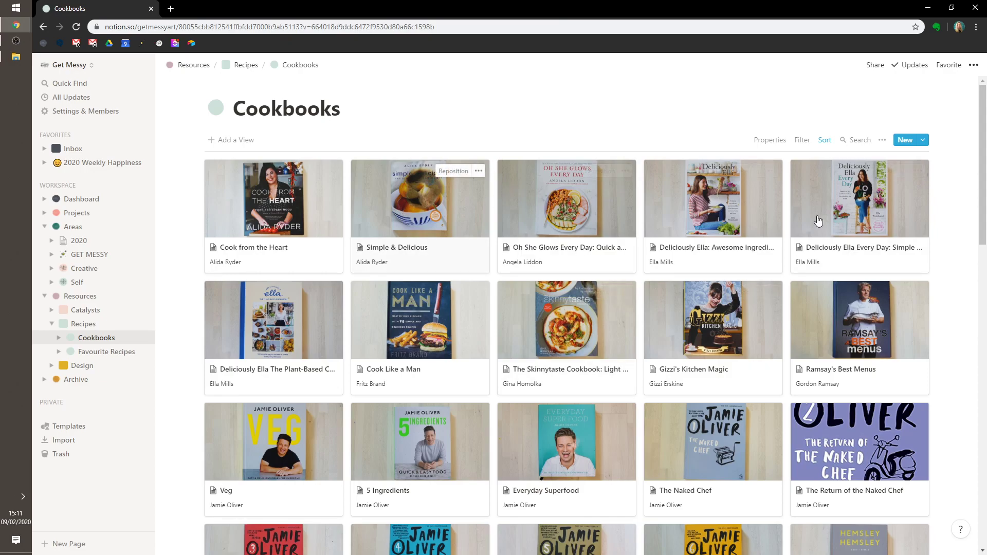
pyautogui.moveTo(983, 158); pyautogui.dragTo(986, 196)
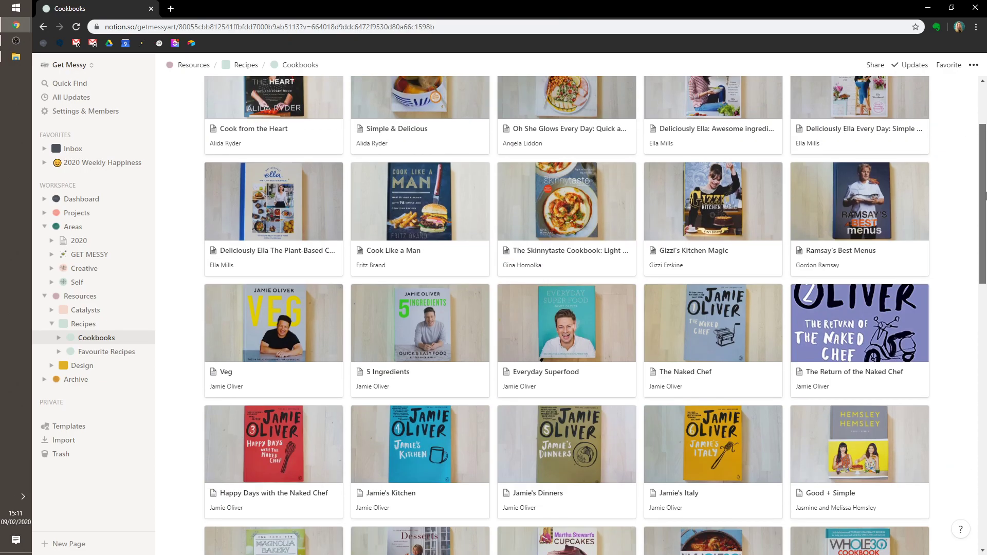
pyautogui.click(245, 332)
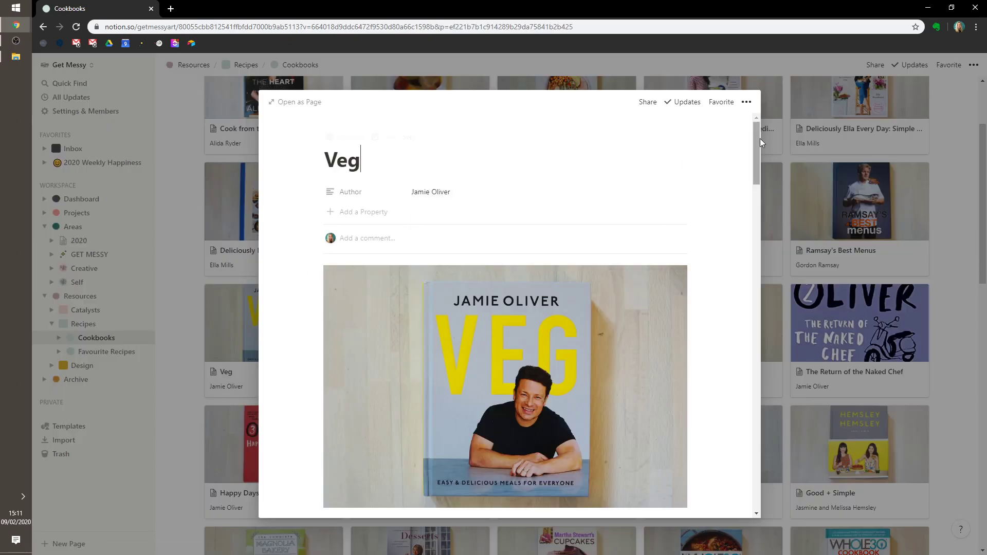
pyautogui.moveTo(760, 138); pyautogui.dragTo(769, 212)
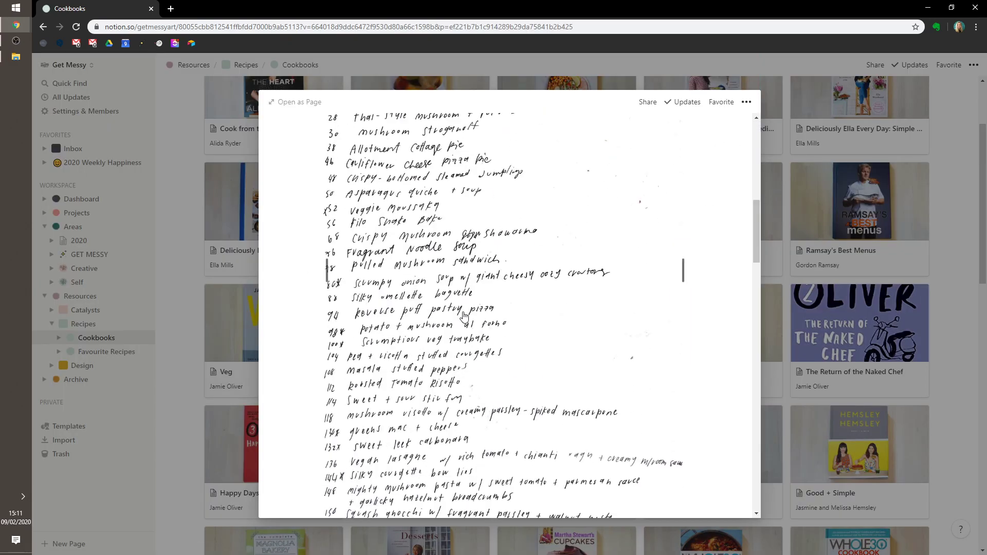
pyautogui.scroll(-15, 463, 315)
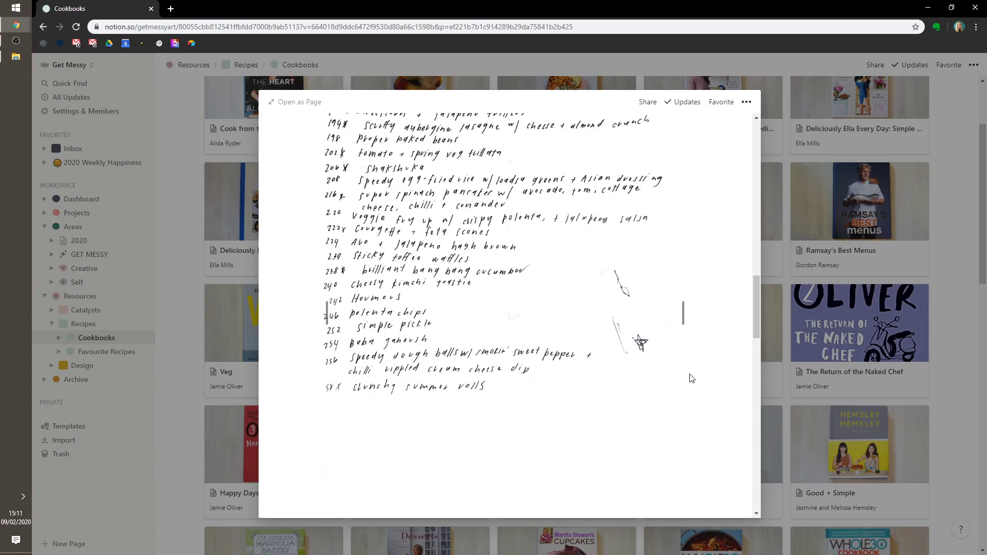
pyautogui.scroll(15, 692, 379)
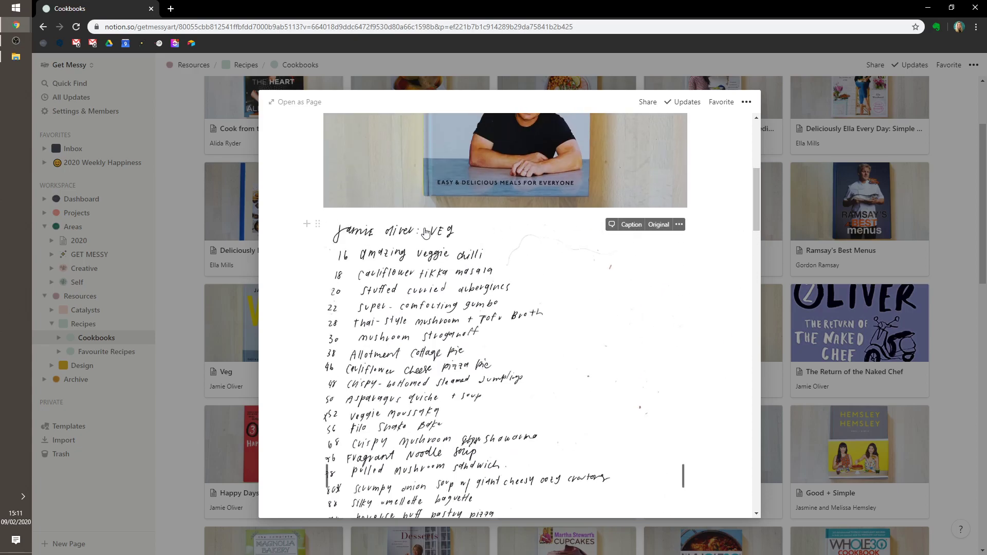
pyautogui.scroll(-6, 455, 278)
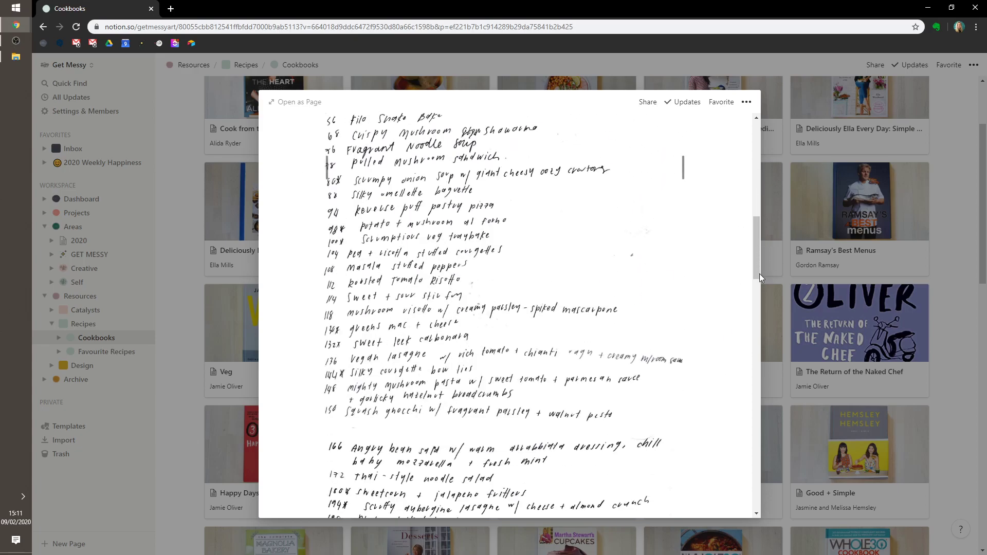
pyautogui.press('Escape')
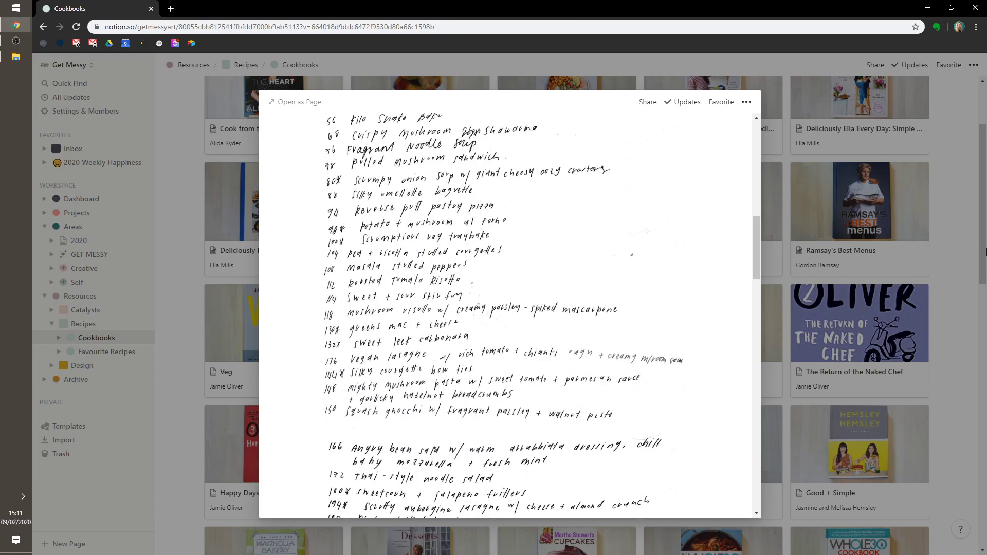
pyautogui.scroll(3, 367, 291)
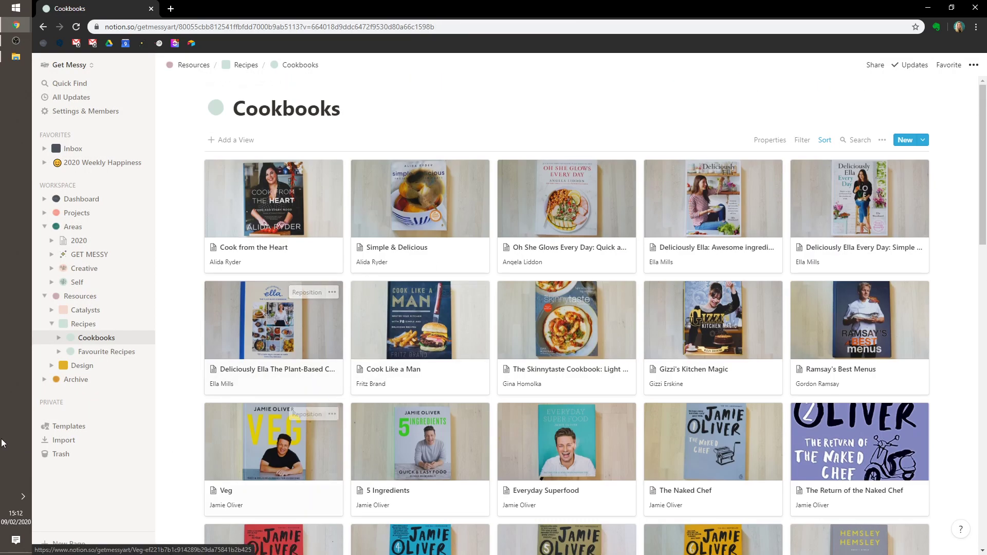
# - Open Favourite Recipes and preview the Stockwell Scones and Val's Salad Dressing recipes
pyautogui.click(106, 352)
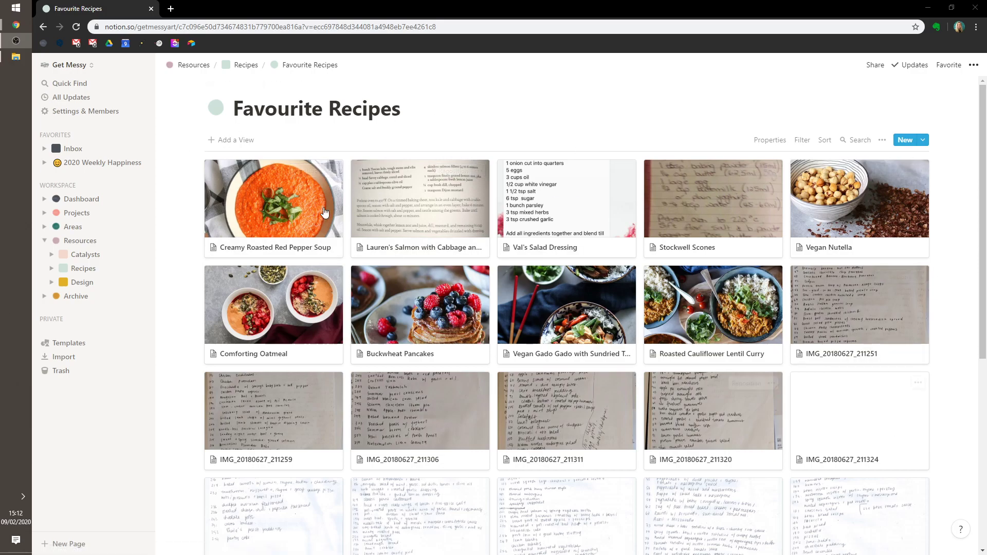
pyautogui.click(679, 198)
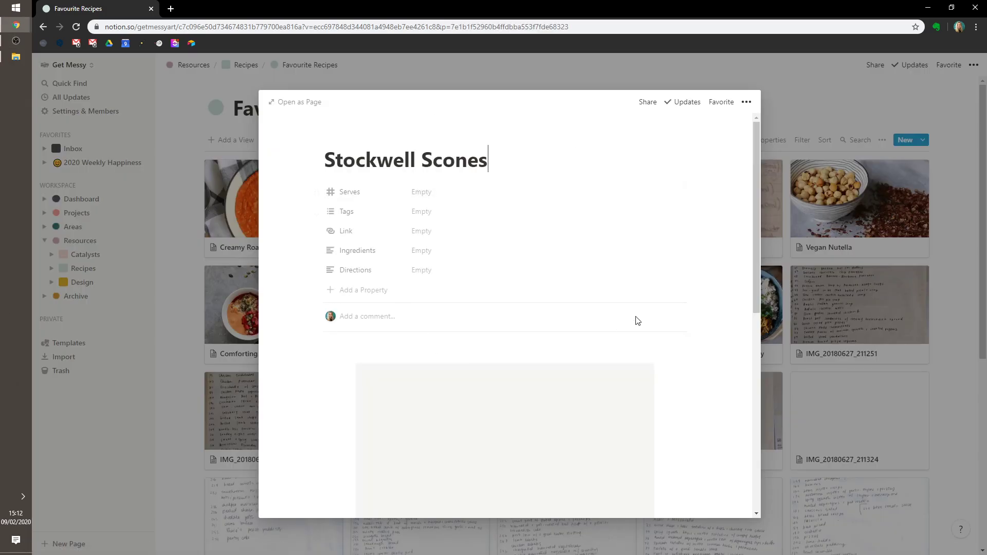
pyautogui.scroll(-5, 632, 257)
pyautogui.scroll(-2, 546, 253)
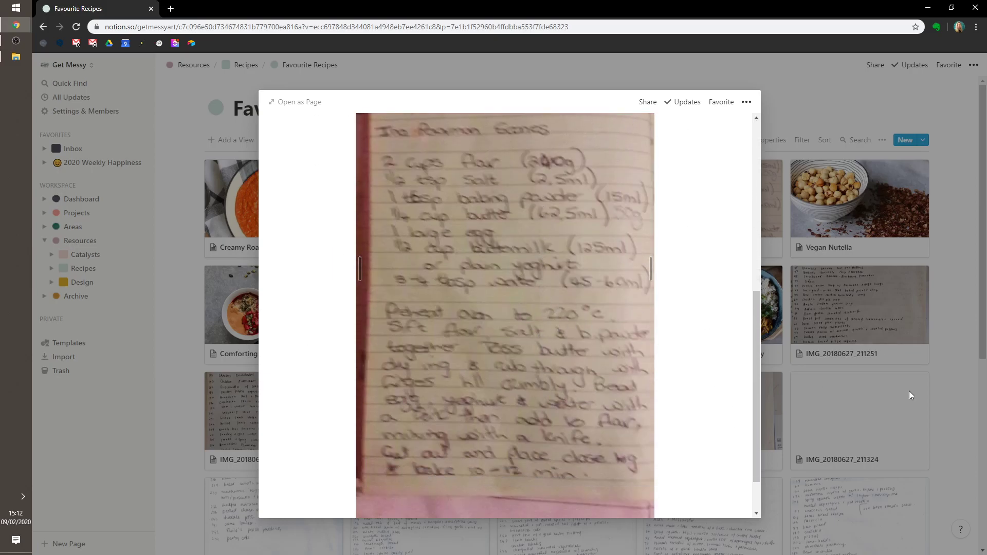
pyautogui.scroll(-1, 627, 343)
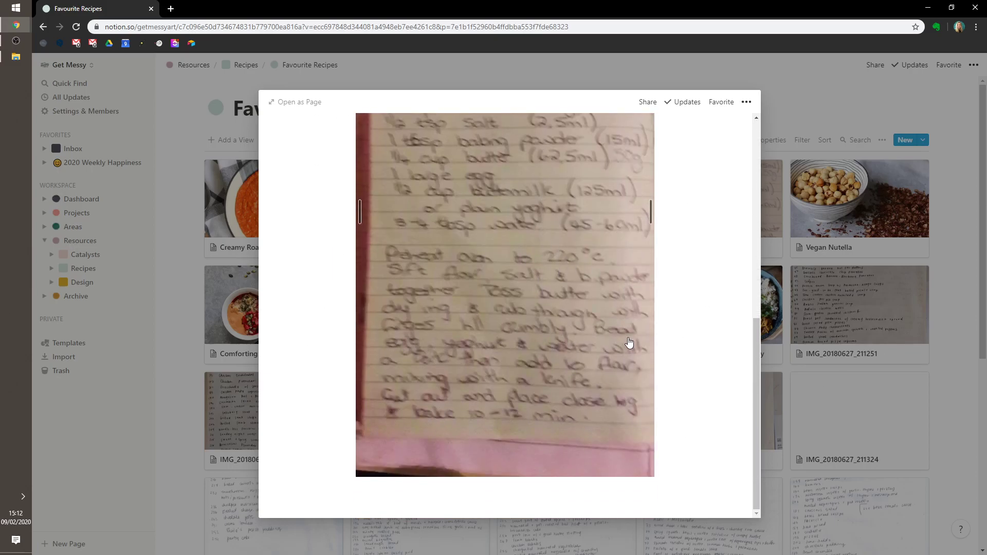
pyautogui.click(840, 414)
pyautogui.click(591, 201)
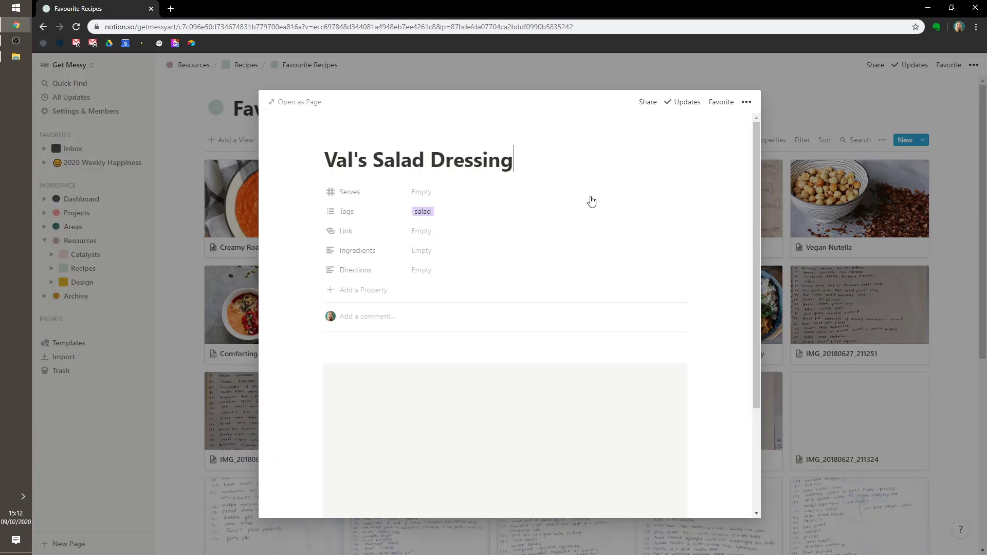
pyautogui.scroll(-3, 669, 257)
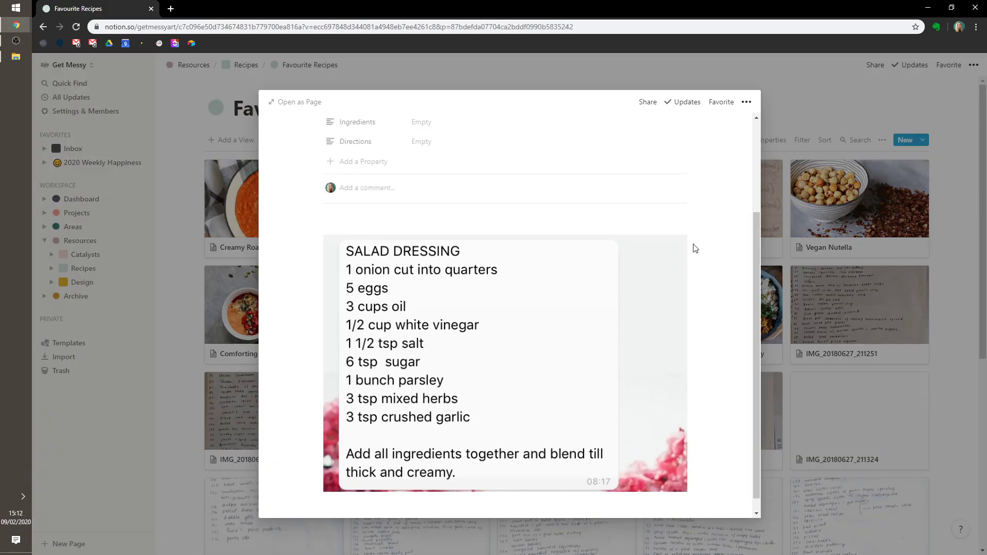
pyautogui.click(902, 255)
pyautogui.scroll(-6, 425, 408)
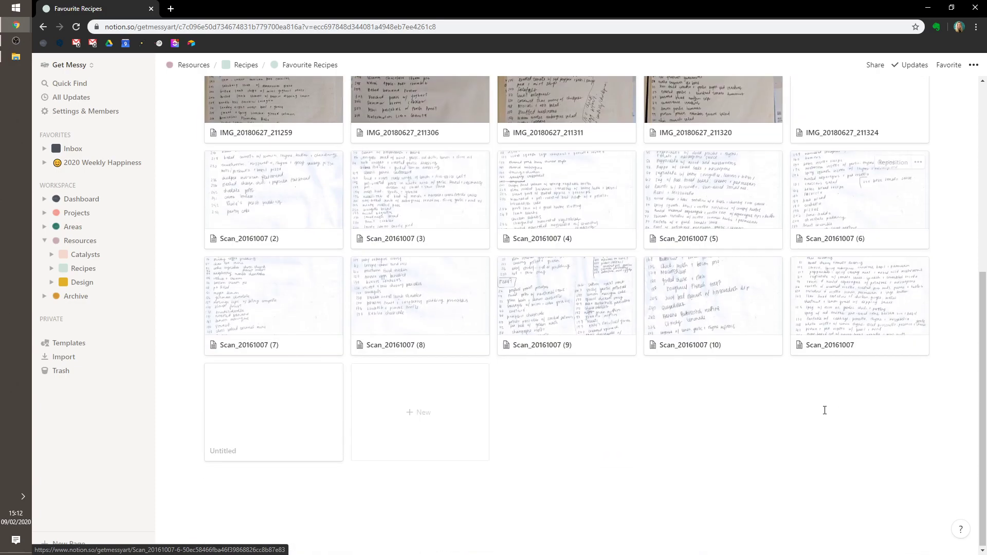
pyautogui.scroll(6, 524, 365)
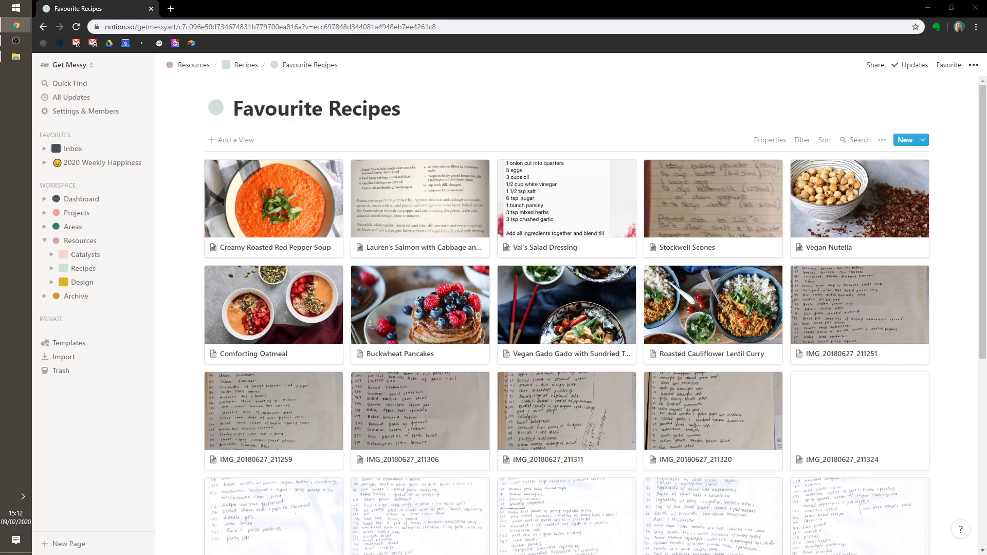
# - Open Dashboard 2018 from the Archive and scroll through its December 2018 projects and calendar
pyautogui.click(76, 296)
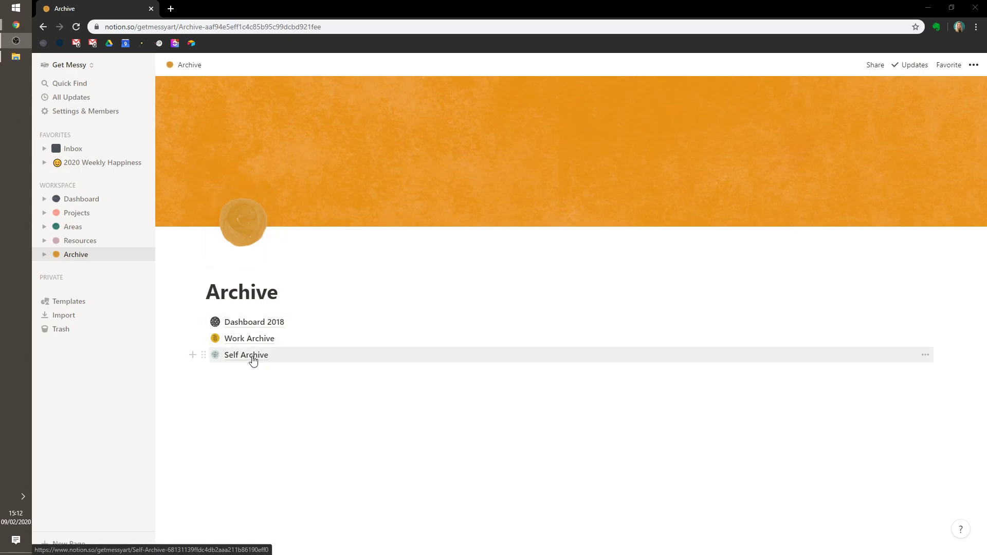
pyautogui.click(277, 323)
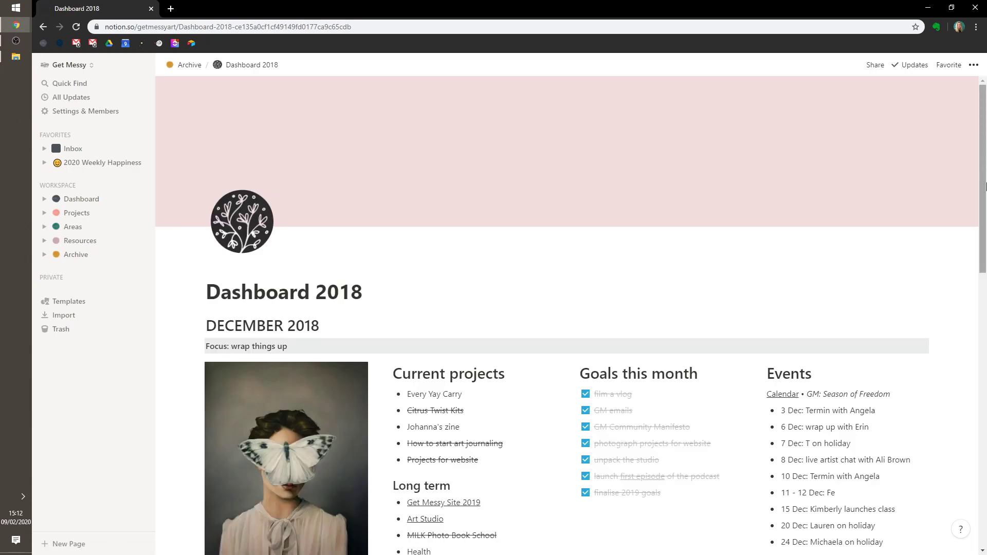
pyautogui.scroll(-2, 649, 383)
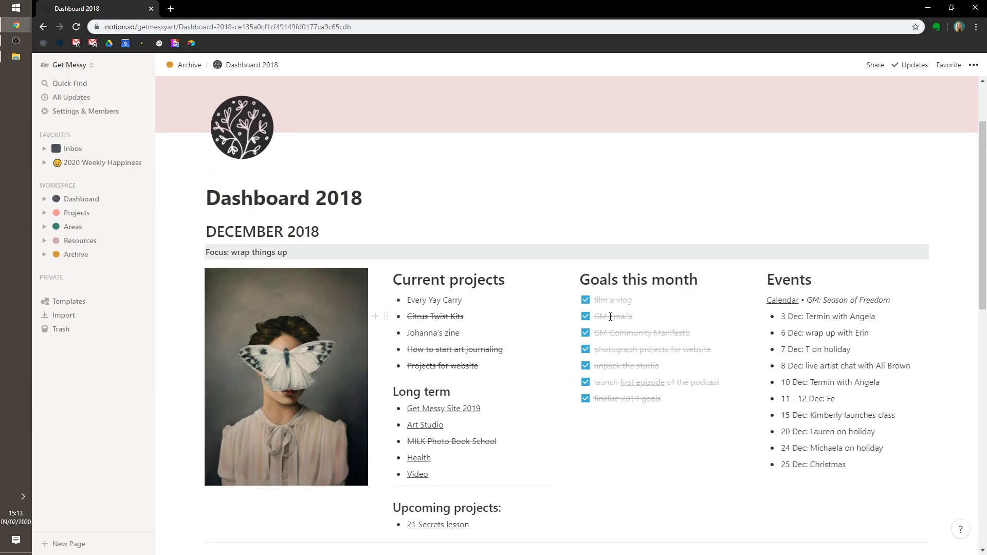
pyautogui.scroll(-5, 610, 316)
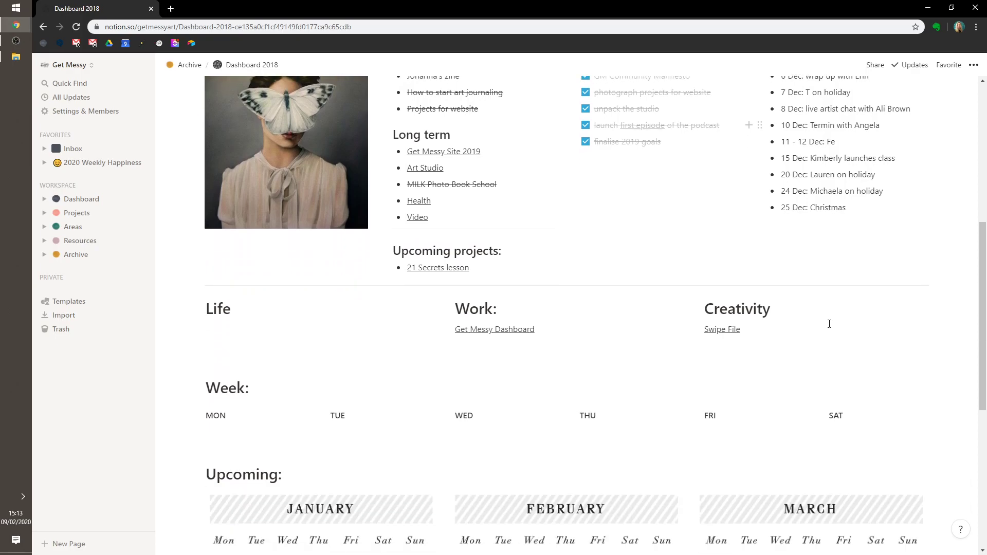
pyautogui.scroll(-7, 830, 324)
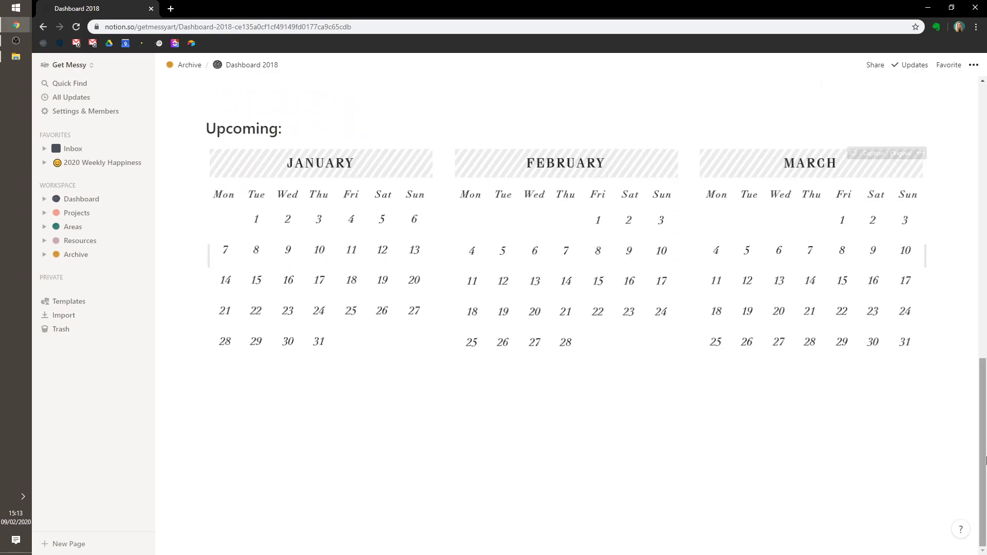
pyautogui.moveTo(663, 248); pyautogui.dragTo(985, 448)
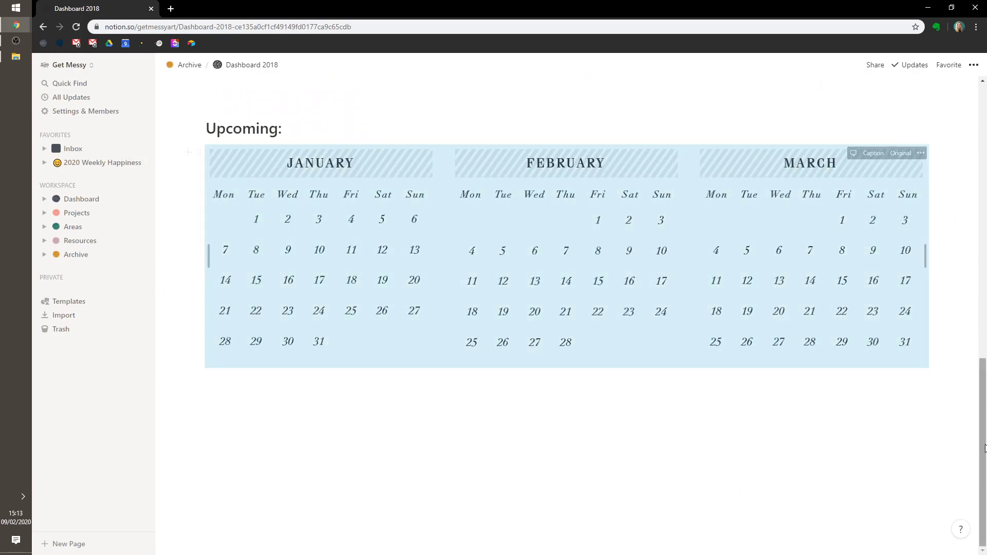
pyautogui.scroll(7, 984, 448)
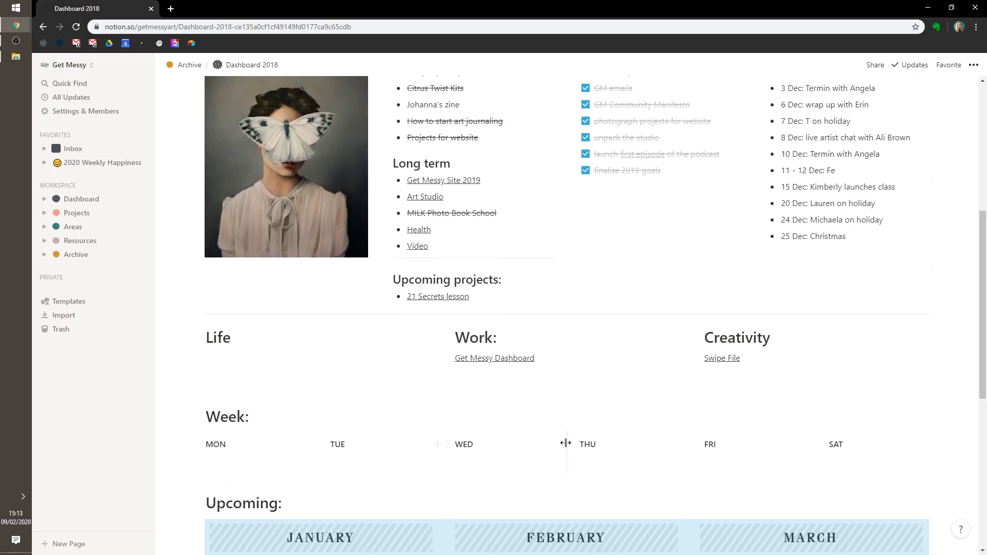
pyautogui.scroll(6, 566, 444)
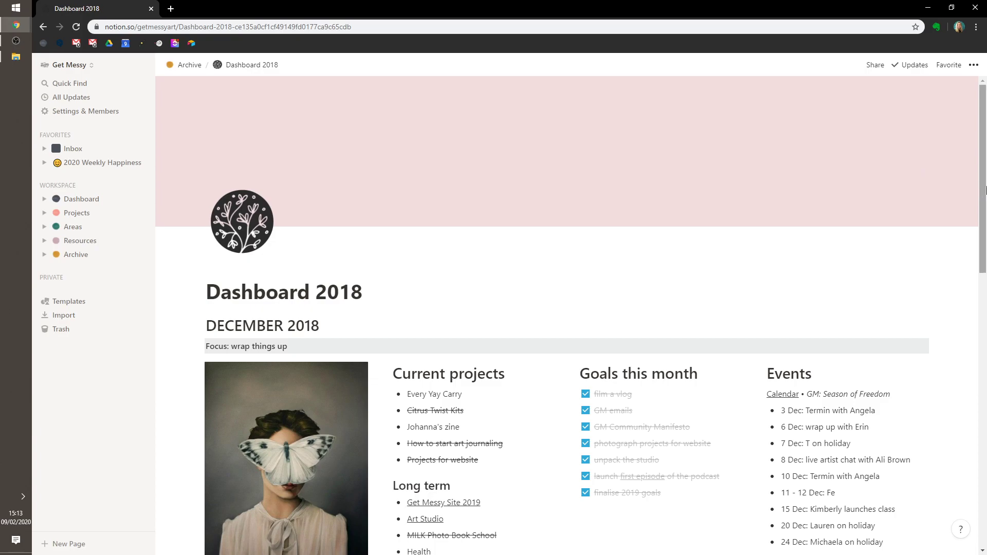
pyautogui.moveTo(986, 190); pyautogui.dragTo(984, 258)
pyautogui.scroll(4, 985, 258)
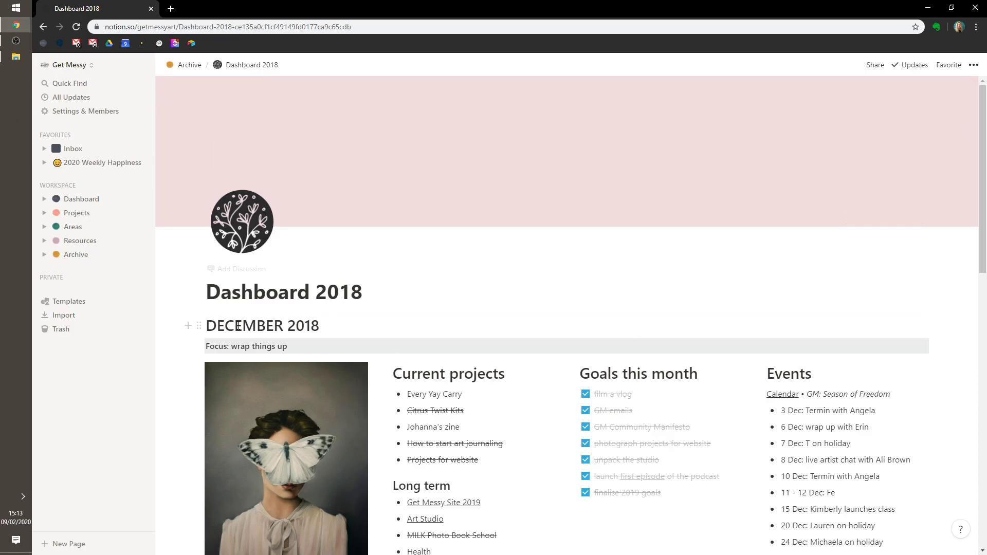
# - Open 2020 Weekly Happiness from Favorites and scroll through its quote and weekly toggles
pyautogui.click(92, 168)
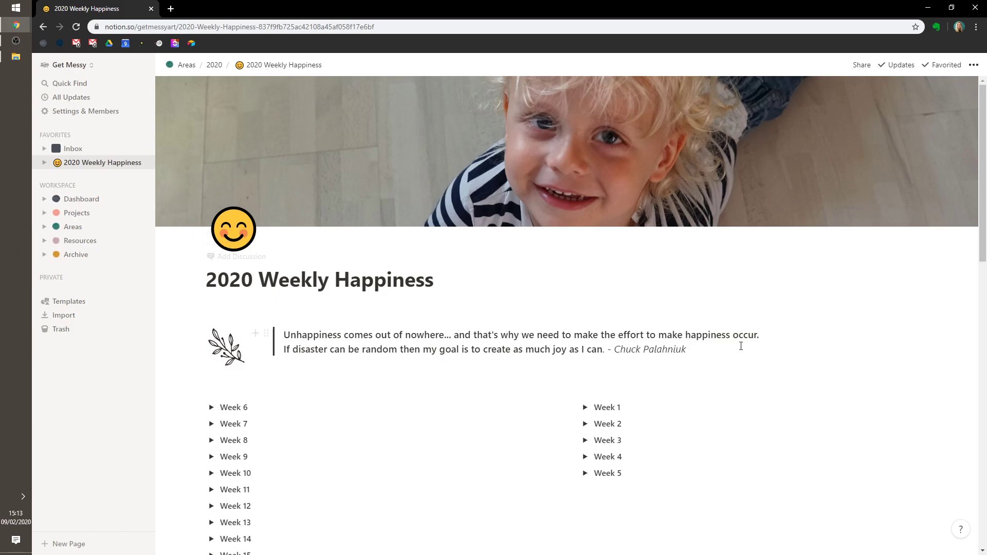
pyautogui.scroll(-1, 815, 374)
pyautogui.scroll(1, 668, 231)
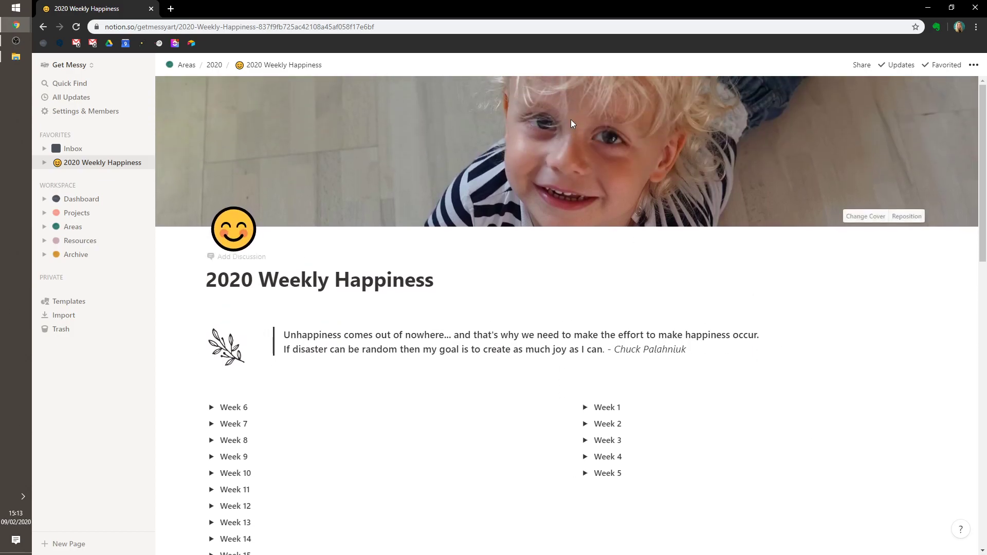
pyautogui.scroll(-3, 643, 169)
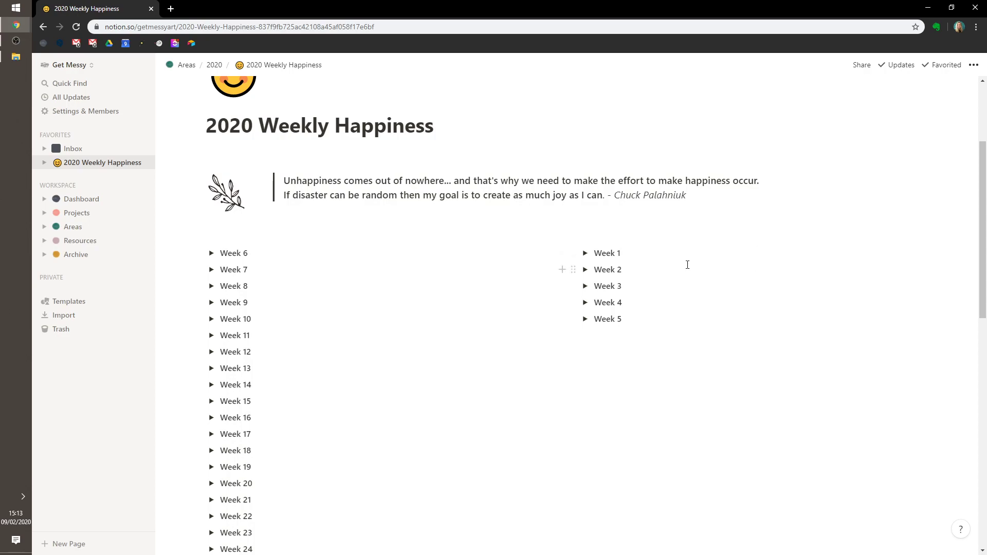
pyautogui.scroll(3, 984, 257)
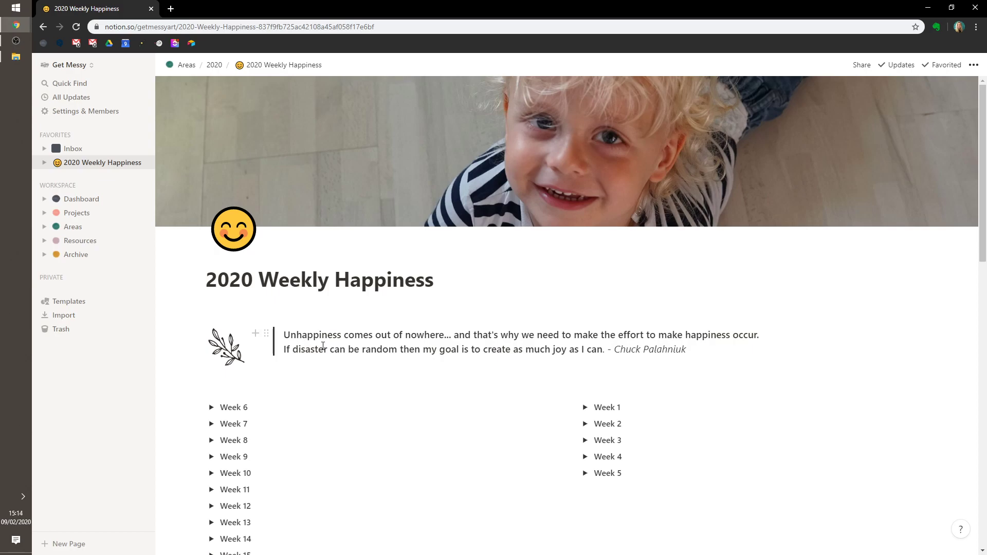
pyautogui.scroll(-1, 323, 346)
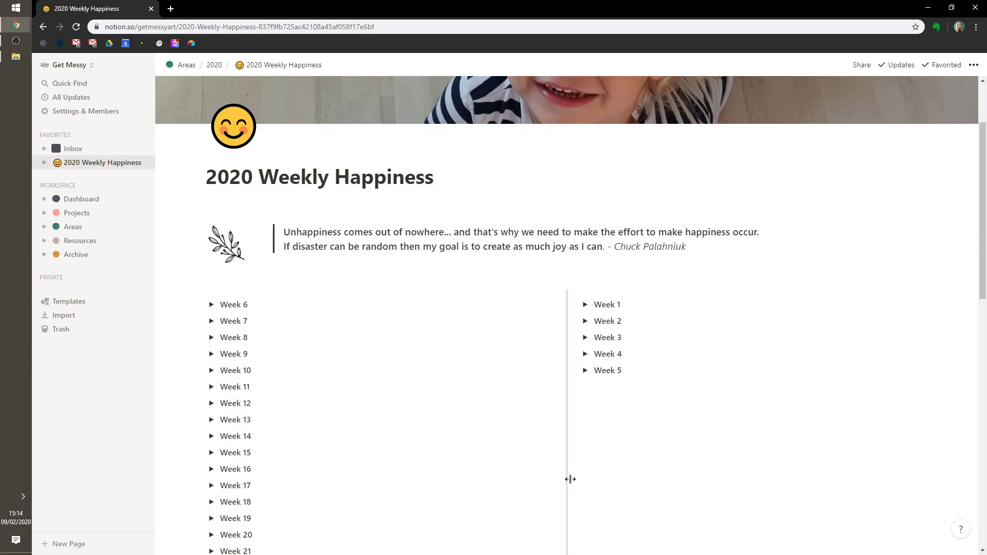
pyautogui.moveTo(984, 282); pyautogui.dragTo(985, 303)
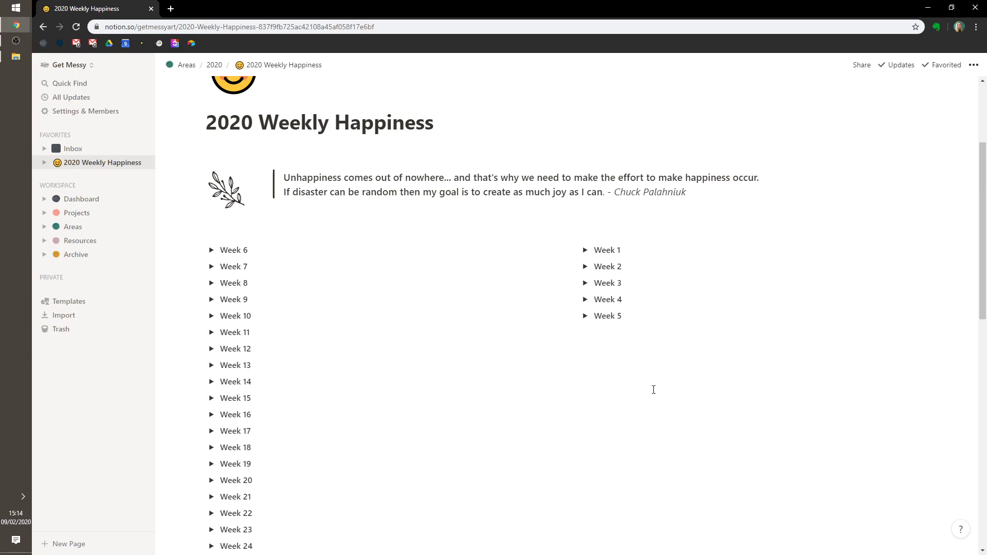
pyautogui.moveTo(984, 276); pyautogui.dragTo(985, 220)
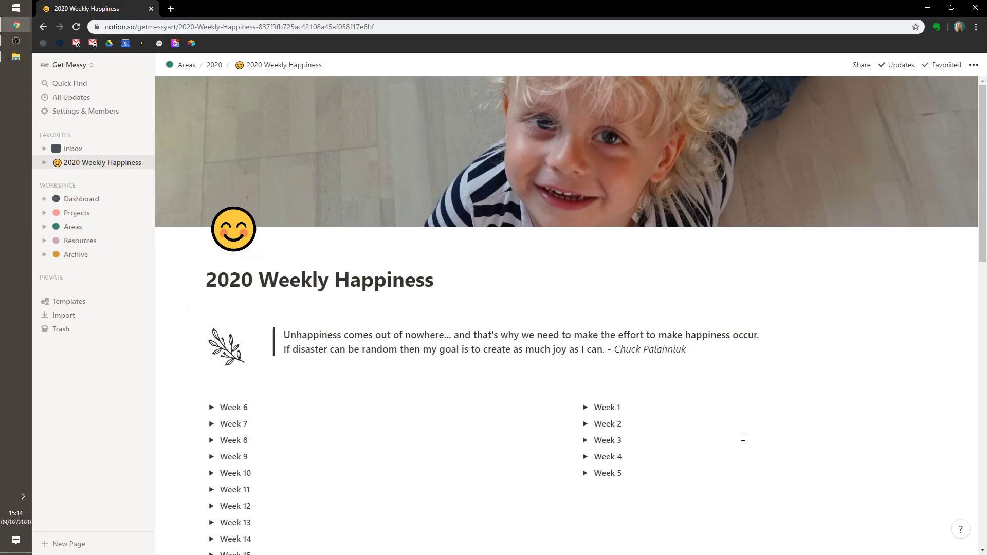
pyautogui.scroll(-4, 748, 469)
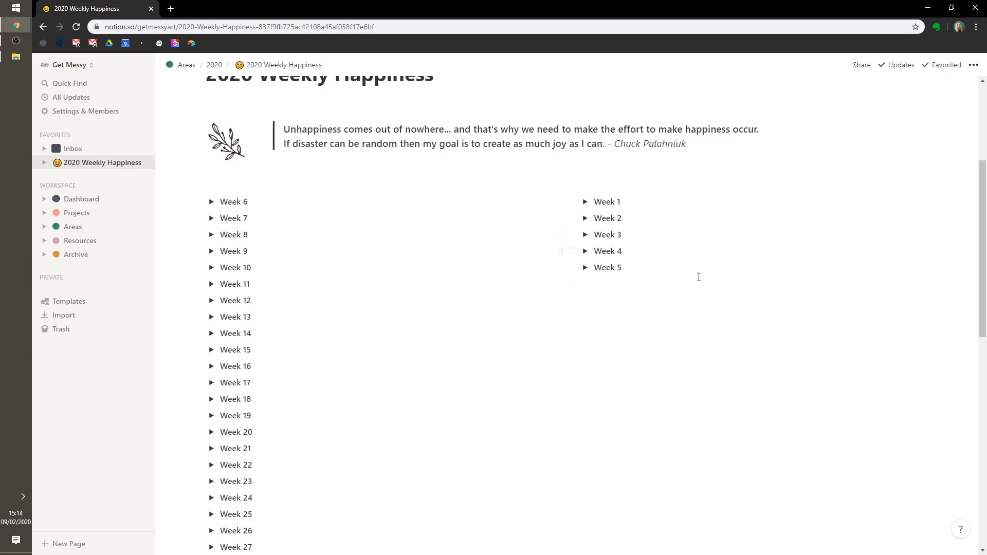
pyautogui.scroll(1, 699, 277)
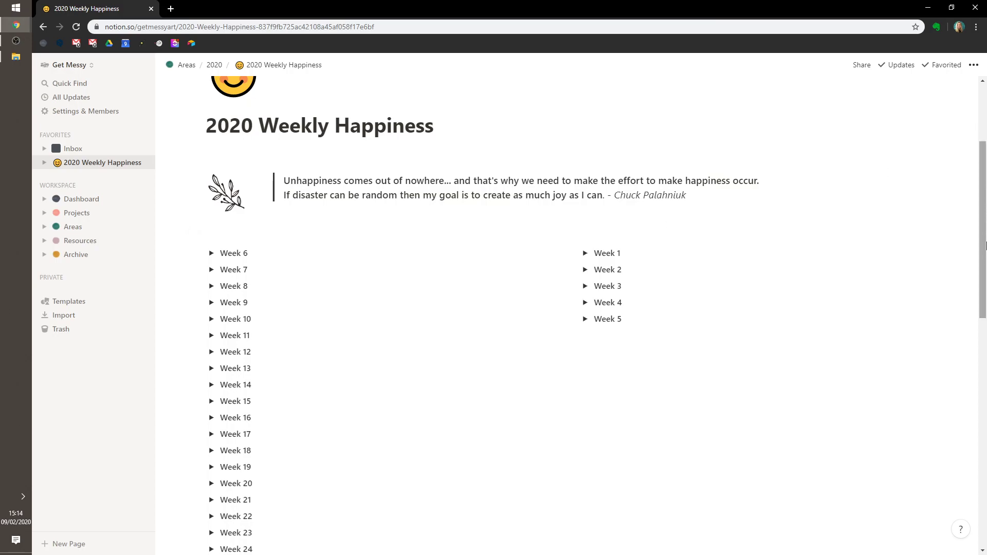
pyautogui.scroll(3, 984, 246)
# - Open the Dashboard page under Workspace in the sidebar
pyautogui.click(90, 201)
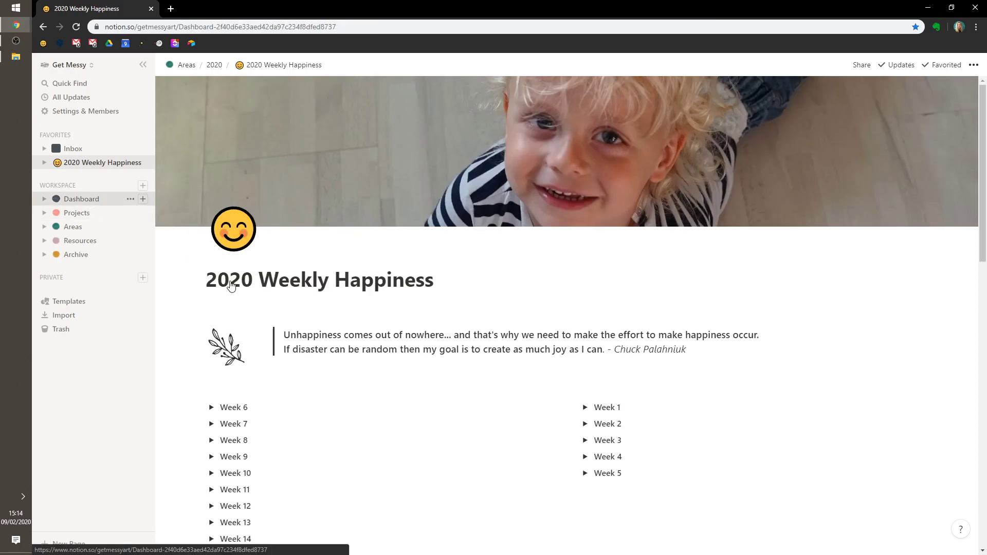